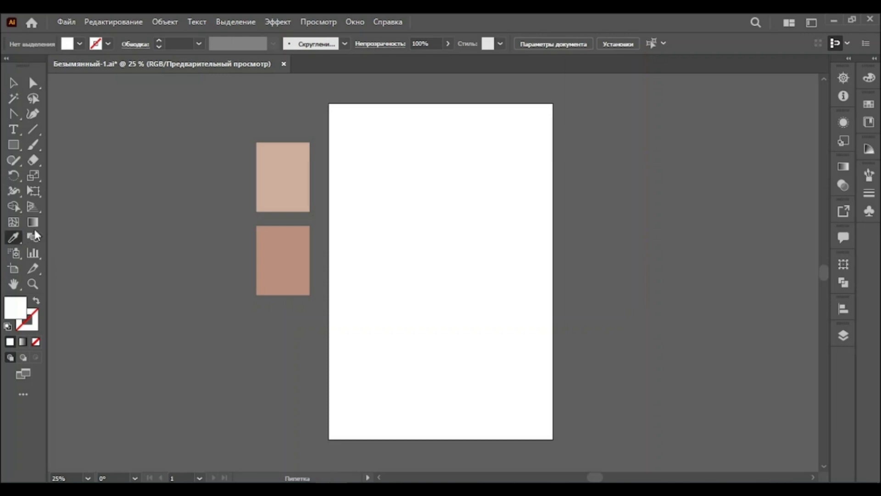
# Sample the light swatch colour and create a 1000 × 1500 px rectangle on the artboard
pyautogui.click(273, 178)
pyautogui.click(13, 144)
pyautogui.click(348, 157)
pyautogui.write('1000')
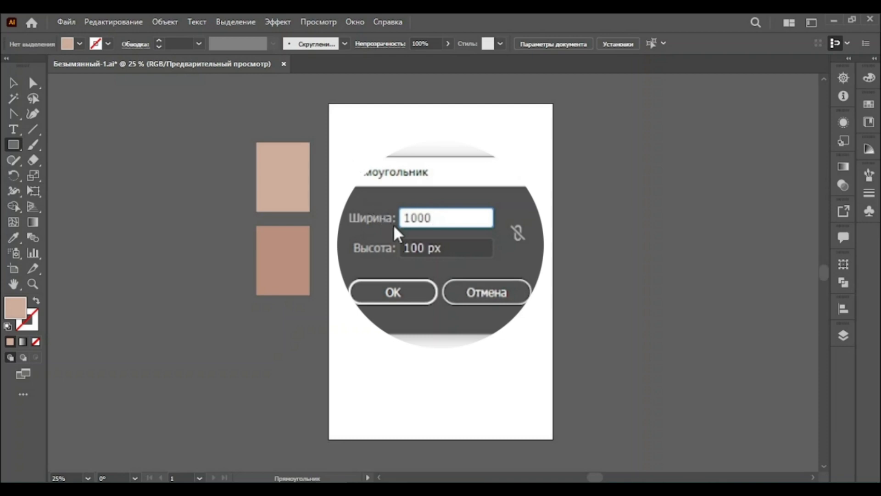
pyautogui.press('Tab')
pyautogui.write('1500')
pyautogui.click(395, 294)
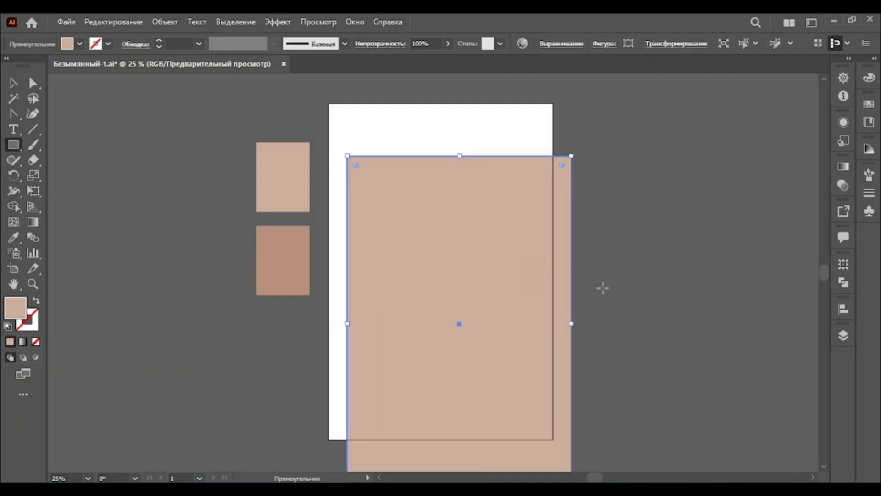
# Align the rectangle to the artboard's vertical and horizontal centres
pyautogui.click(843, 308)
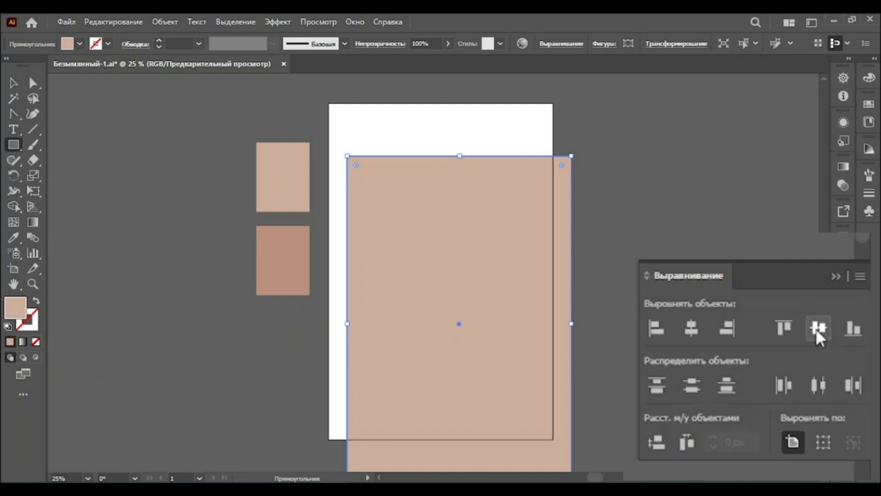
pyautogui.click(818, 328)
pyautogui.click(697, 329)
pyautogui.click(835, 273)
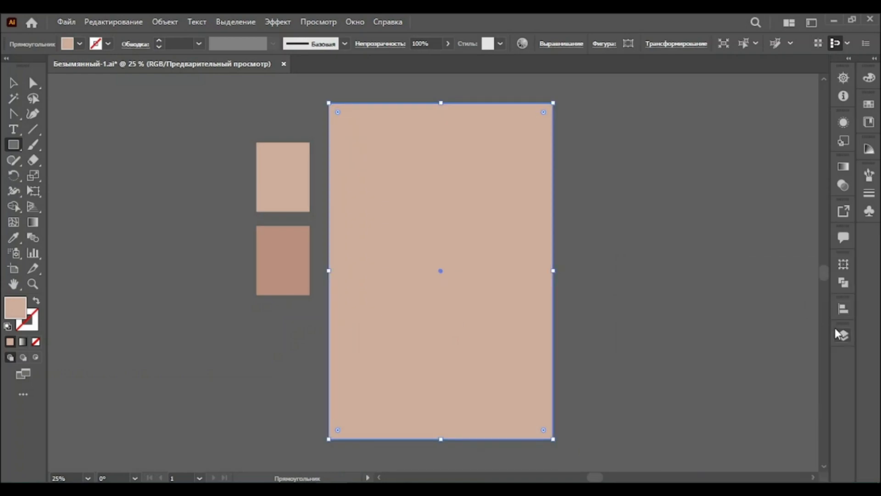
# Inspect the layer's objects and deselect everything
pyautogui.click(841, 334)
pyautogui.click(716, 118)
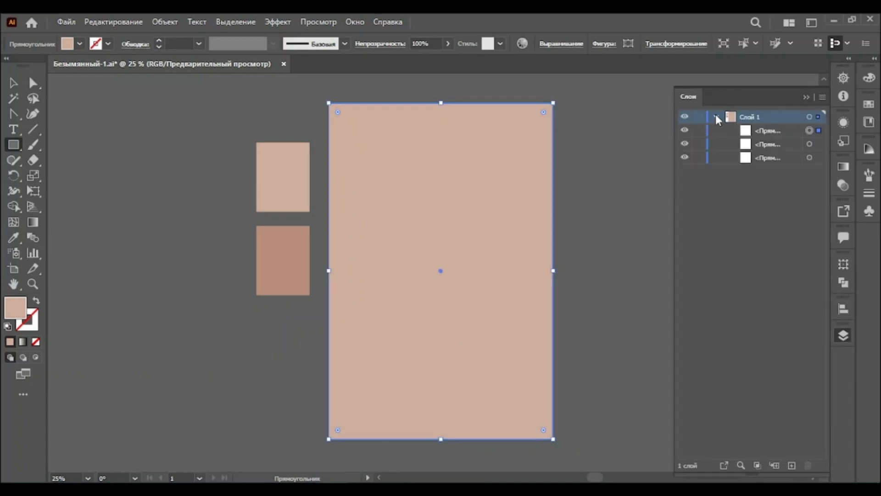
pyautogui.hotkey('ctrl', 'shift', 'a')
pyautogui.click(806, 96)
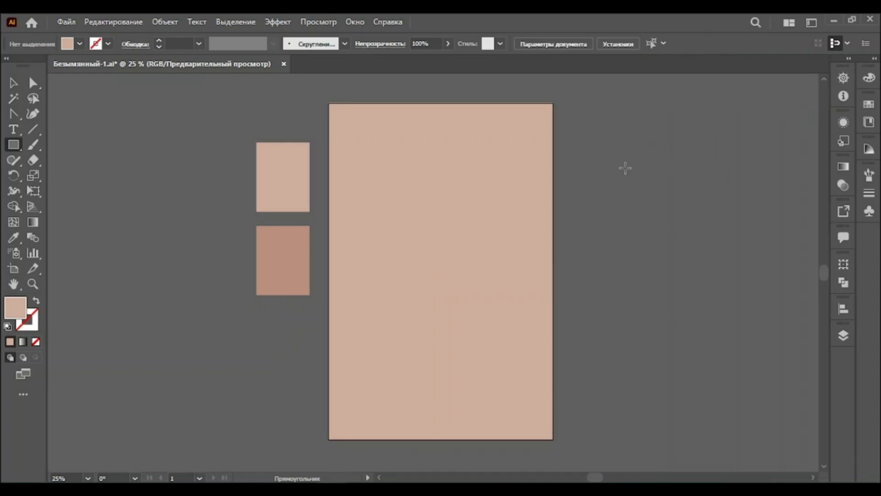
# Sample the darker swatch colour and create a 1000 × 672 px rectangle
pyautogui.click(14, 237)
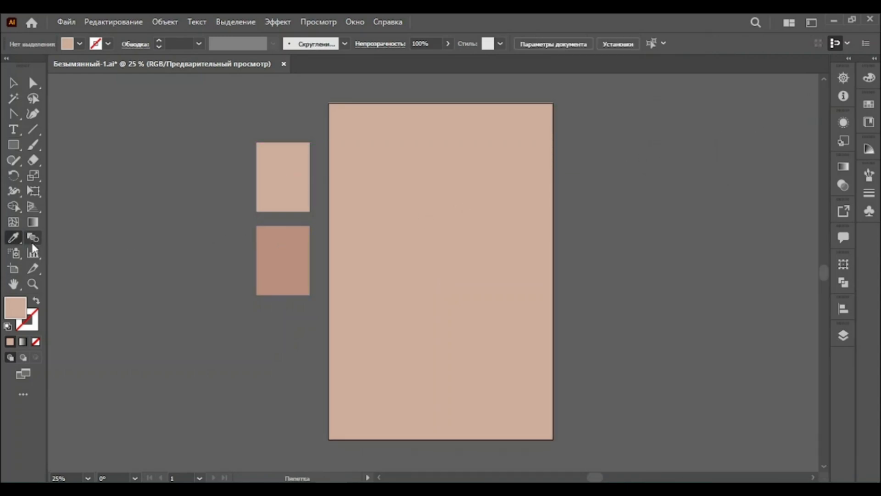
pyautogui.click(285, 250)
pyautogui.click(17, 145)
pyautogui.click(348, 237)
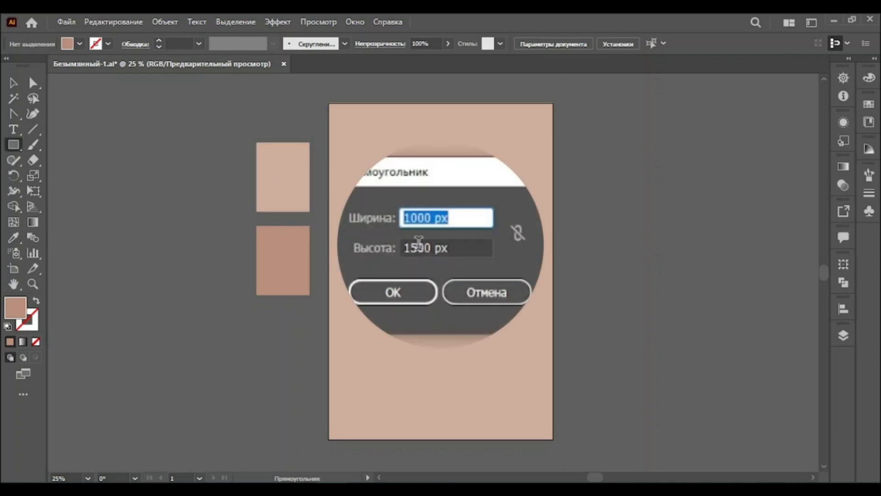
pyautogui.press('Tab')
pyautogui.write('672')
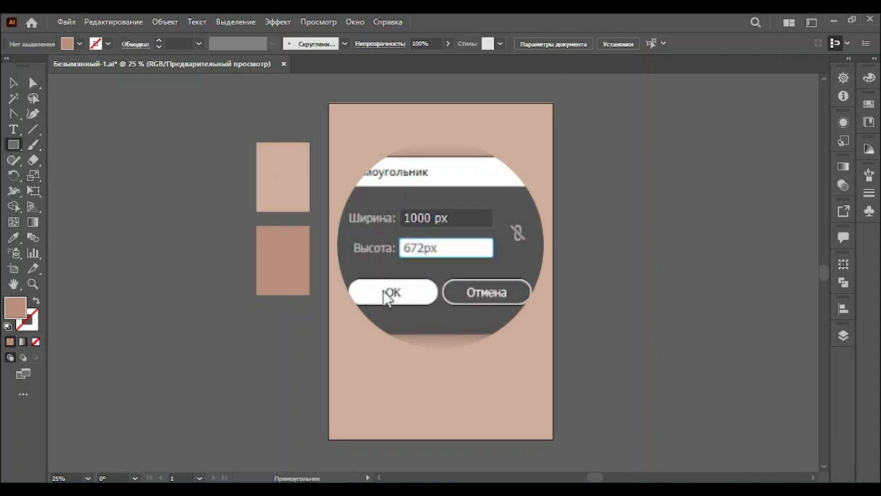
pyautogui.click(407, 281)
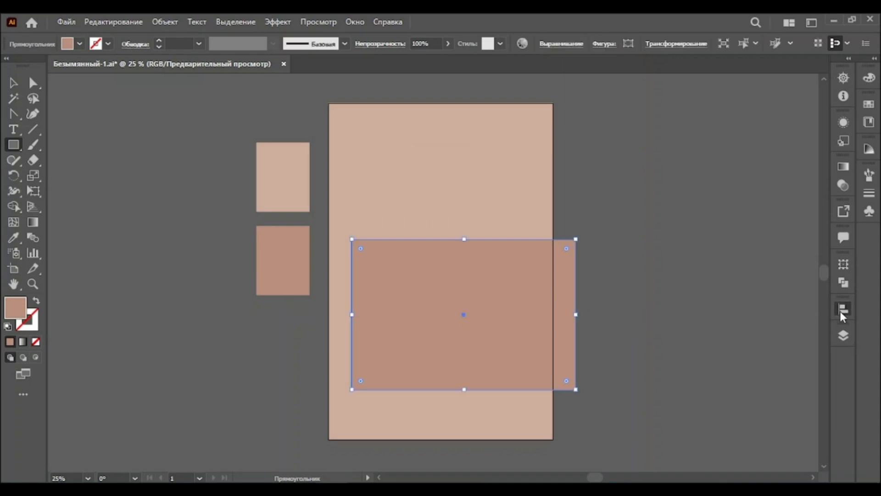
# Align the dark rectangle to the artboard's bottom edge and horizontal centre
pyautogui.click(842, 309)
pyautogui.click(855, 327)
pyautogui.click(691, 330)
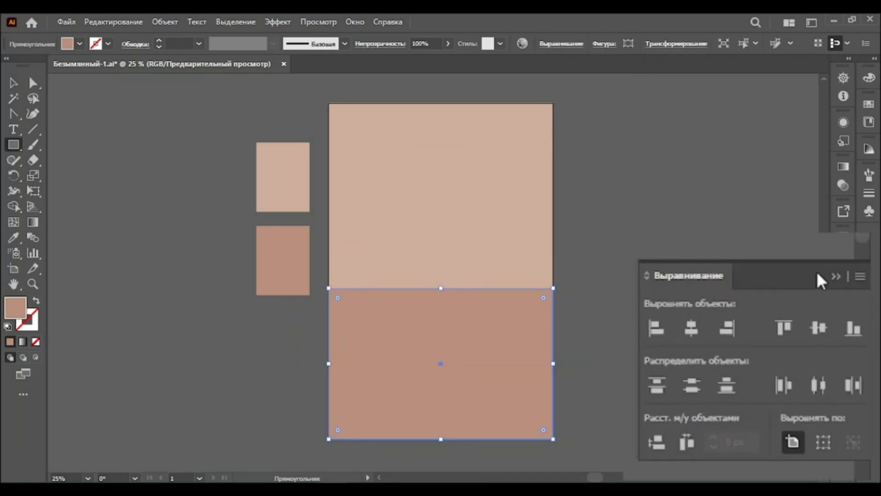
pyautogui.click(836, 276)
# Create a 360 × 125 px rectangle in the light upper area
pyautogui.click(395, 235)
pyautogui.write('360')
pyautogui.press('Tab')
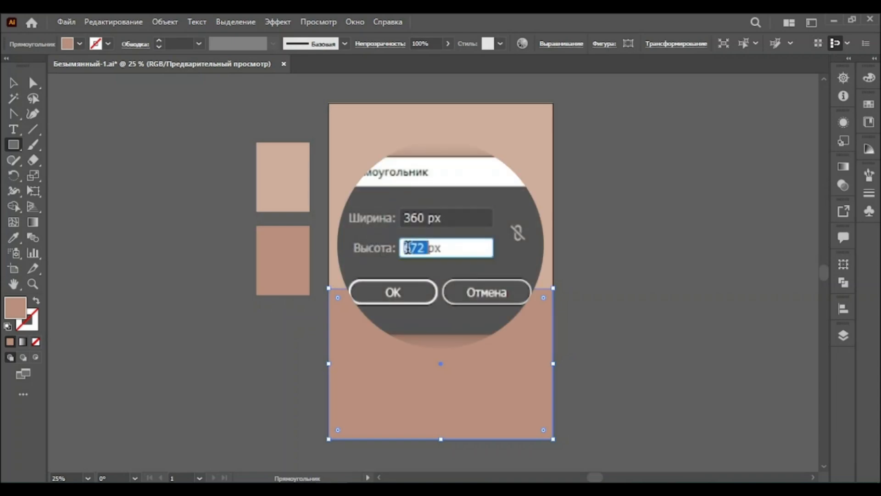
pyautogui.write('125px')
pyautogui.click(393, 293)
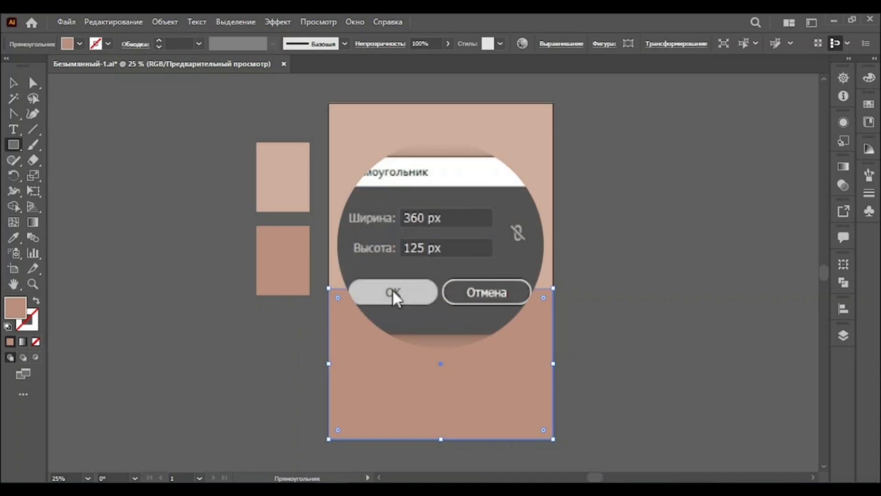
# Create a 95 × 125 px rectangle above the bar
pyautogui.click(405, 186)
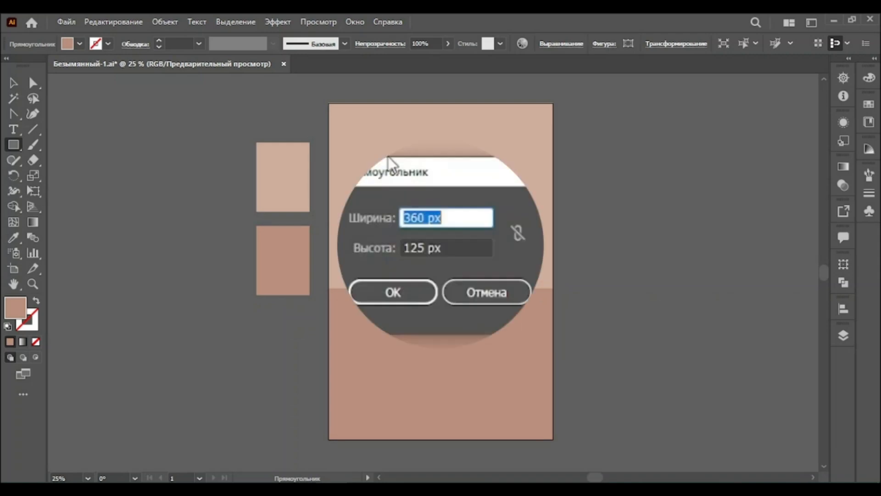
pyautogui.write('95')
pyautogui.doubleClick(406, 247)
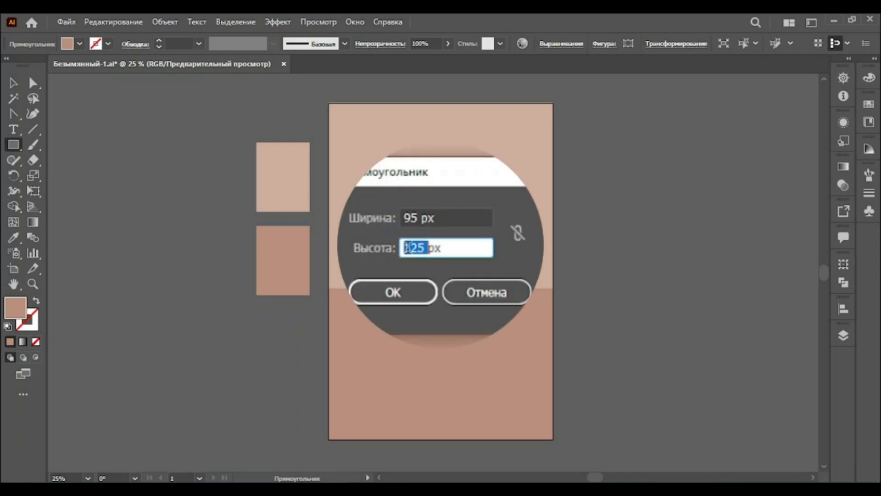
pyautogui.click(394, 294)
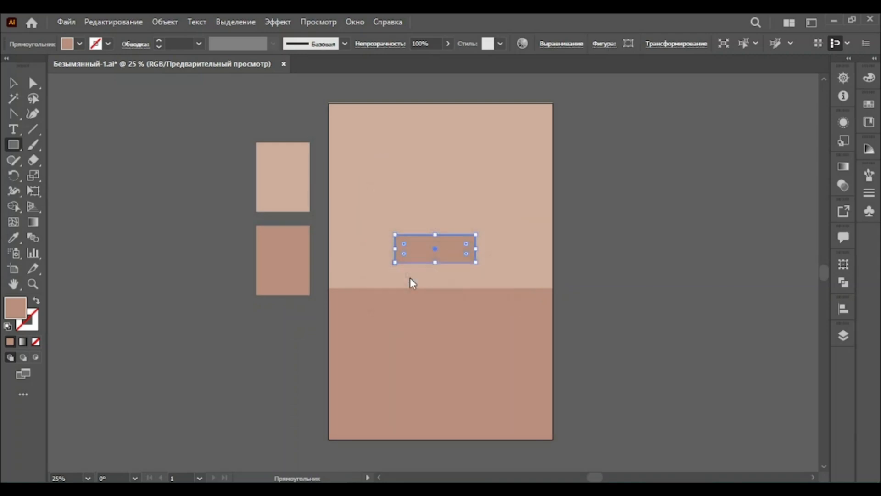
# Taper the small rectangle into a trapezoid by pulling its top corners inward with Free Transform perspective distort
pyautogui.click(33, 284)
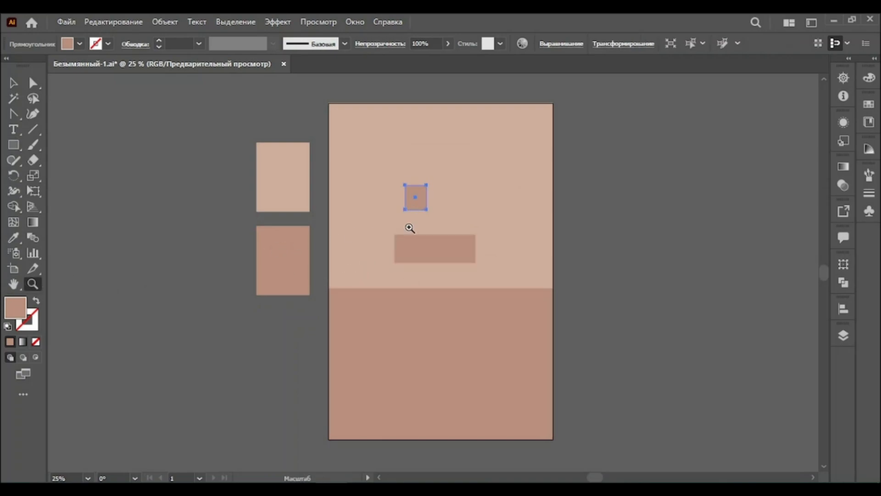
pyautogui.click(428, 223)
pyautogui.click(431, 246)
pyautogui.click(428, 271)
pyautogui.click(428, 270)
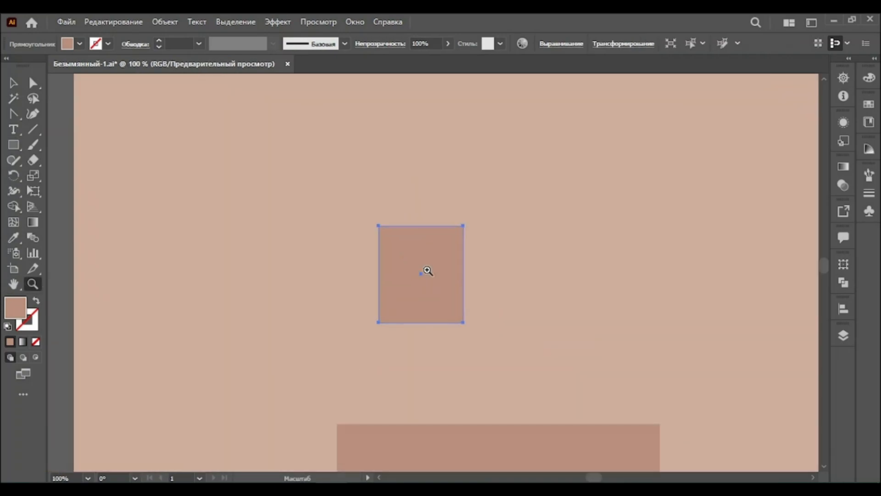
pyautogui.click(428, 270)
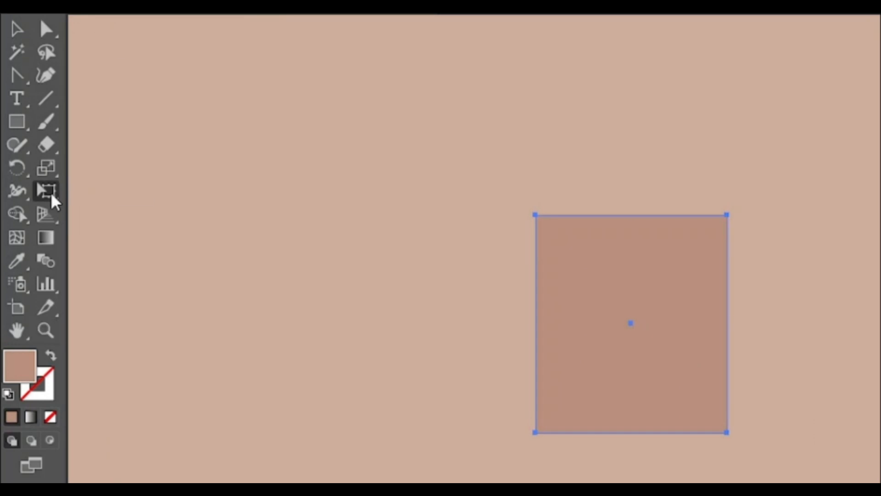
pyautogui.click(52, 195)
pyautogui.click(135, 160)
pyautogui.moveTo(536, 214); pyautogui.dragTo(563, 215)
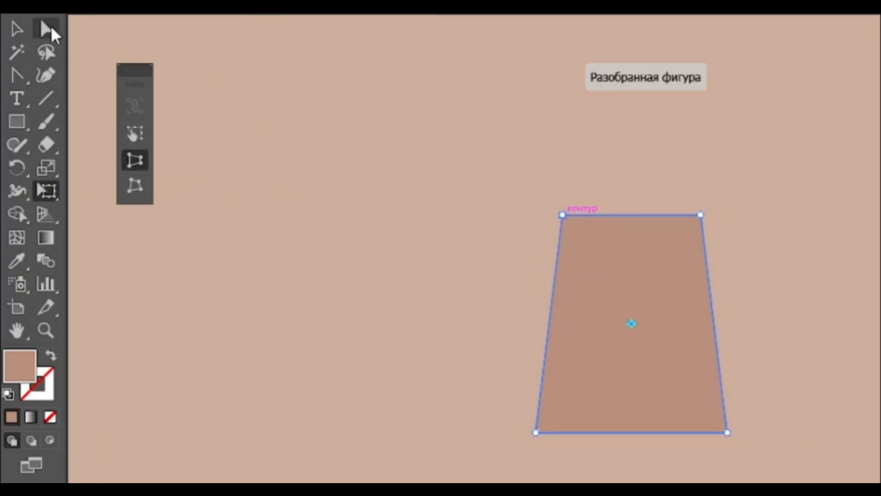
# Round the trapezoid's two top corners to 8 px
pyautogui.click(47, 29)
pyautogui.click(563, 215)
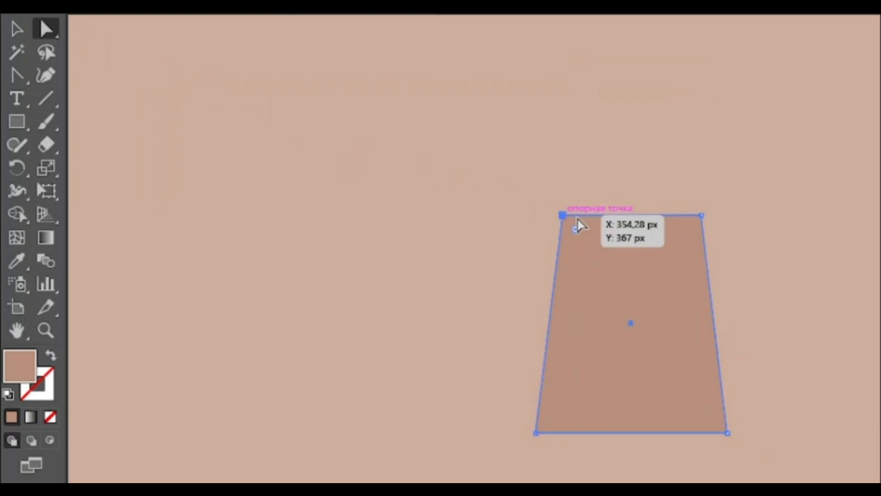
pyautogui.keyDown('shift'); pyautogui.click(701, 215); pyautogui.keyUp('shift')
pyautogui.click(413, 40)
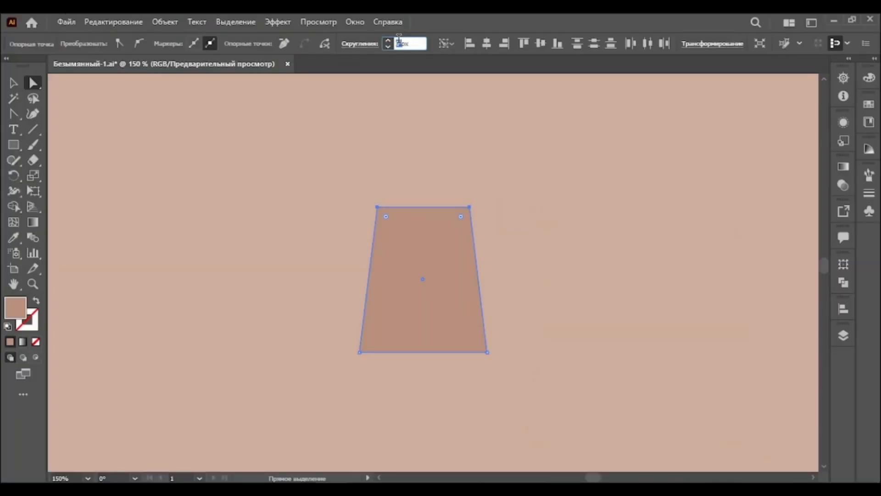
pyautogui.write('8')
pyautogui.press('Return')
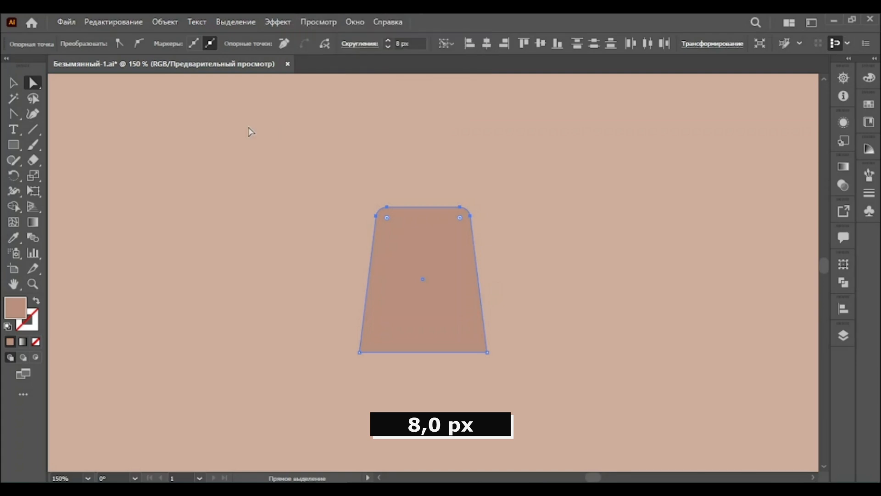
# Add an anchor at the middle of the bottom edge and raise it slightly to notch the bottom
pyautogui.moveTo(19, 114); pyautogui.dragTo(52, 118)
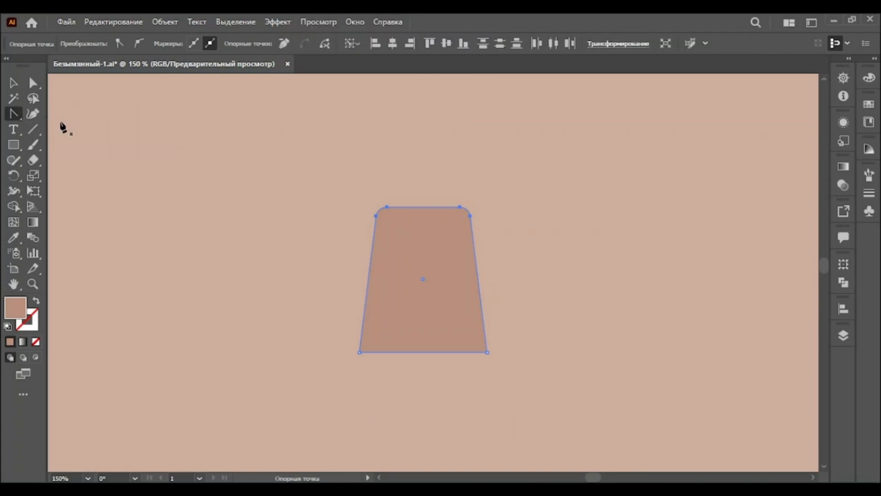
pyautogui.click(423, 352)
pyautogui.click(33, 84)
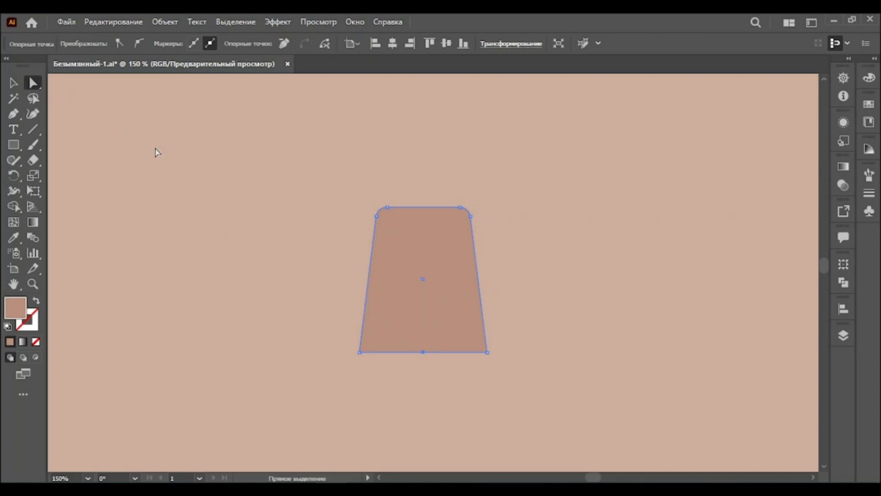
pyautogui.moveTo(423, 355); pyautogui.dragTo(424, 344)
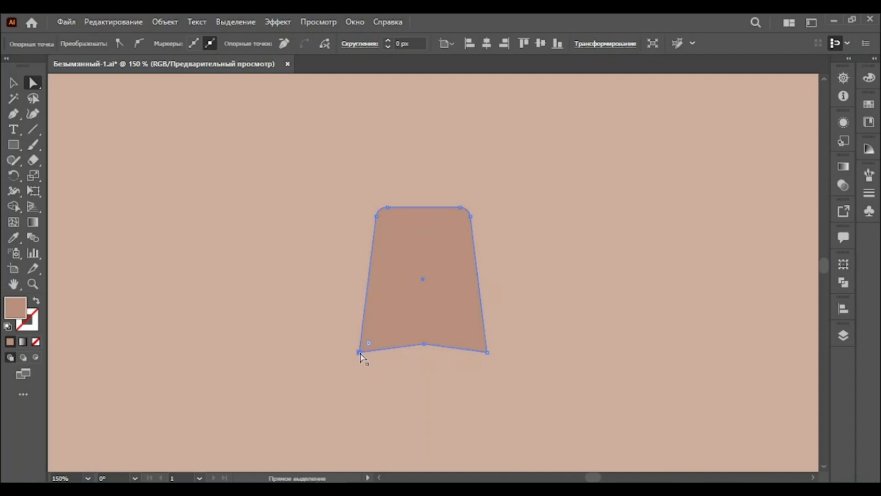
# Round the bottom anchors of the shape to 4 px
pyautogui.keyDown('shift'); pyautogui.click(423, 344); pyautogui.keyUp('shift')
pyautogui.keyDown('shift'); pyautogui.click(487, 352); pyautogui.keyUp('shift')
pyautogui.click(400, 45)
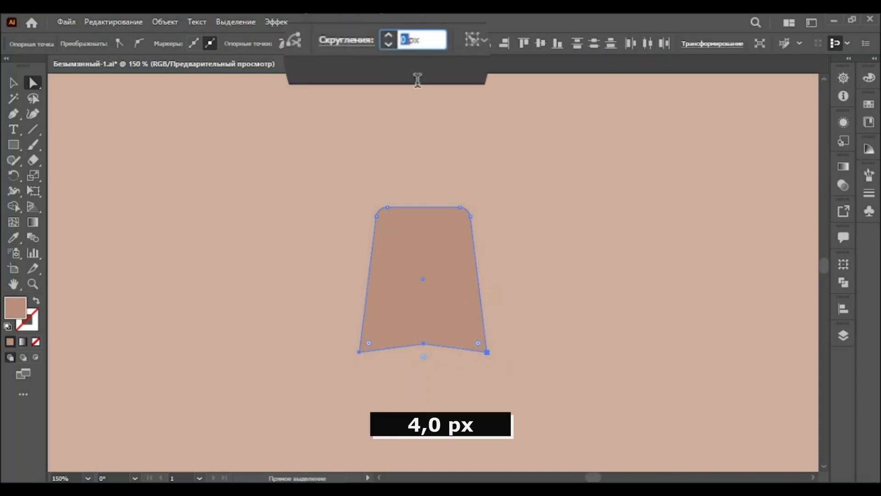
pyautogui.write('4')
pyautogui.press('Return')
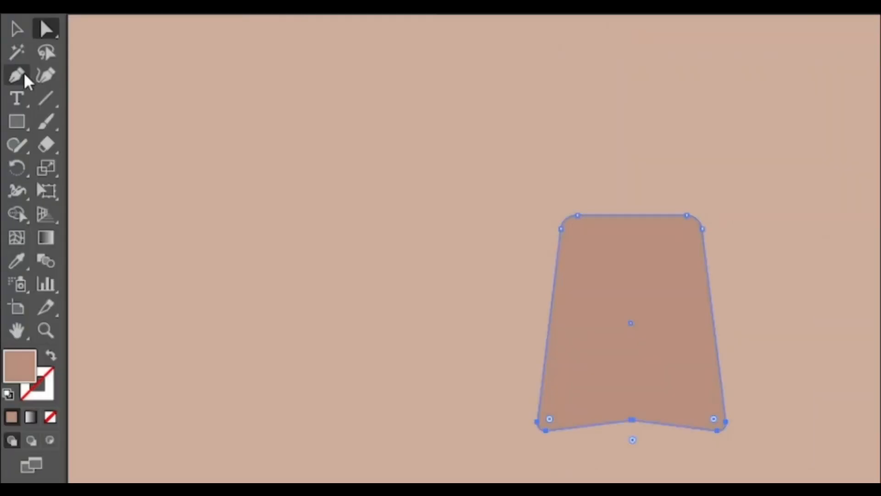
# Apply a vertical Bulge warp with 15% bend to the shape and expand its appearance
pyautogui.moveTo(15, 115); pyautogui.dragTo(74, 160)
pyautogui.moveTo(629, 221); pyautogui.dragTo(632, 230)
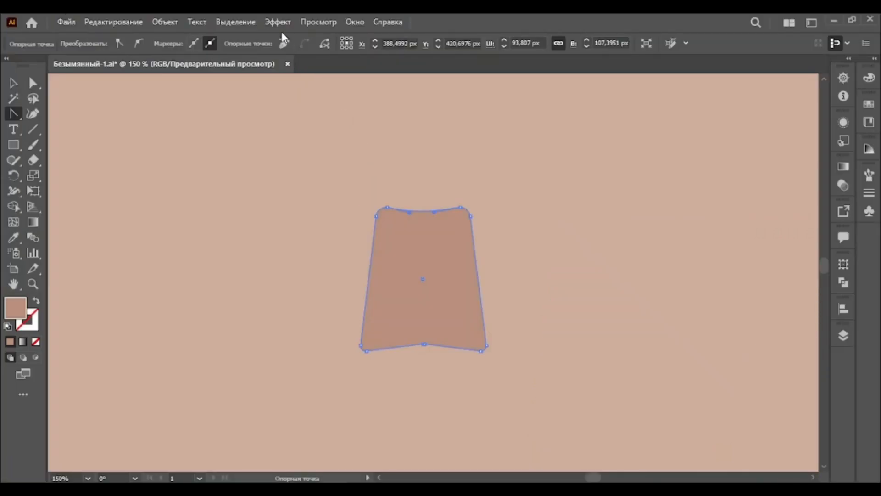
pyautogui.click(278, 23)
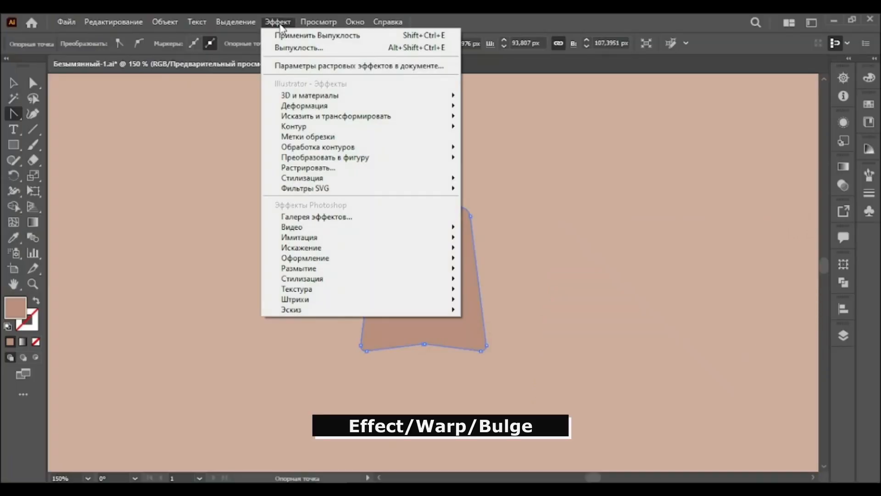
pyautogui.moveTo(321, 106)
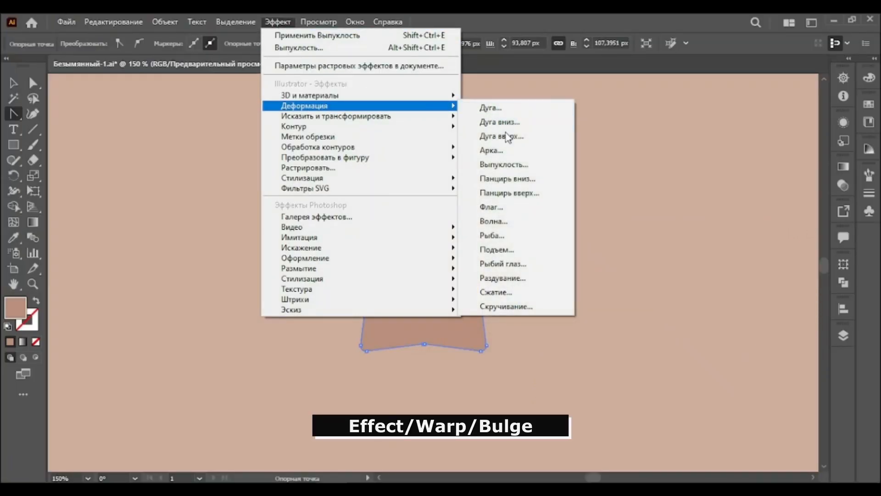
pyautogui.click(505, 164)
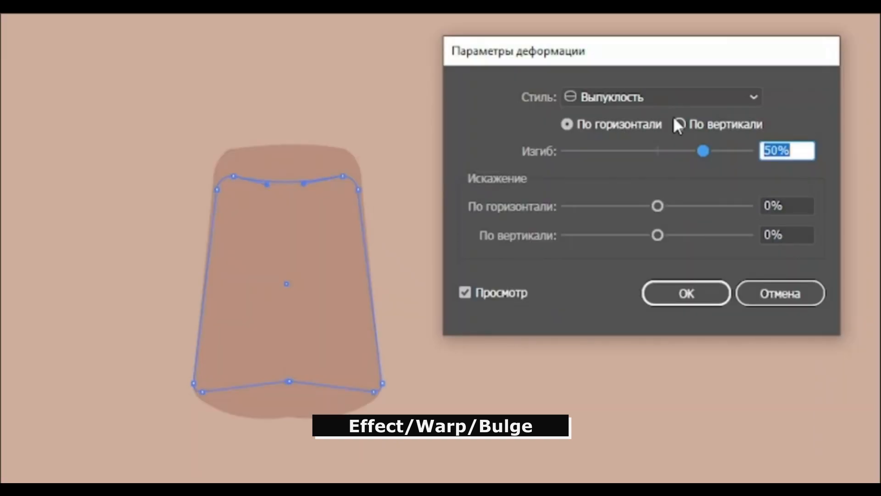
pyautogui.click(678, 124)
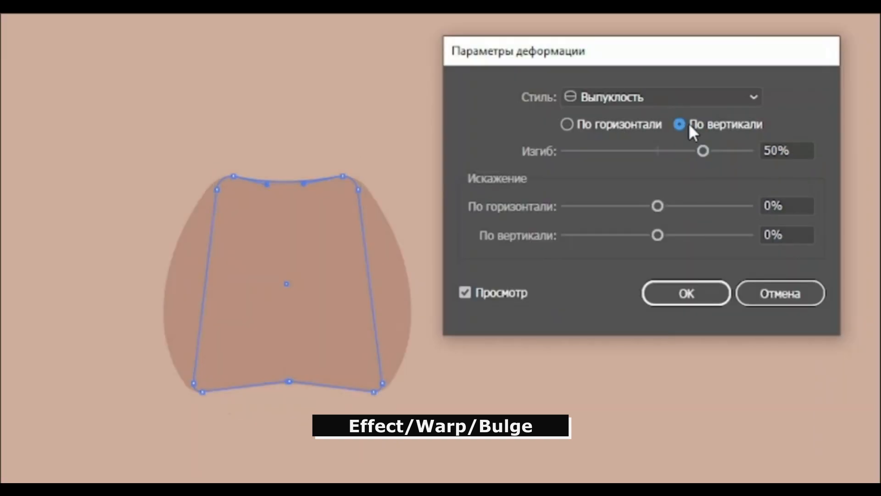
pyautogui.doubleClick(763, 150)
pyautogui.write('15')
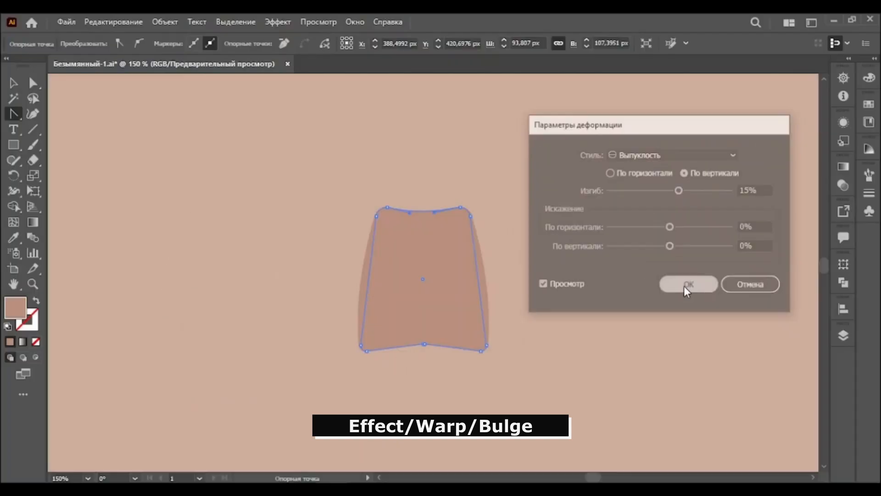
pyautogui.click(686, 294)
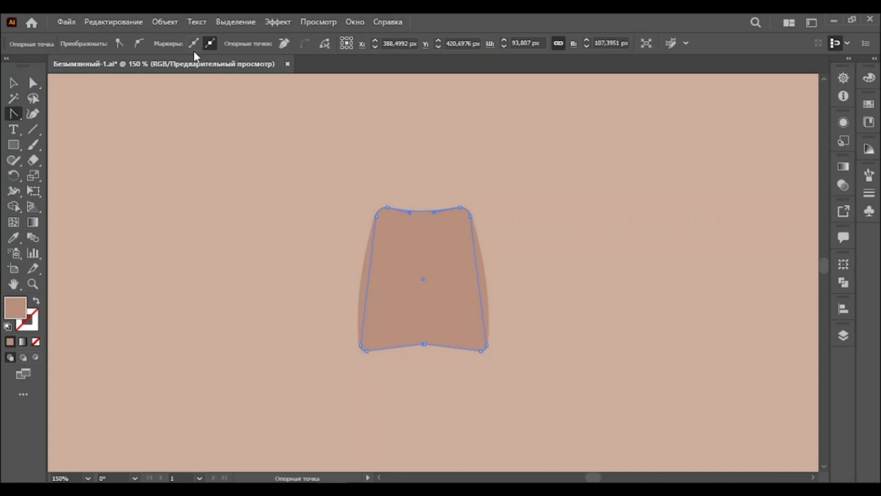
pyautogui.click(171, 23)
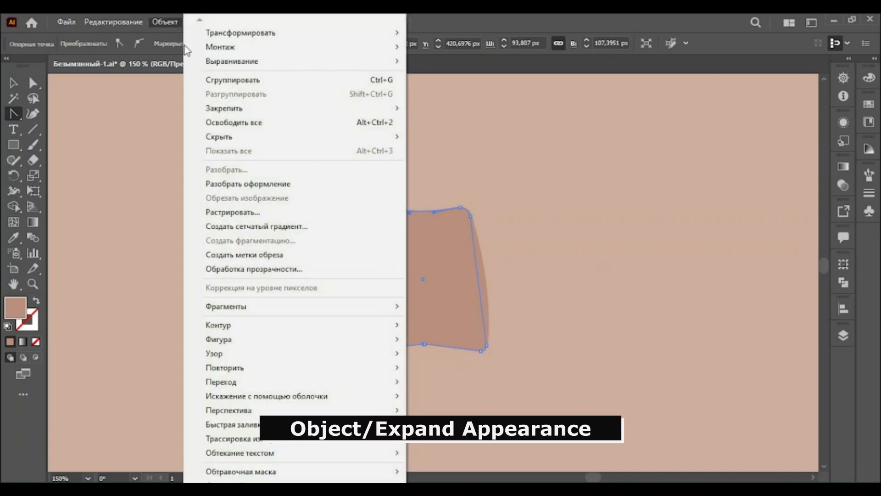
pyautogui.click(238, 185)
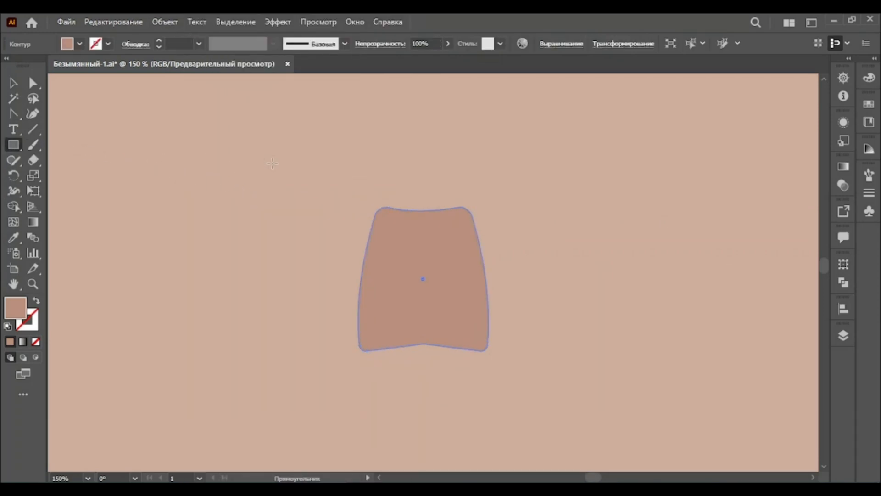
# Create a rectangle 104 px wide and 79 px high
pyautogui.click(314, 162)
pyautogui.write('104')
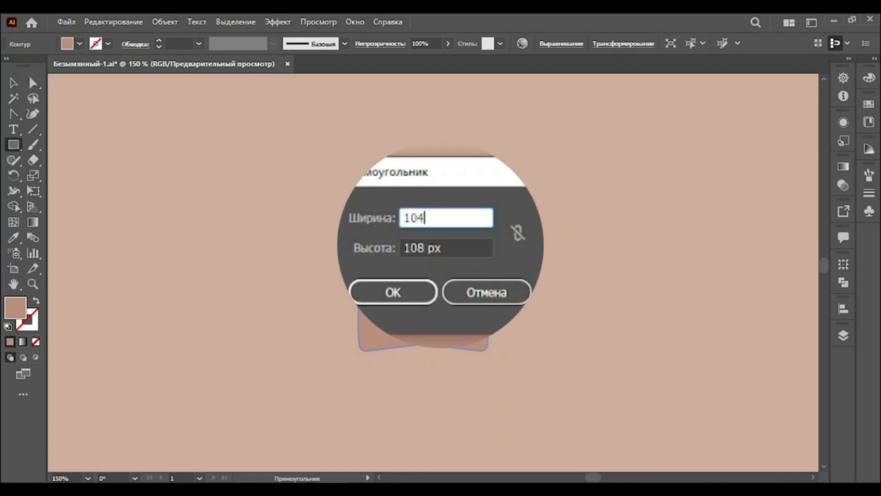
pyautogui.press('Tab')
pyautogui.write('79px')
pyautogui.click(397, 292)
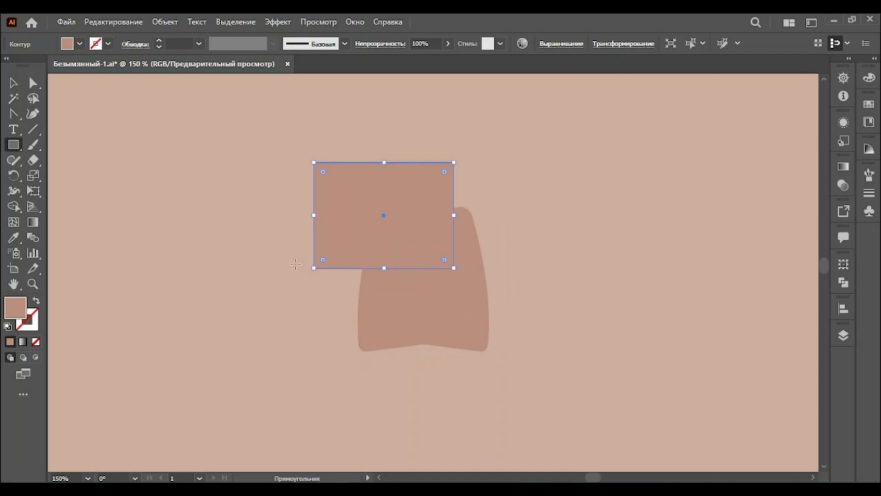
# Swap the rectangle's fill to a stroke and move it over the top of the shape
pyautogui.click(36, 302)
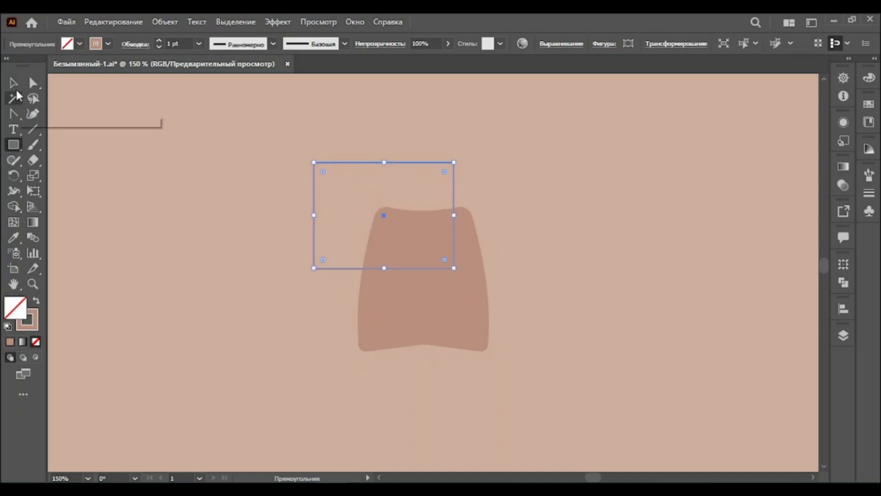
pyautogui.click(16, 87)
pyautogui.moveTo(331, 163); pyautogui.dragTo(370, 192)
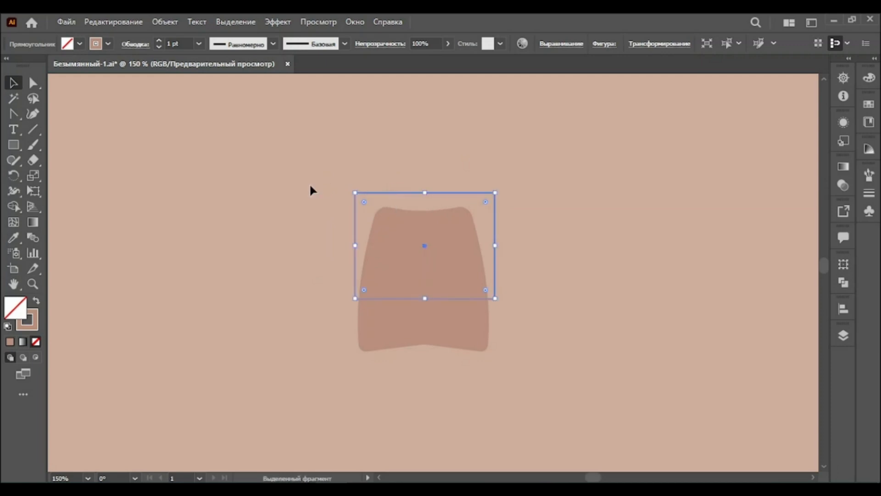
# Narrow the rectangle's top with Free Transform so it becomes a trapezoid
pyautogui.click(33, 190)
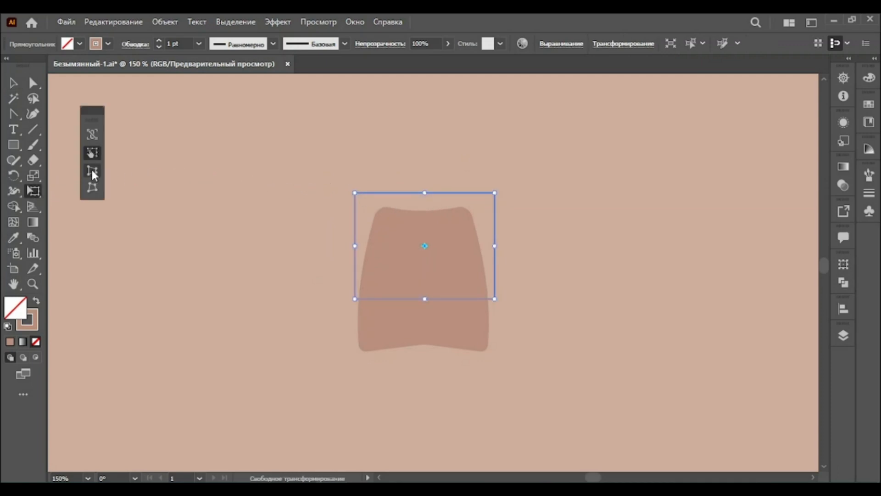
pyautogui.moveTo(356, 194); pyautogui.dragTo(366, 198)
# Round the outline's two top corners to 15 px
pyautogui.click(35, 83)
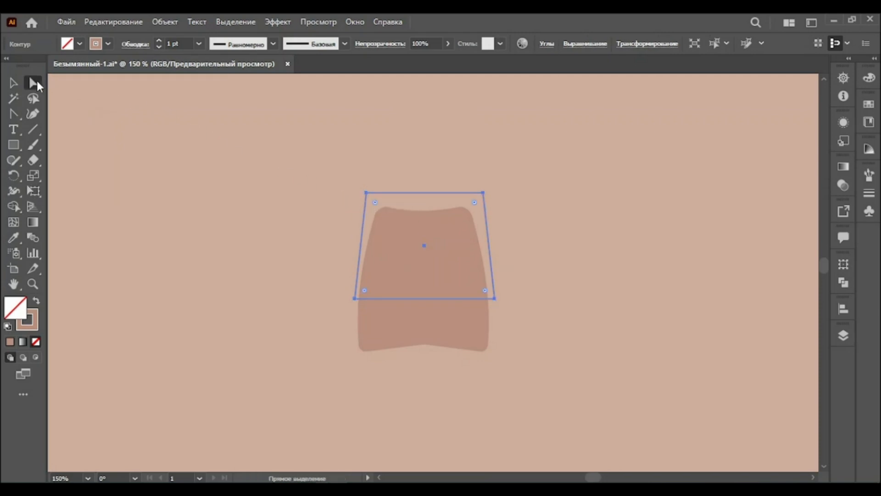
pyautogui.keyDown('shift'); pyautogui.click(366, 193); pyautogui.keyUp('shift')
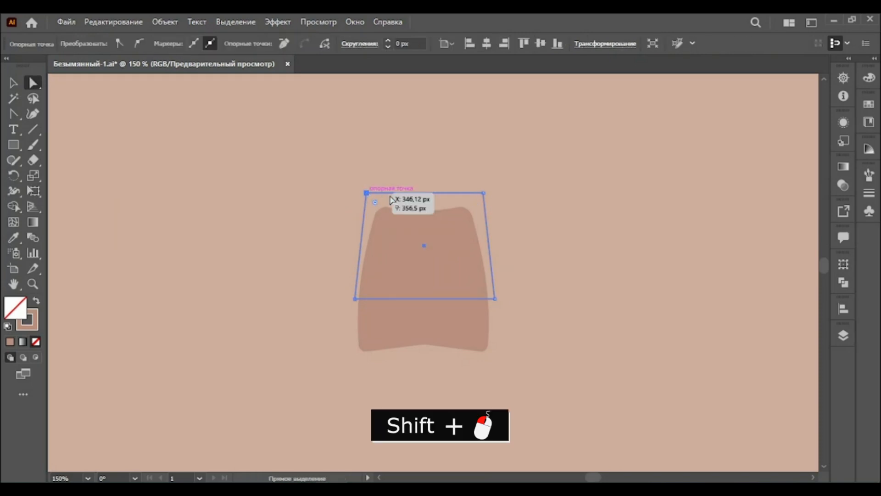
pyautogui.keyDown('shift'); pyautogui.click(484, 194); pyautogui.keyUp('shift')
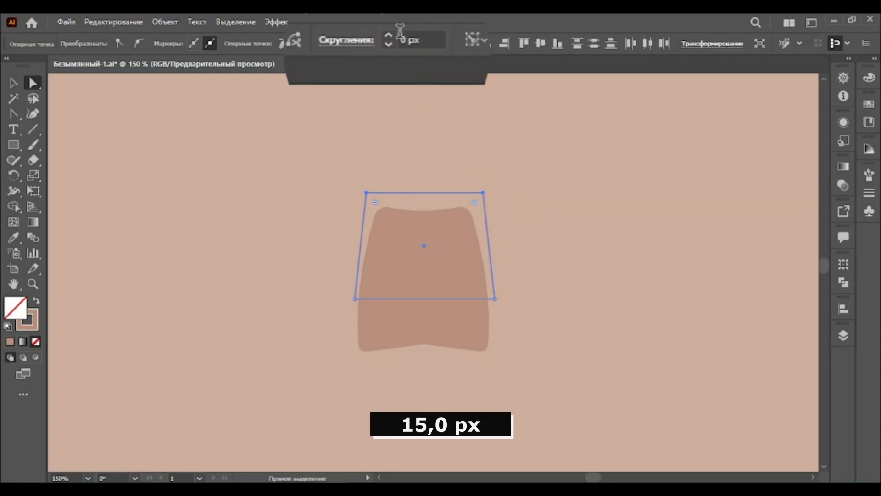
pyautogui.write('15')
pyautogui.press('Return')
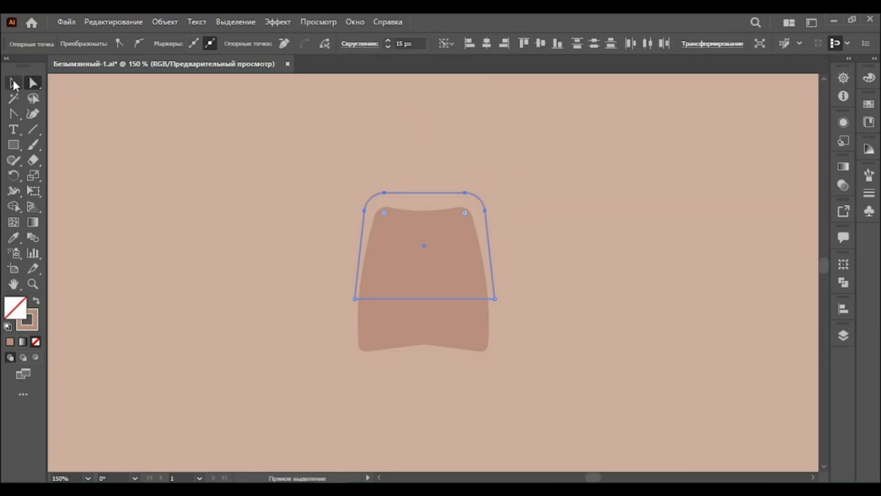
# Move the outline beside the shape and delete its bottom segment
pyautogui.click(14, 82)
pyautogui.moveTo(436, 195); pyautogui.dragTo(593, 198)
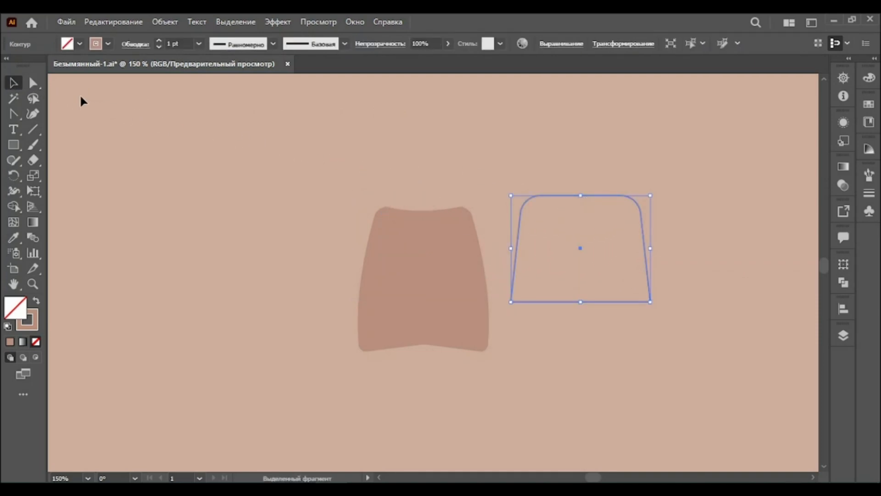
pyautogui.click(33, 84)
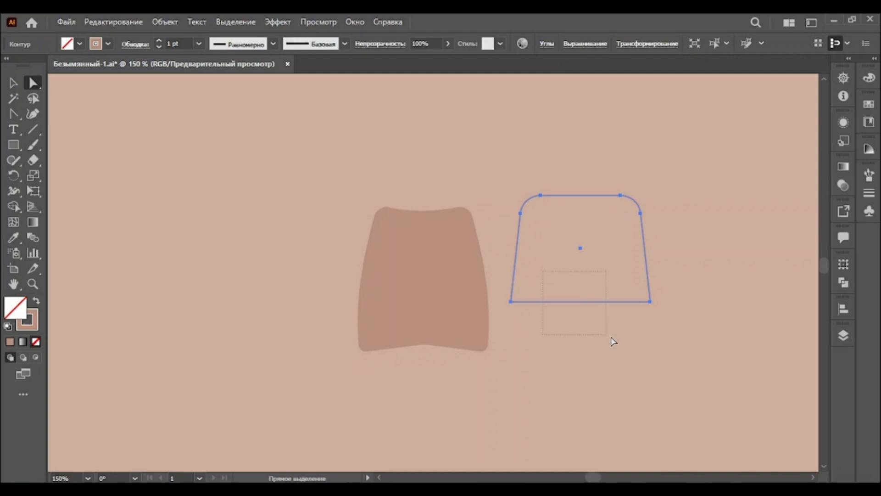
pyautogui.moveTo(611, 336); pyautogui.dragTo(612, 337)
pyautogui.press('Delete')
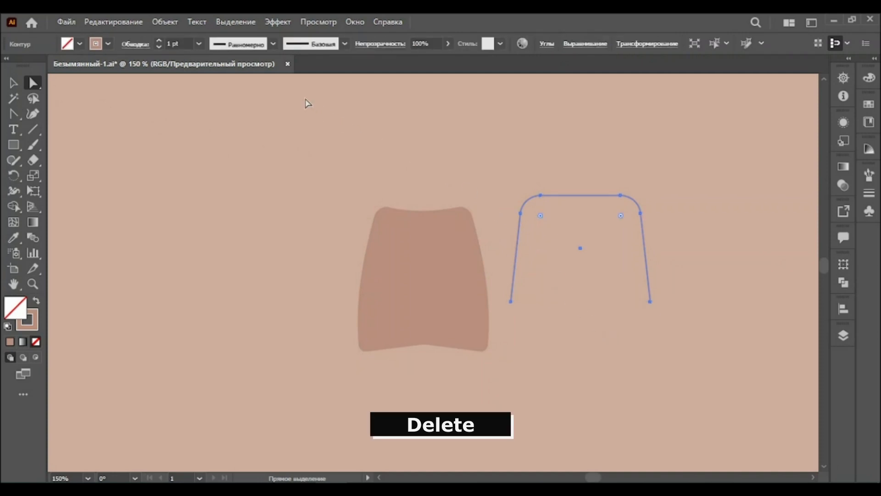
# Give the open path a tapered width profile and an 8 pt stroke weight
pyautogui.click(274, 42)
pyautogui.click(261, 84)
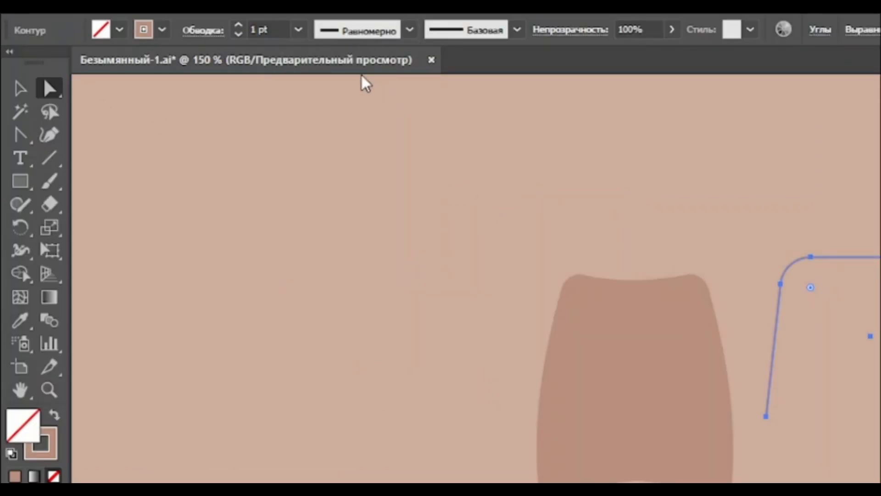
pyautogui.click(298, 29)
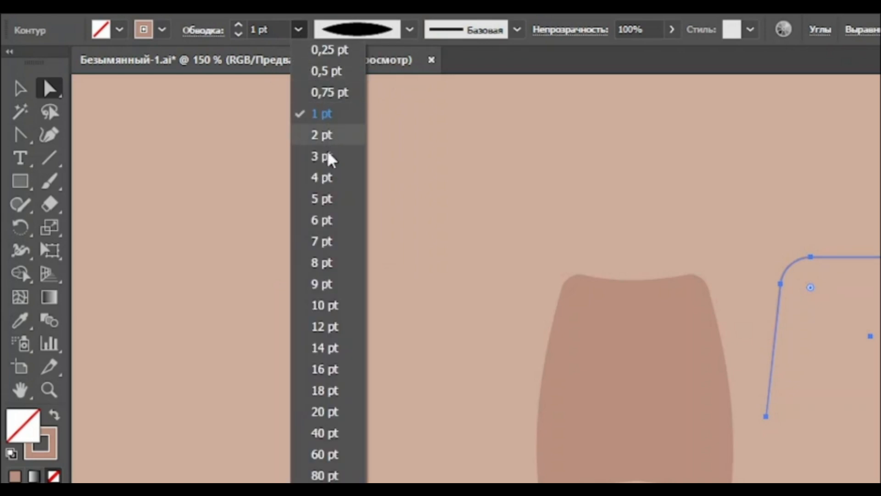
pyautogui.click(326, 262)
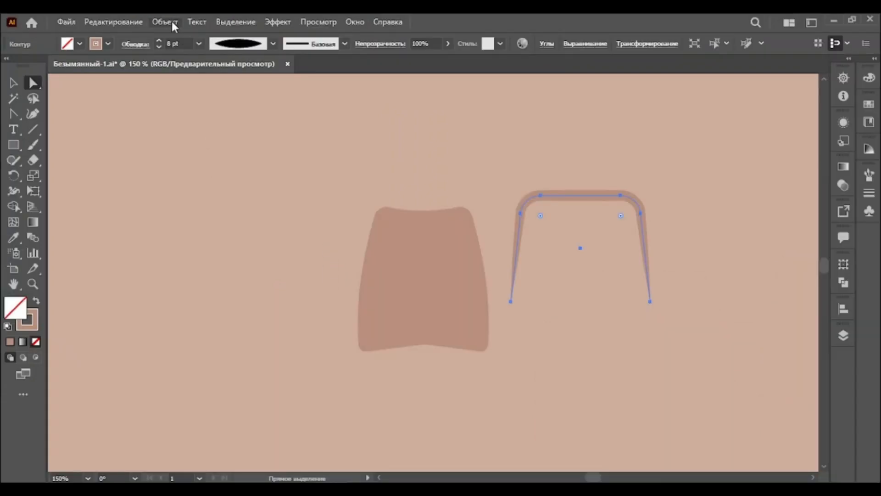
# Expand the path's appearance and move it back over the top of the shape
pyautogui.click(172, 23)
pyautogui.click(229, 183)
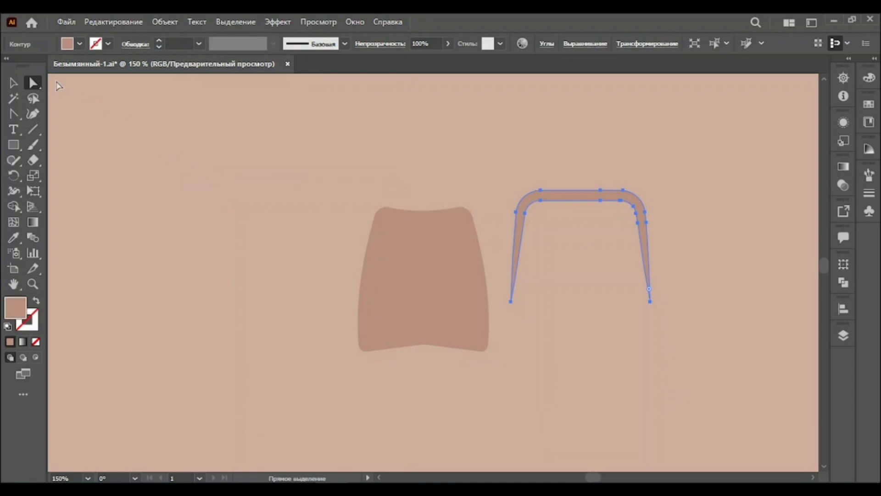
pyautogui.click(13, 84)
pyautogui.moveTo(545, 198); pyautogui.dragTo(395, 197)
# Simplify the expanded band with the Simplify slider to smooth its outline
pyautogui.click(166, 22)
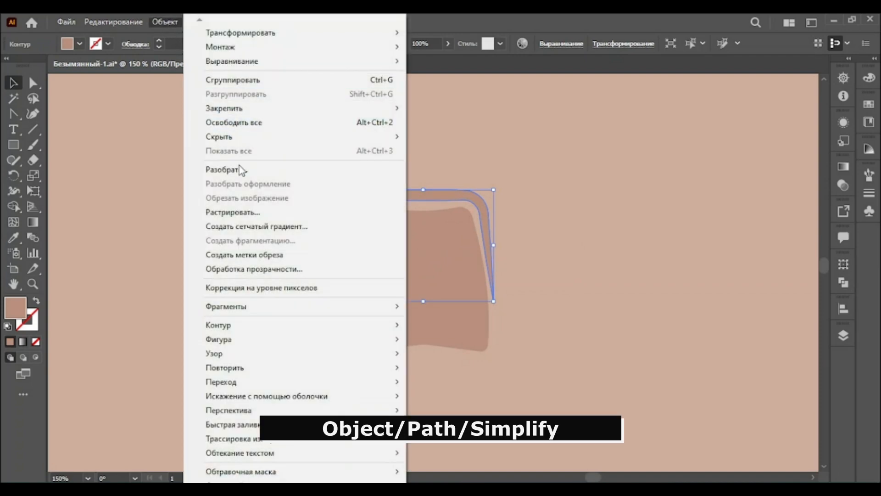
pyautogui.moveTo(281, 327)
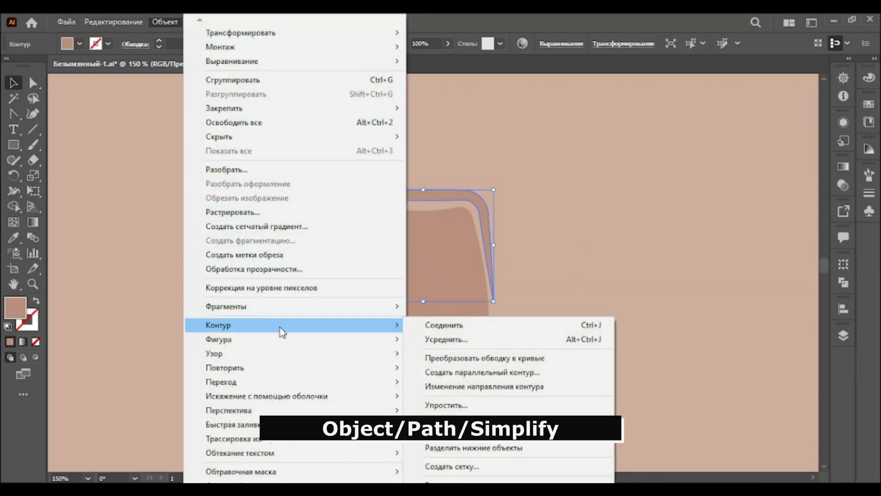
pyautogui.click(459, 404)
pyautogui.moveTo(424, 286); pyautogui.dragTo(392, 287)
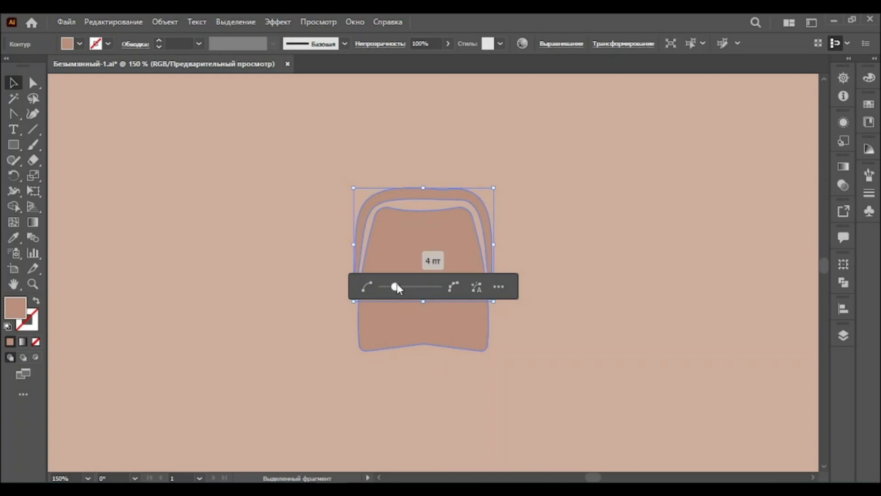
pyautogui.click(525, 239)
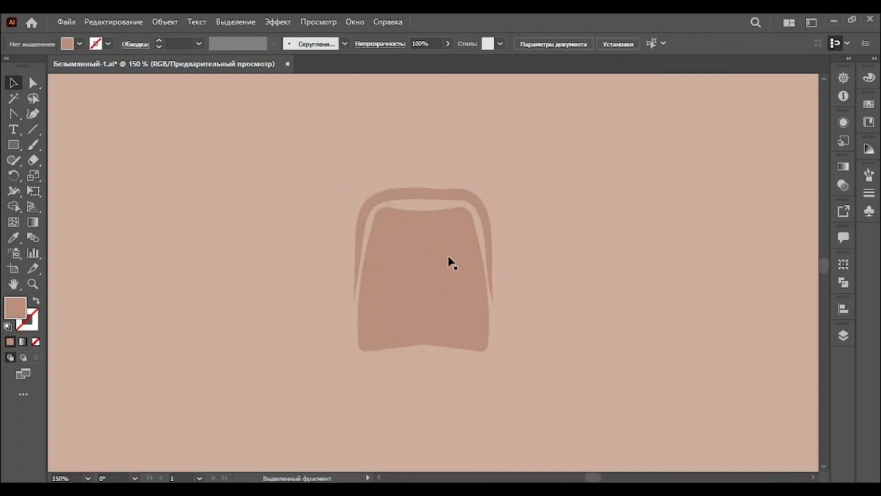
# Zoom in and nudge an anchor on the band's right side to smooth its curve
pyautogui.click(37, 284)
pyautogui.click(443, 268)
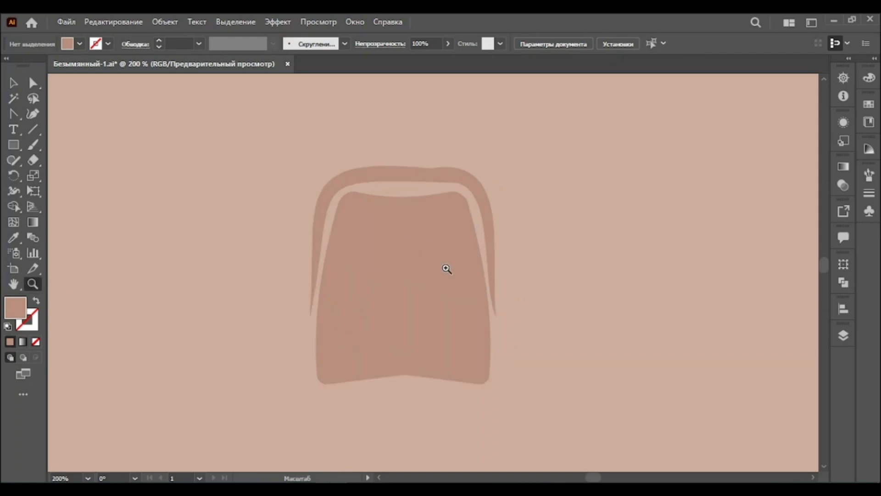
pyautogui.click(439, 264)
pyautogui.click(33, 82)
pyautogui.click(404, 237)
pyautogui.click(520, 353)
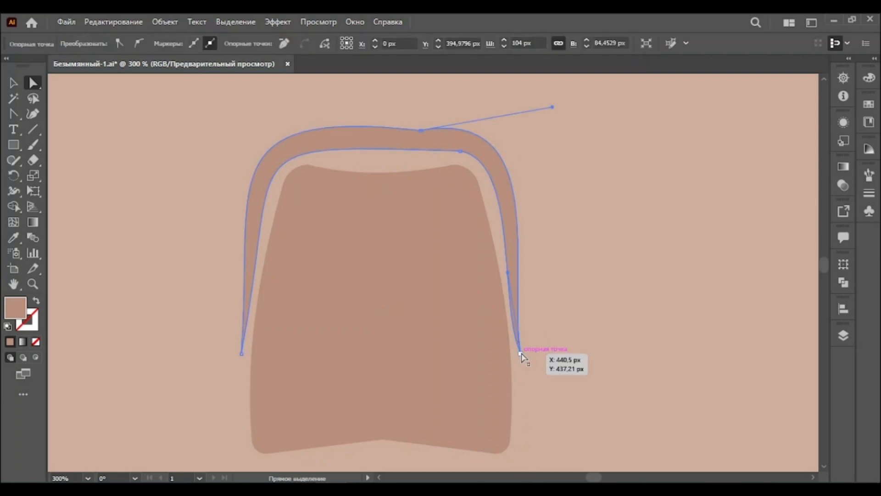
pyautogui.moveTo(507, 273); pyautogui.dragTo(516, 273)
pyautogui.click(553, 304)
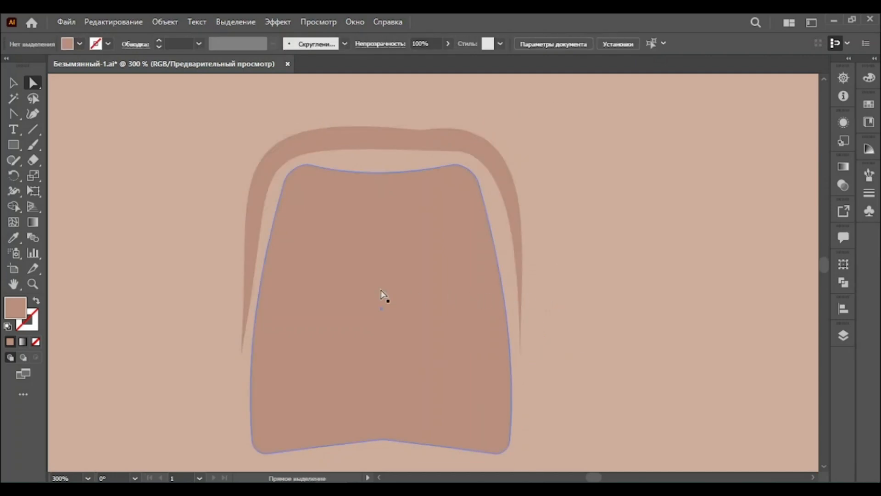
# Sample the background colour with the Eyedropper and swap it to the stroke
pyautogui.click(13, 237)
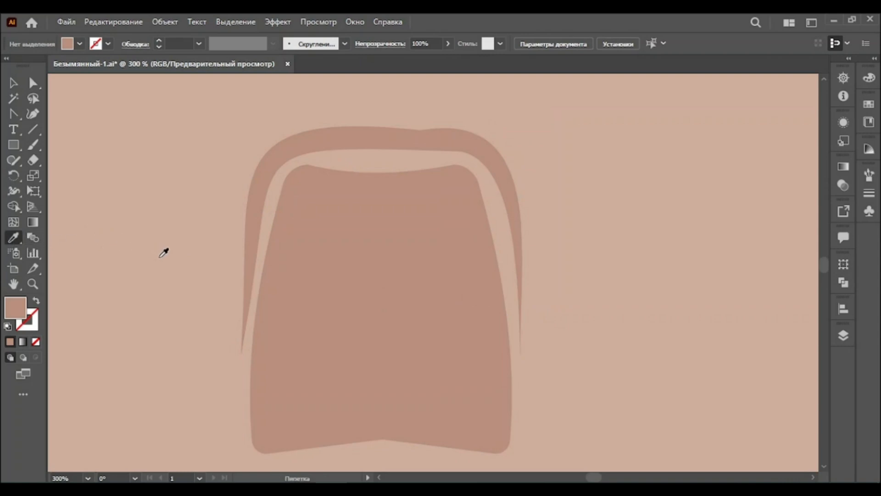
pyautogui.click(160, 253)
pyautogui.hotkey('shift', 'x')
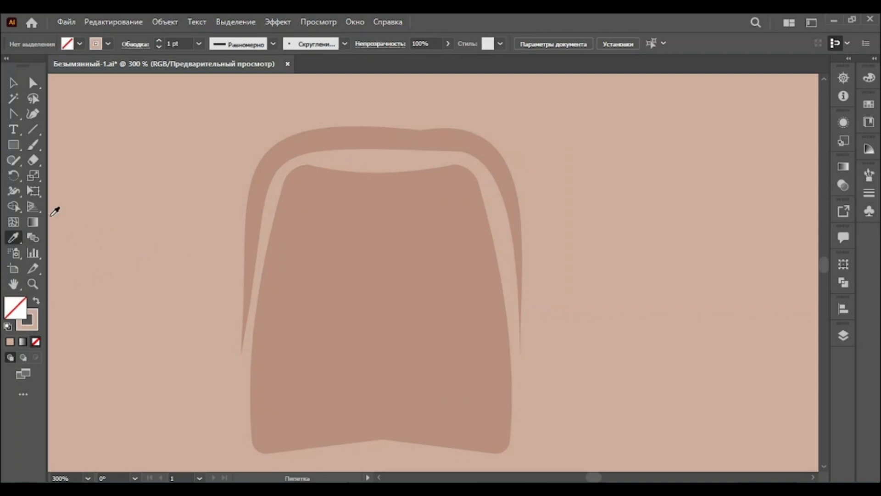
# Draw a vertical line 65 px long at 90° from the top of the face shape
pyautogui.click(35, 130)
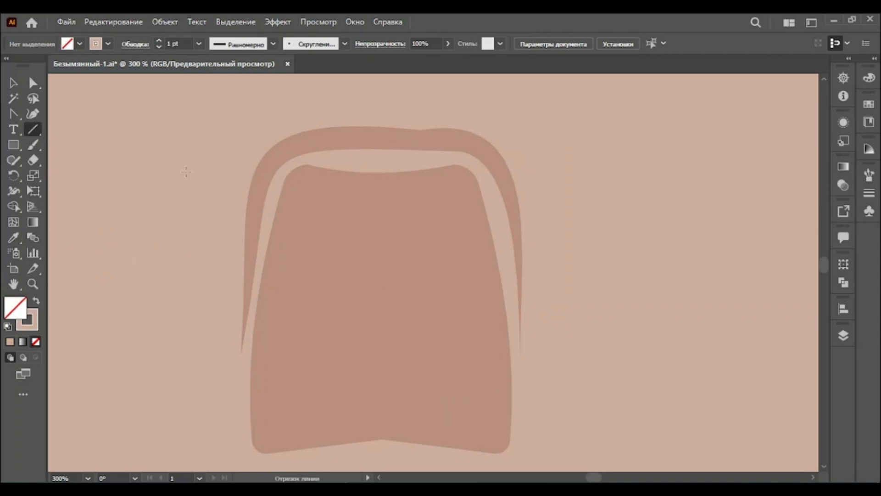
pyautogui.click(355, 219)
pyautogui.write('65')
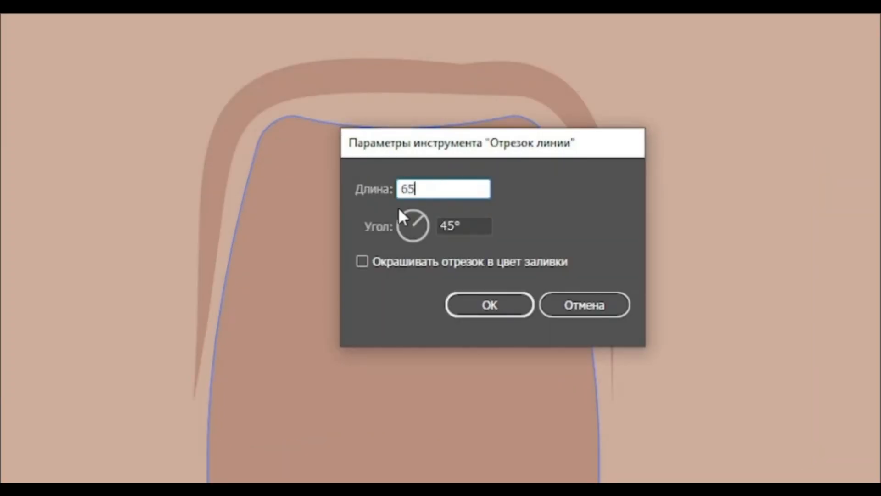
pyautogui.press('Tab')
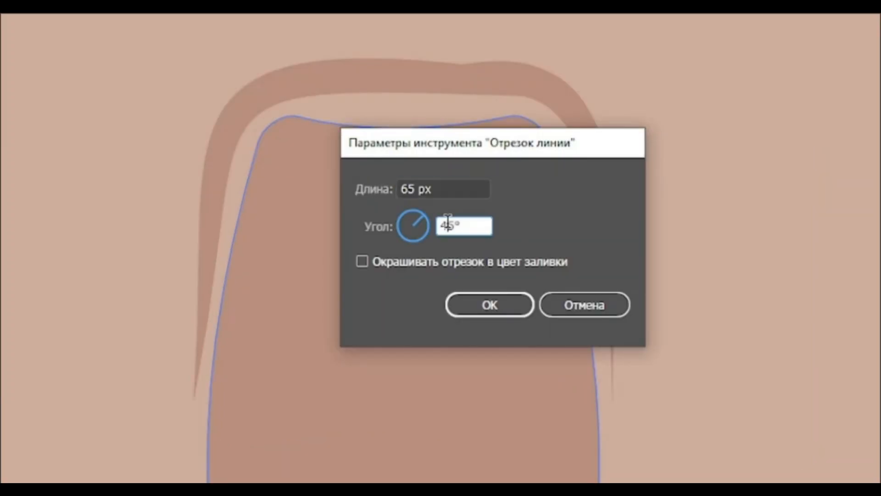
pyautogui.write('90')
pyautogui.click(494, 302)
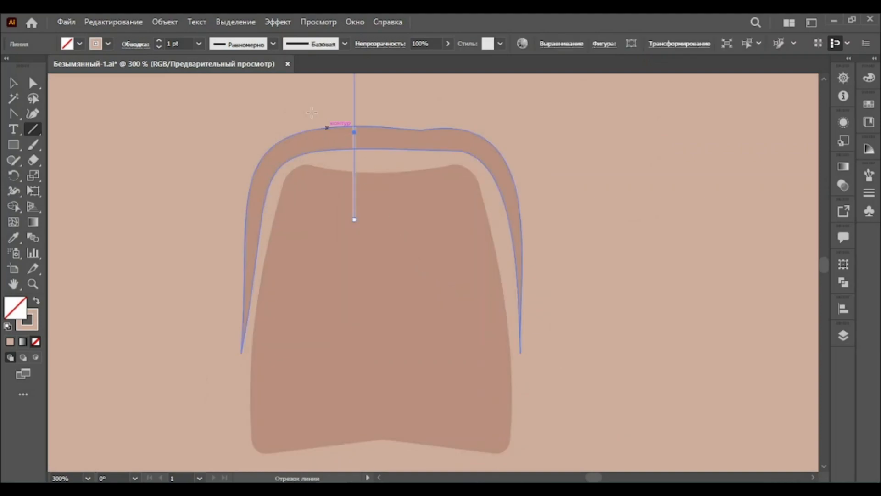
# Give the line a tapered 6 pt width profile and expand its appearance
pyautogui.click(273, 44)
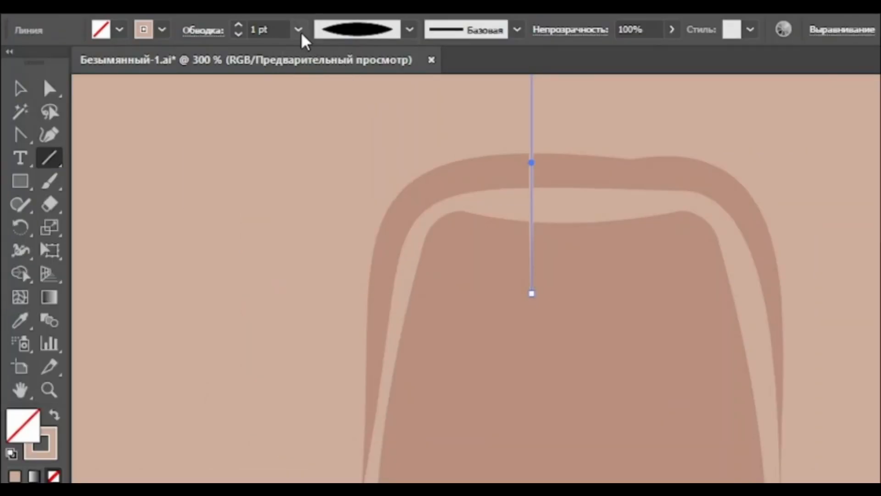
pyautogui.click(299, 30)
pyautogui.click(327, 222)
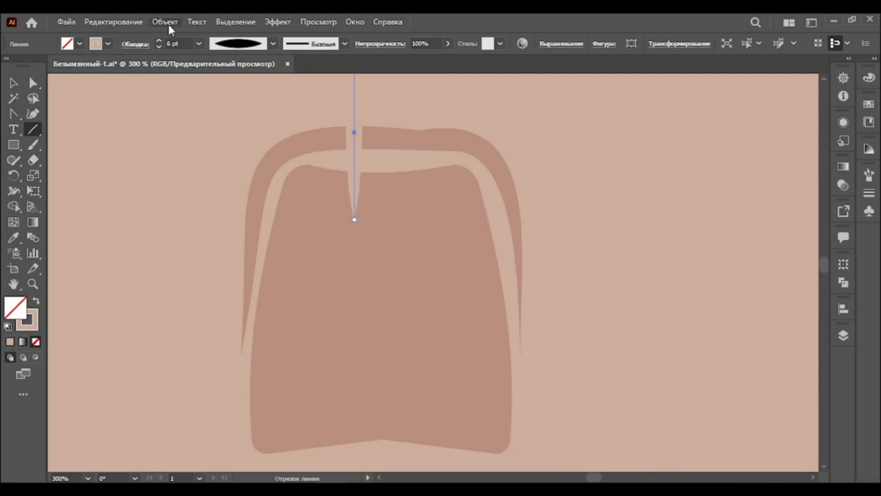
pyautogui.click(166, 23)
pyautogui.click(239, 184)
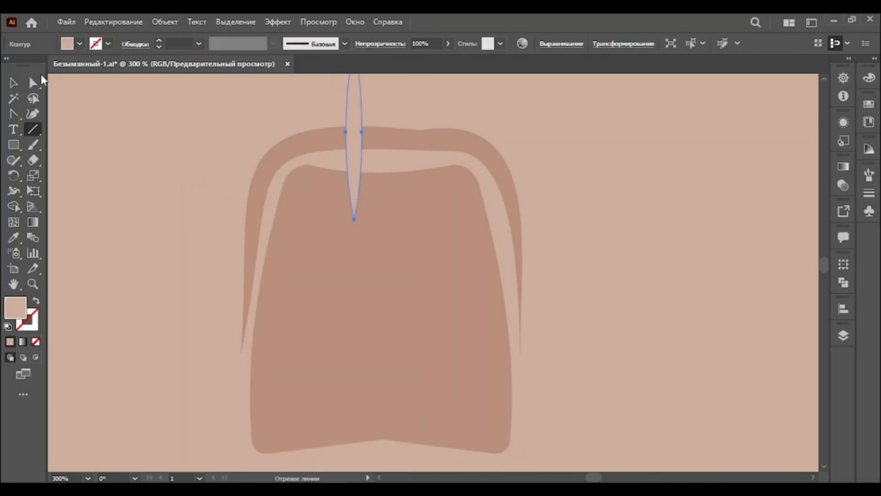
# Select the lens and face shape and remove the lens part above the face with Shape Builder
pyautogui.click(13, 82)
pyautogui.moveTo(351, 120); pyautogui.dragTo(379, 159)
pyautogui.keyDown('shift'); pyautogui.click(404, 198); pyautogui.keyUp('shift')
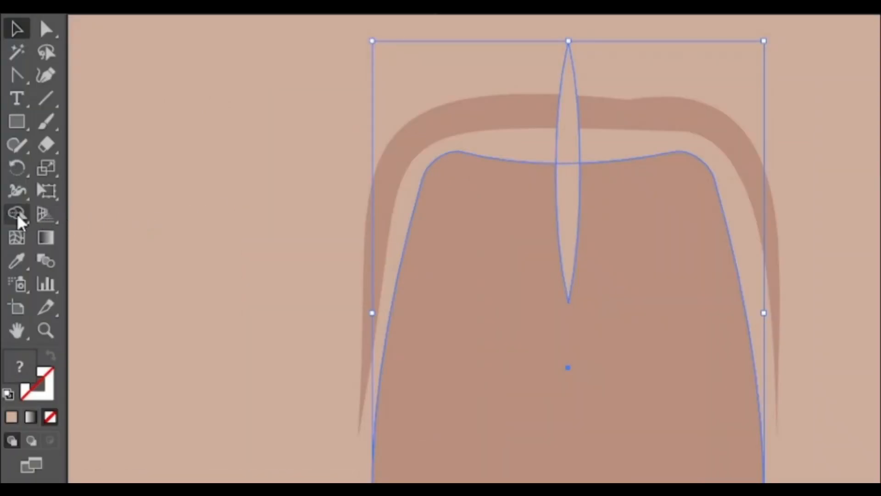
pyautogui.click(19, 220)
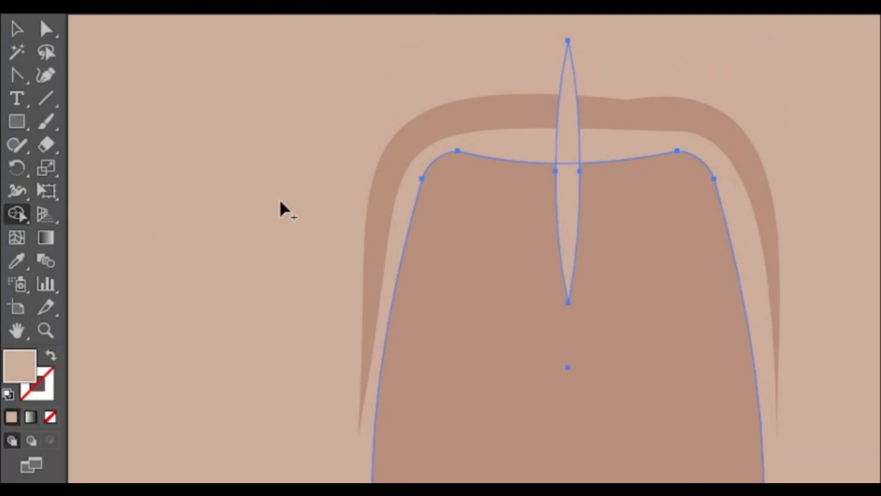
pyautogui.keyDown('alt'); pyautogui.click(567, 149); pyautogui.keyUp('alt')
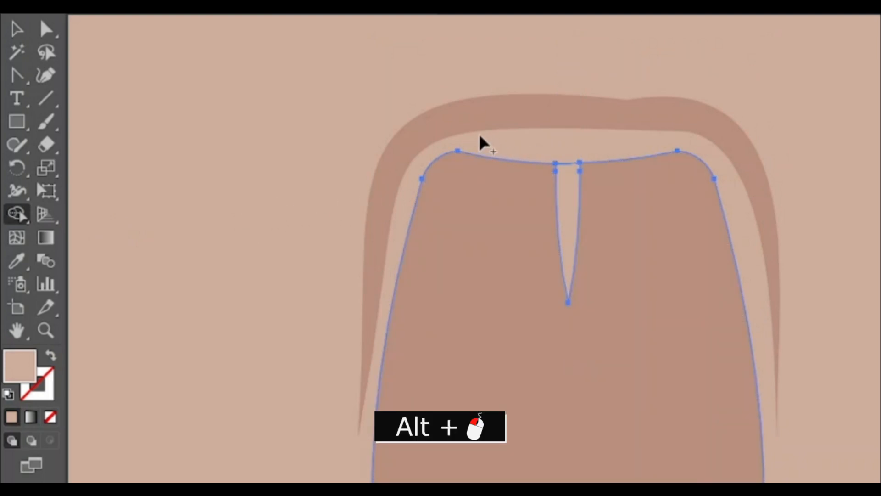
pyautogui.click(17, 31)
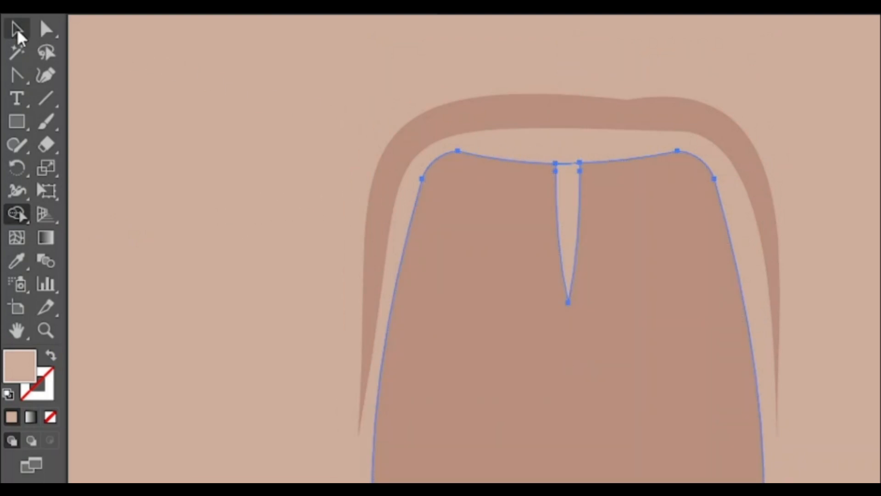
# Select the hair shape and nudge it down three steps onto the face
pyautogui.click(523, 120)
pyautogui.press('Down')
pyautogui.press('Down')
pyautogui.press('Down')
pyautogui.press('Down')
pyautogui.press('Down')
pyautogui.press('Down')
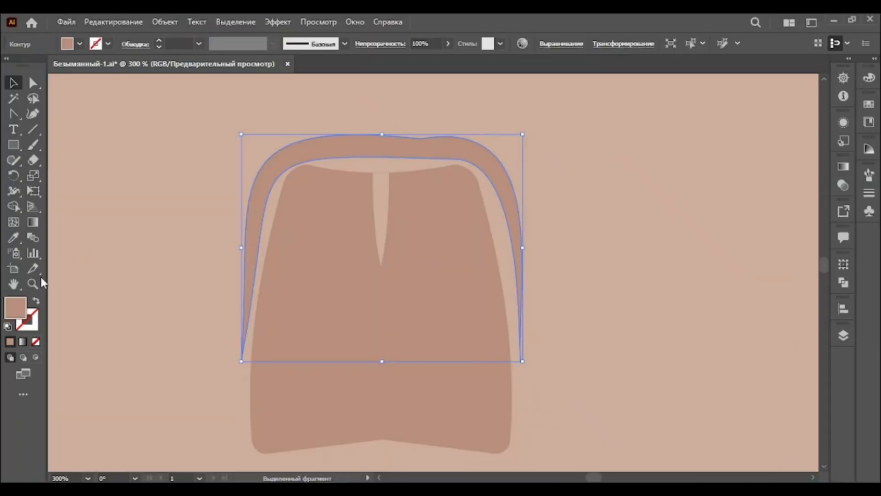
# Select the hair and face shapes together and group them, then deselect
pyautogui.click(45, 330)
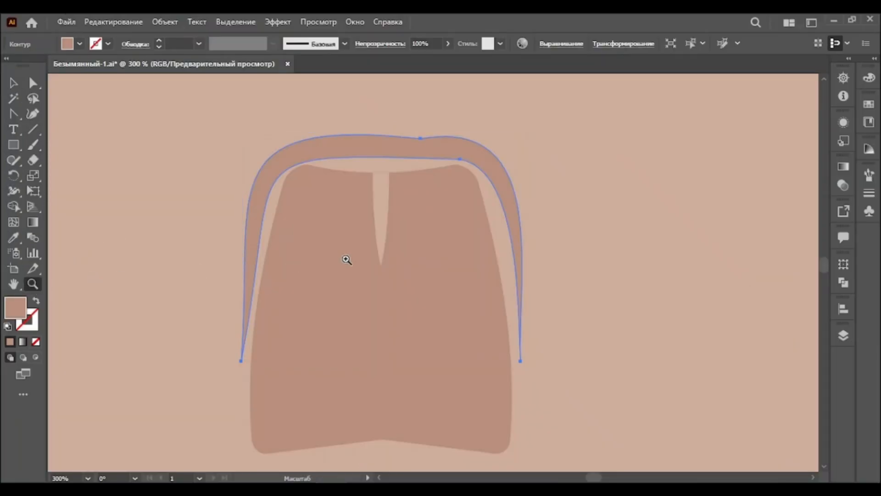
pyautogui.keyDown('alt'); pyautogui.click(609, 297); pyautogui.keyUp('alt')
pyautogui.keyDown('alt'); pyautogui.click(445, 298); pyautogui.keyUp('alt')
pyautogui.keyDown('alt'); pyautogui.click(445, 297); pyautogui.keyUp('alt')
pyautogui.keyDown('alt'); pyautogui.click(438, 293); pyautogui.keyUp('alt')
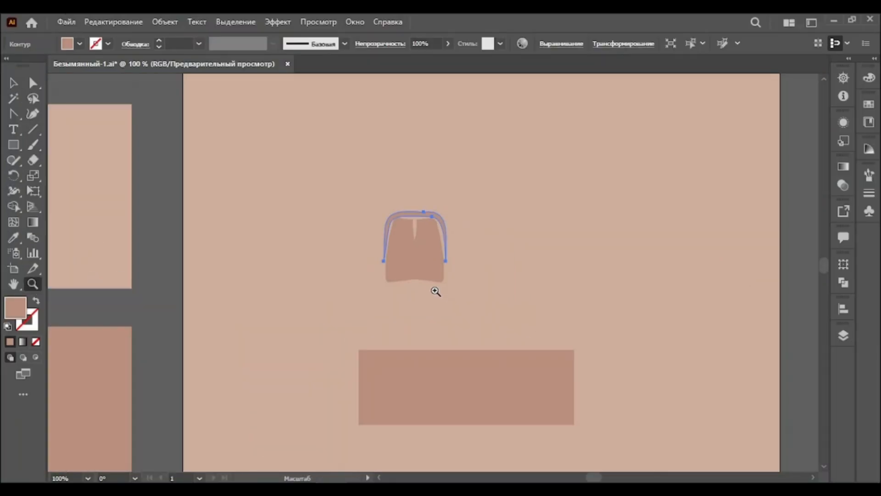
pyautogui.click(13, 83)
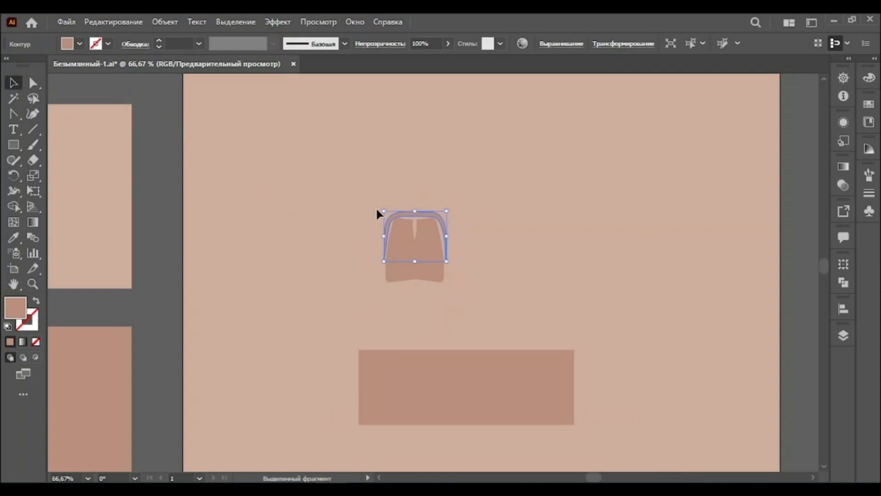
pyautogui.moveTo(482, 311); pyautogui.dragTo(482, 311)
pyautogui.click(165, 22)
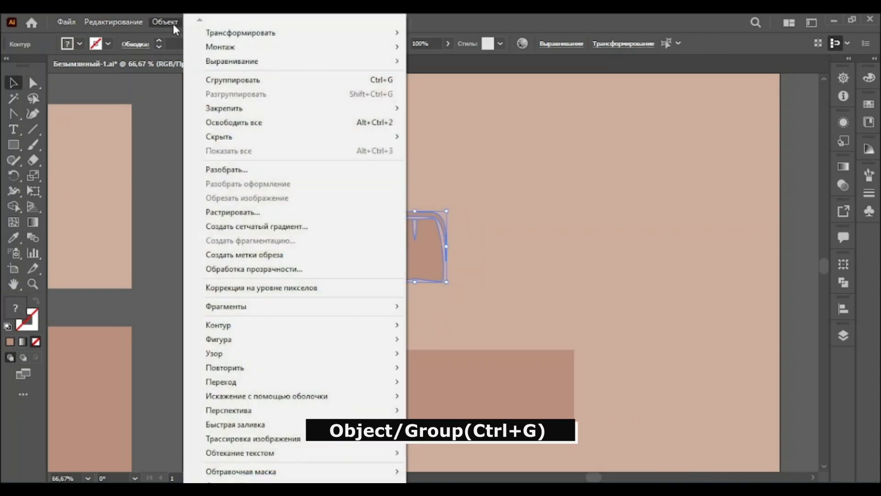
pyautogui.click(252, 79)
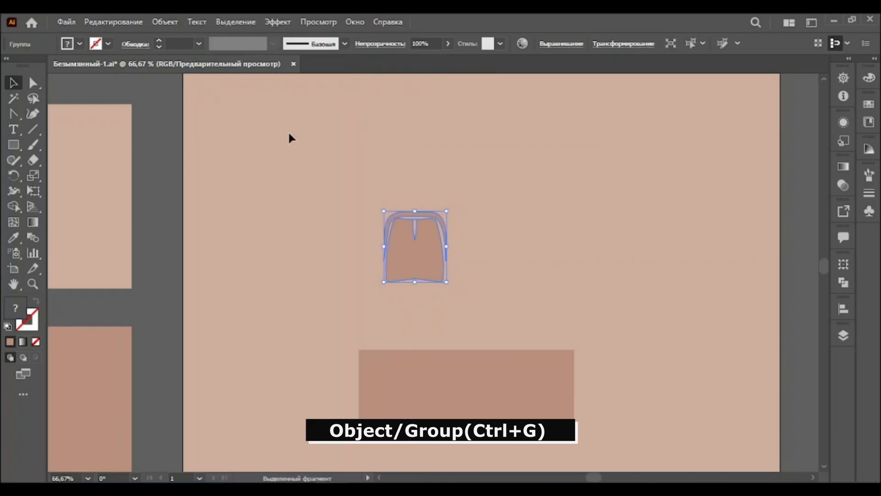
pyautogui.click(363, 170)
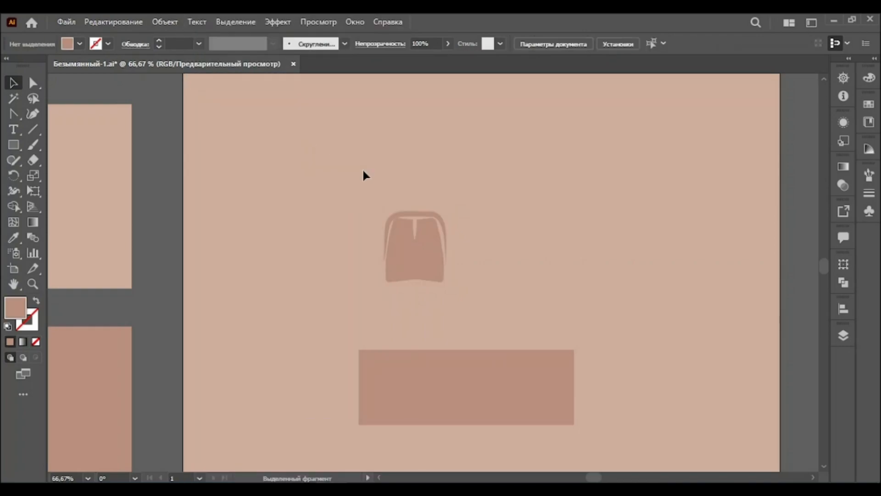
# Swap the fill to the stroke and draw a 65 px line at 0° above the face
pyautogui.click(36, 300)
pyautogui.click(34, 130)
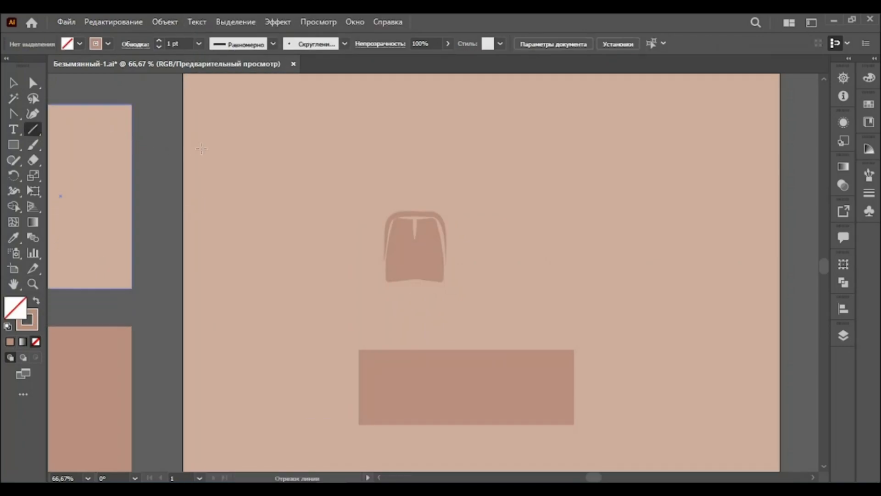
pyautogui.click(379, 182)
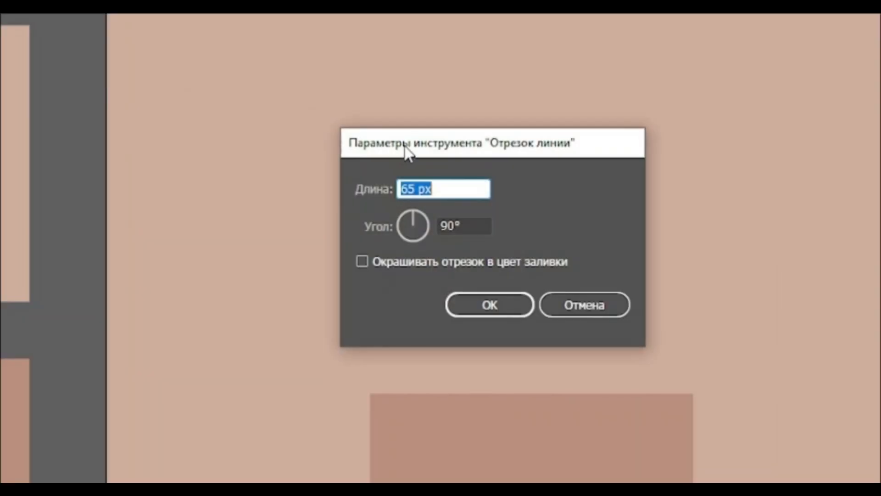
pyautogui.doubleClick(445, 226)
pyautogui.write('0')
pyautogui.click(488, 305)
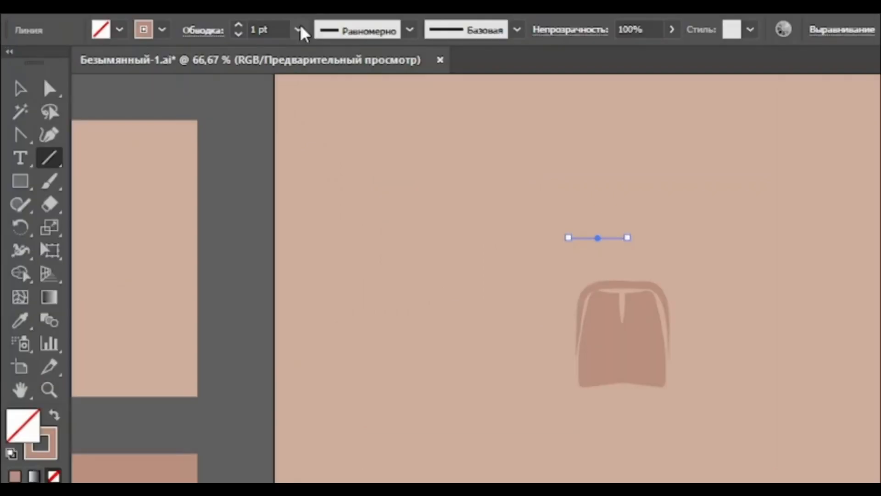
# Set the line's stroke weight to 3 pt with round caps
pyautogui.click(197, 44)
pyautogui.click(216, 129)
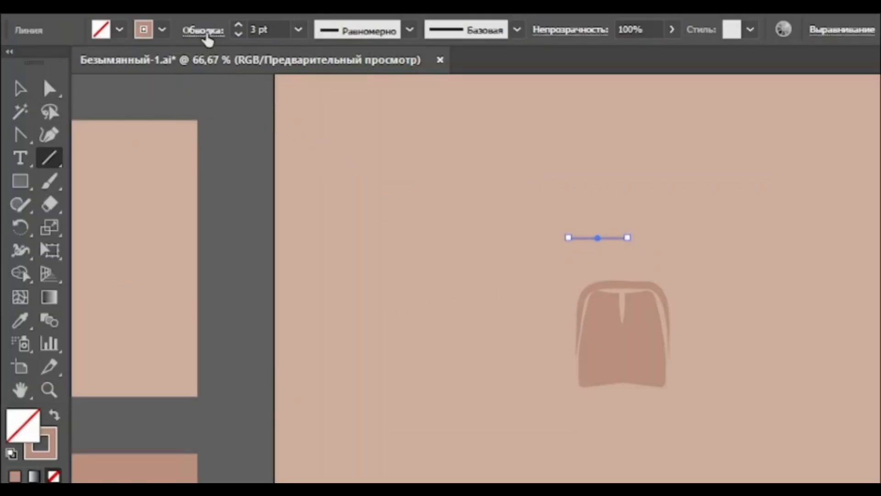
pyautogui.click(204, 32)
pyautogui.click(98, 75)
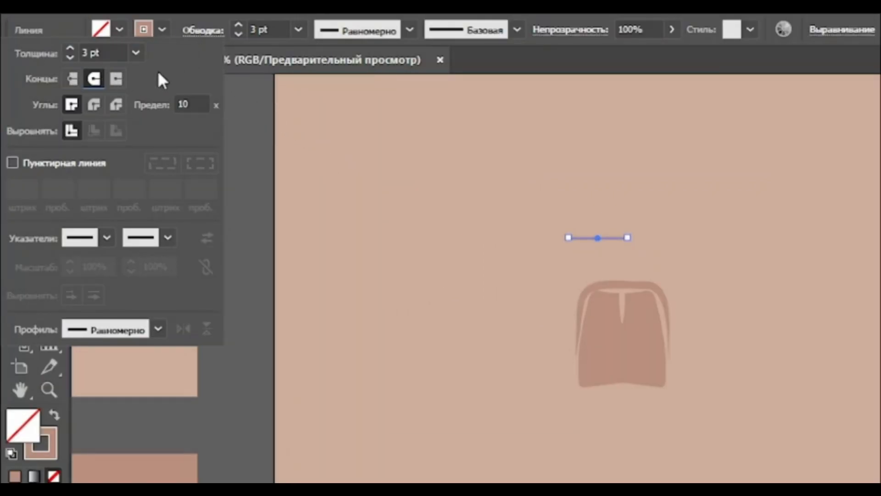
# Apply a Zig Zag effect to the line with size 12 px, 1 ridge and smooth points
pyautogui.click(278, 22)
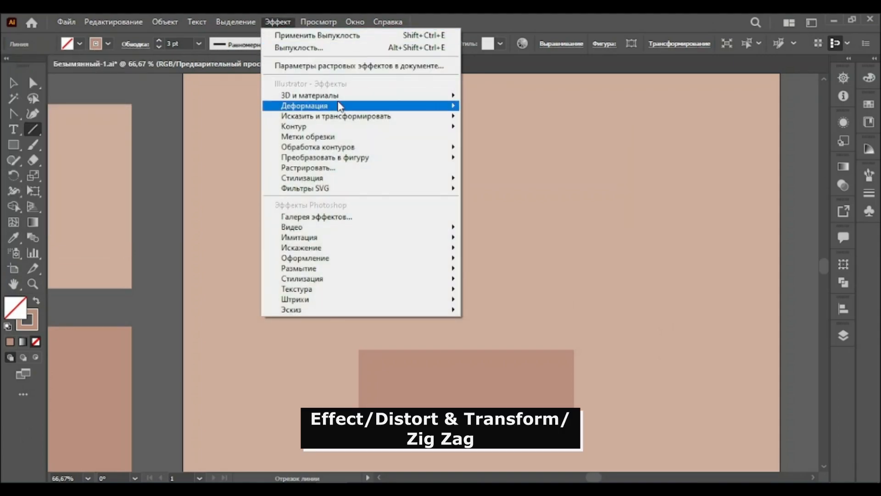
pyautogui.moveTo(406, 117)
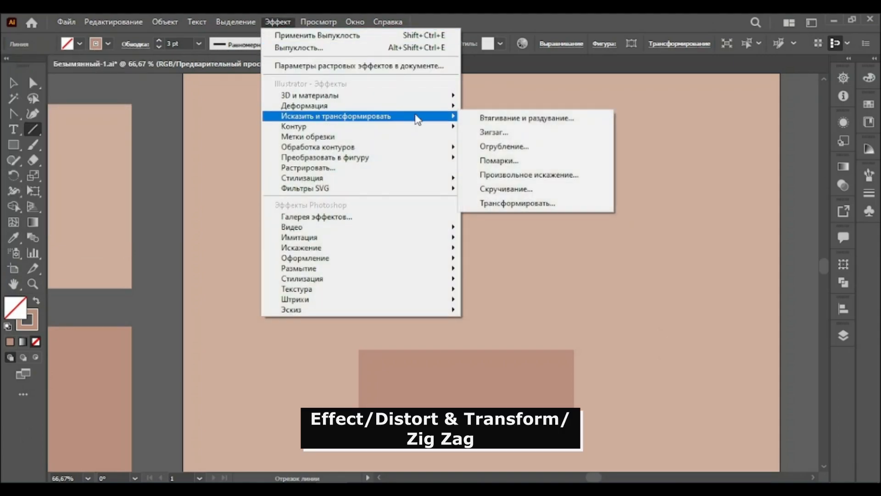
pyautogui.click(502, 134)
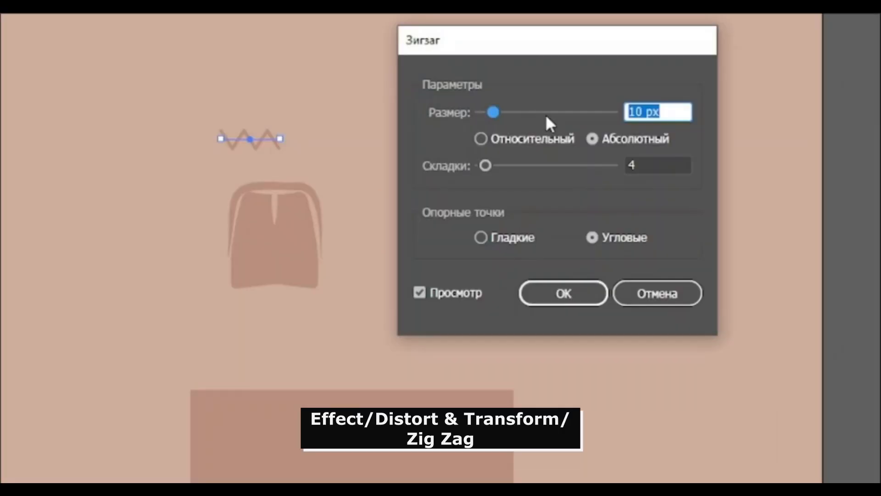
pyautogui.write('12')
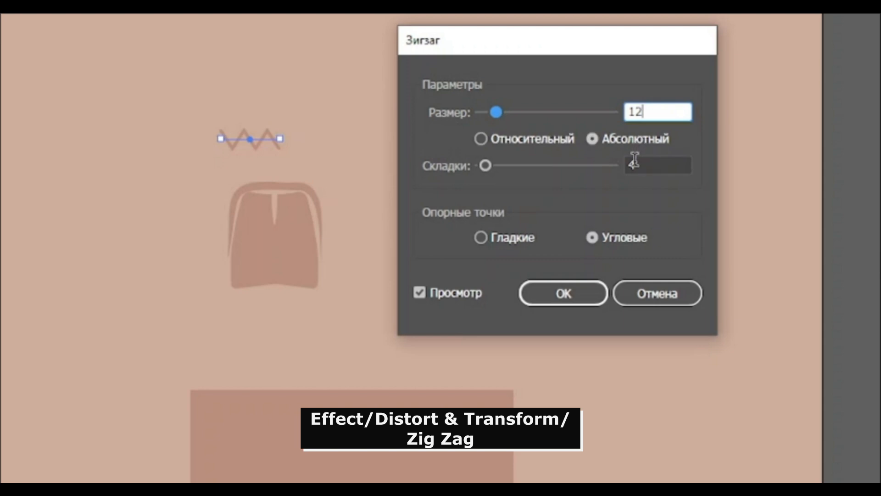
pyautogui.click(635, 163)
pyautogui.write('1')
pyautogui.click(488, 237)
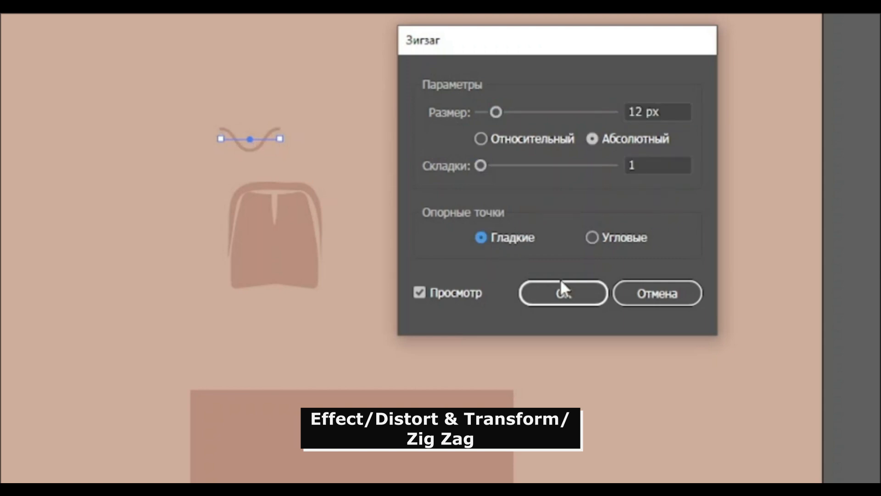
pyautogui.click(562, 293)
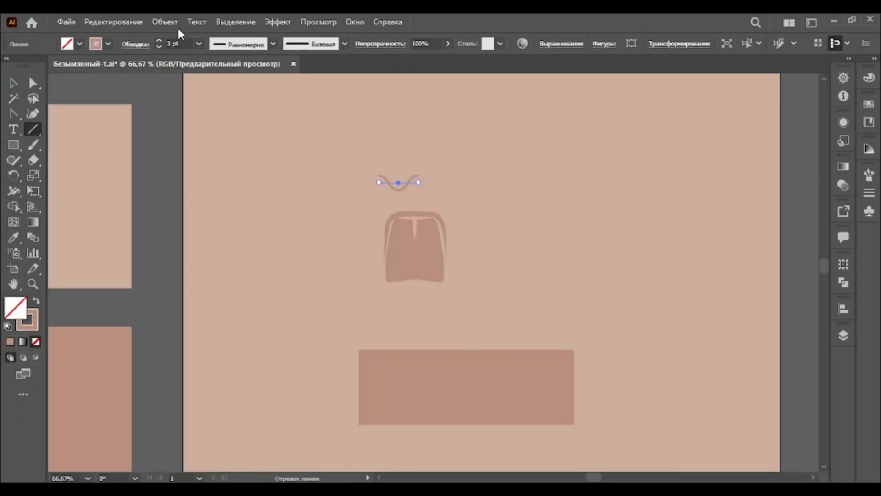
# Reflect the wavy line across the vertical axis
pyautogui.click(165, 21)
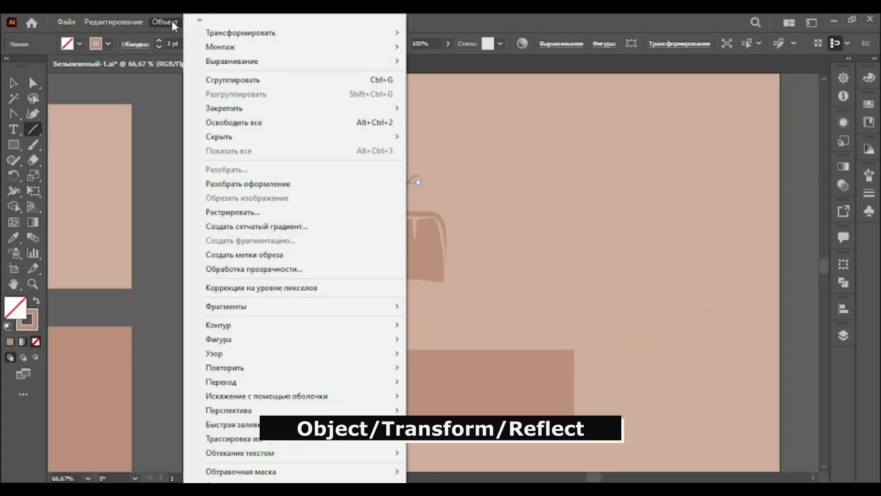
pyautogui.moveTo(349, 35)
pyautogui.click(467, 76)
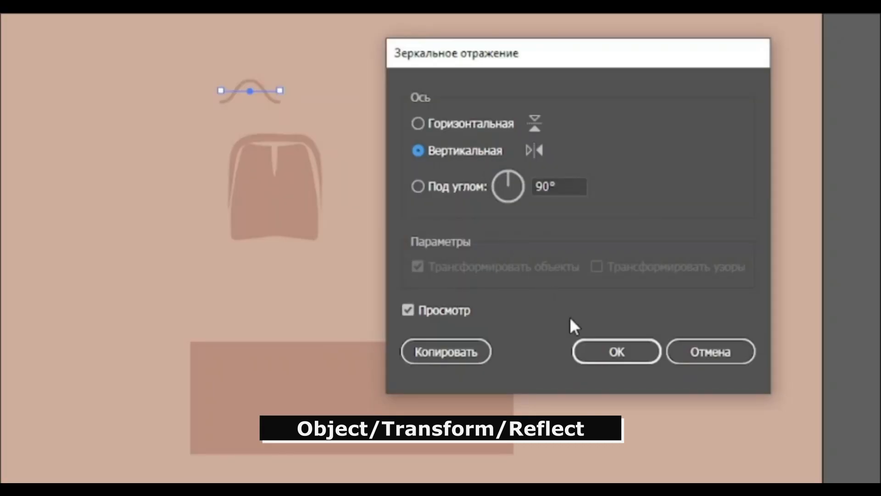
pyautogui.click(599, 356)
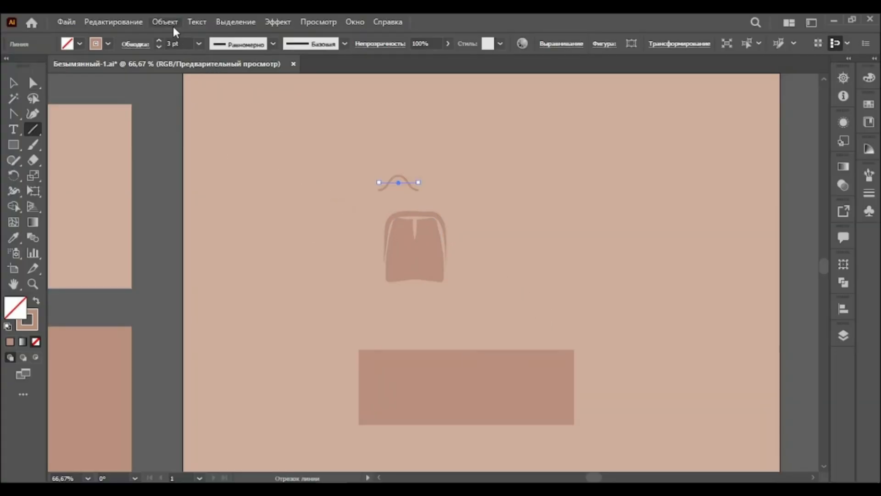
# Expand the wavy line's appearance and move it down onto the top of the hair
pyautogui.click(173, 24)
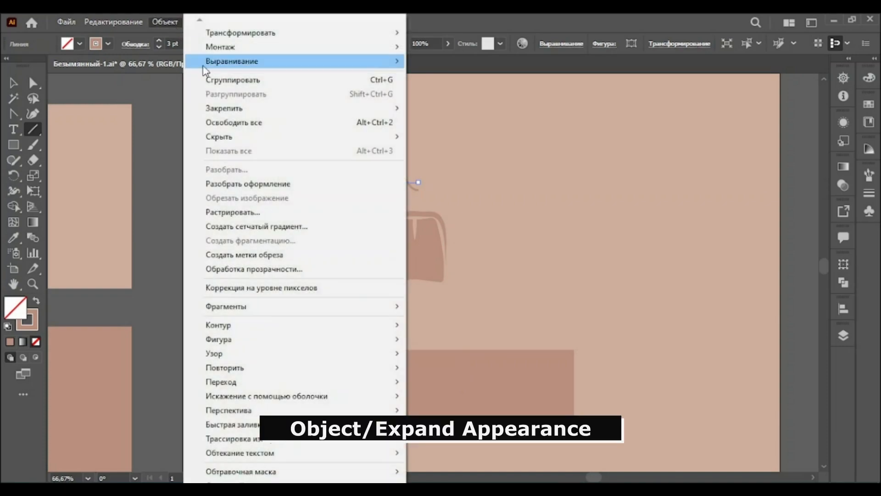
pyautogui.click(247, 184)
pyautogui.click(15, 84)
pyautogui.moveTo(384, 188); pyautogui.dragTo(404, 205)
pyautogui.click(483, 224)
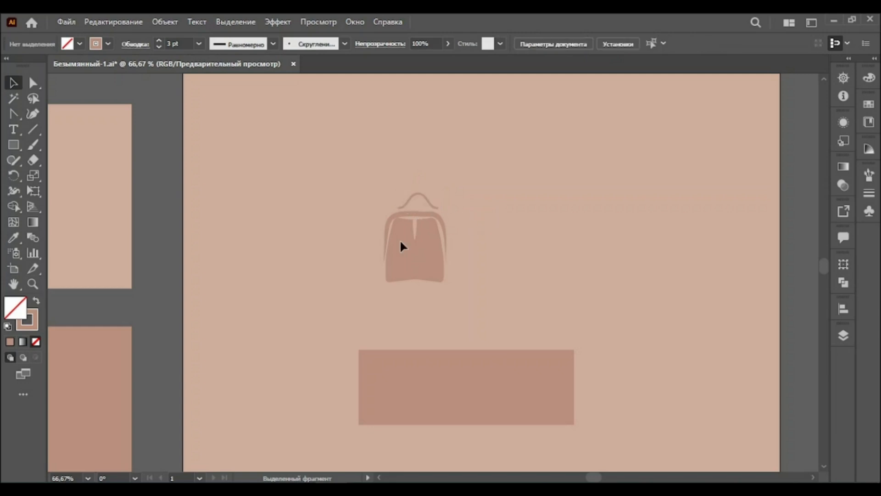
# Sample the light swatch colour with the Eyedropper and draw a 192 × 192 px circle in the lower background
pyautogui.click(32, 283)
pyautogui.keyDown('alt'); pyautogui.click(473, 308); pyautogui.keyUp('alt')
pyautogui.keyDown('alt'); pyautogui.click(459, 305); pyautogui.keyUp('alt')
pyautogui.keyDown('alt'); pyautogui.click(443, 298); pyautogui.keyUp('alt')
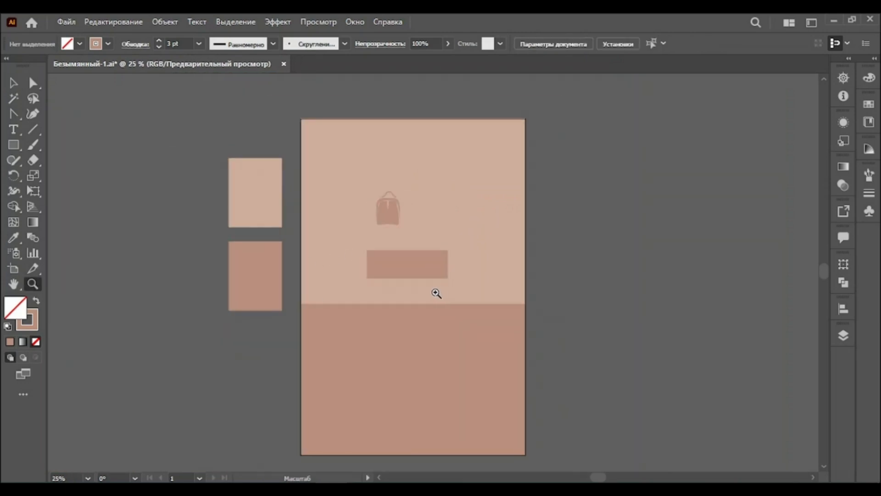
pyautogui.click(13, 237)
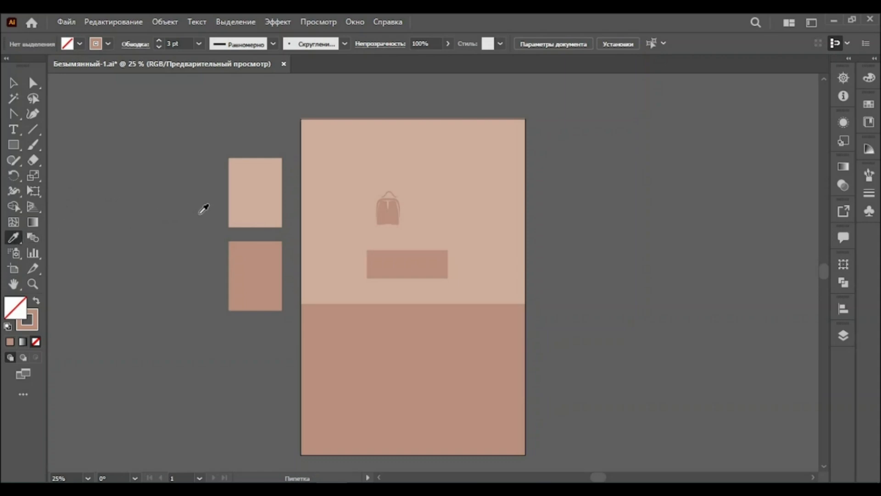
pyautogui.click(233, 191)
pyautogui.moveTo(14, 144); pyautogui.dragTo(77, 176)
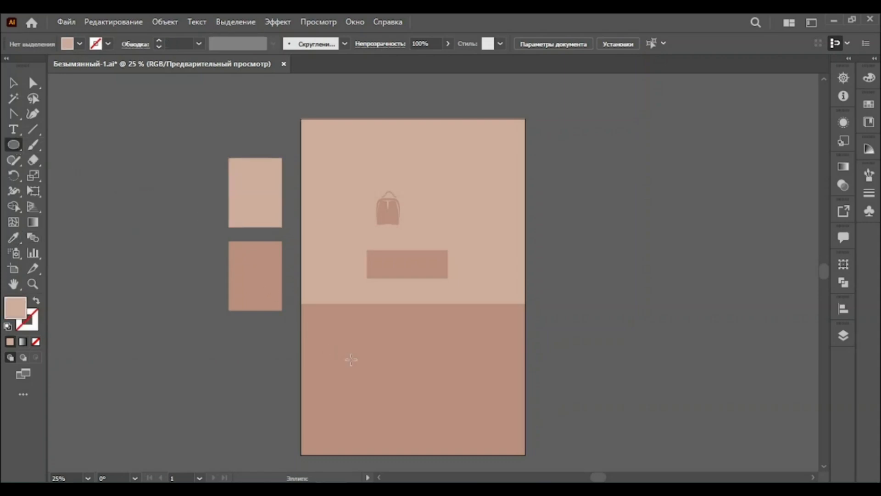
pyautogui.click(383, 360)
pyautogui.write('19')
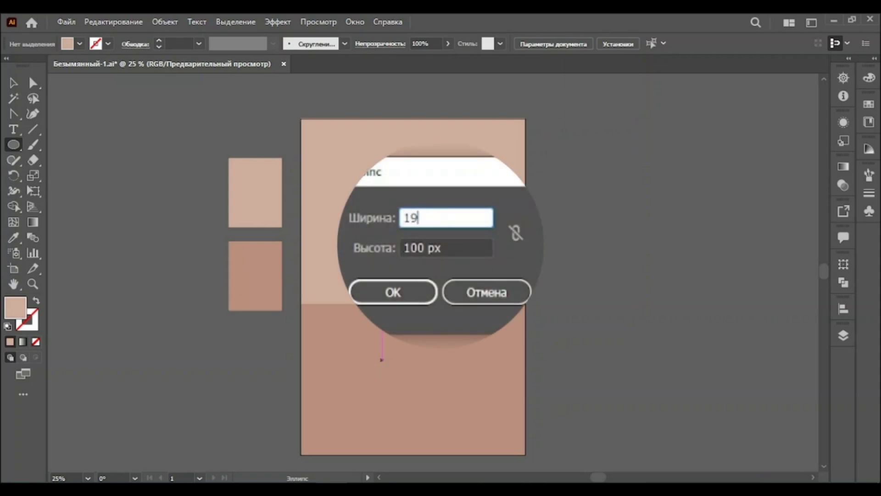
pyautogui.write('2')
pyautogui.press('Tab')
pyautogui.write('192')
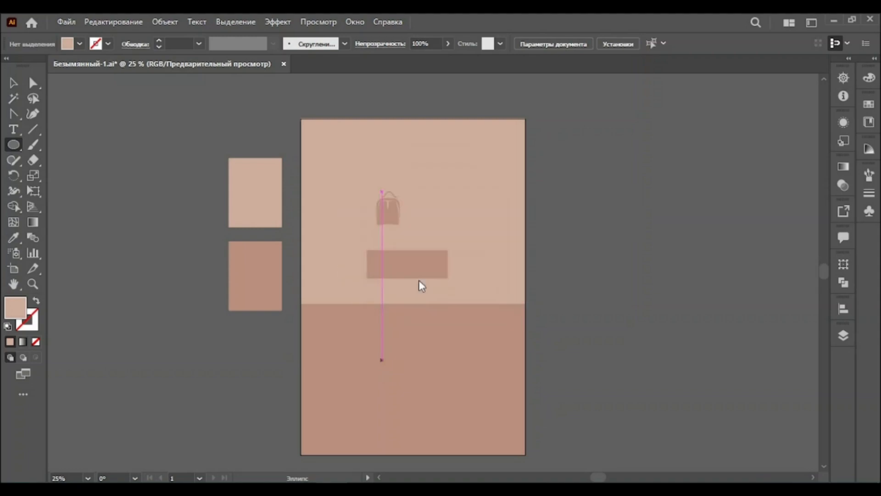
pyautogui.click(419, 280)
# Delete the circle's left anchor point to leave a half circle
pyautogui.click(33, 83)
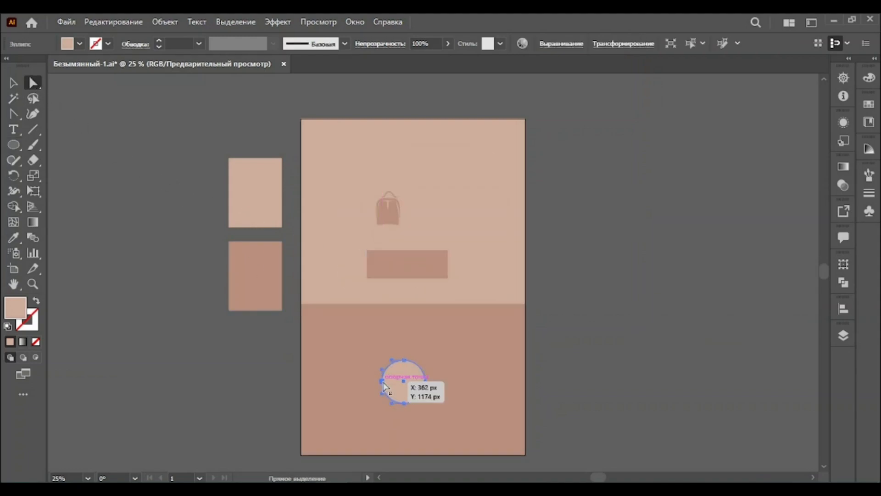
pyautogui.click(383, 382)
pyautogui.press('Delete')
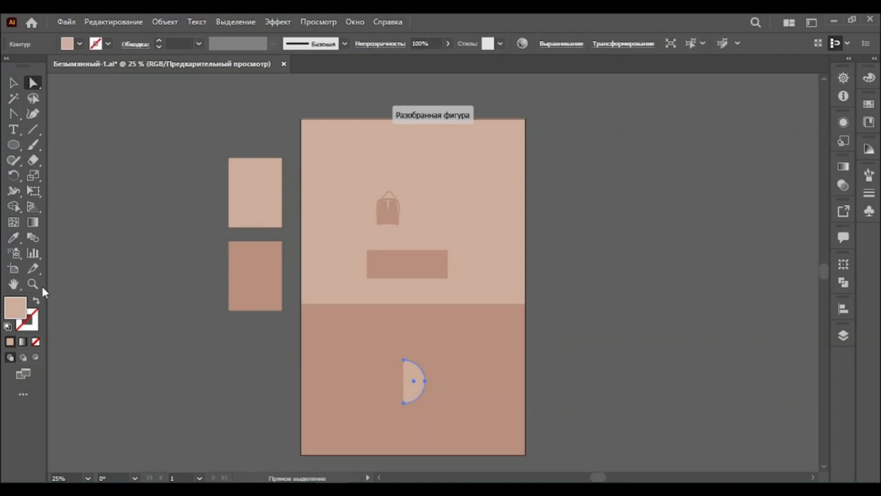
# Select the half circle's top and bottom anchors and join them to close the shape
pyautogui.click(33, 284)
pyautogui.click(414, 366)
pyautogui.click(436, 321)
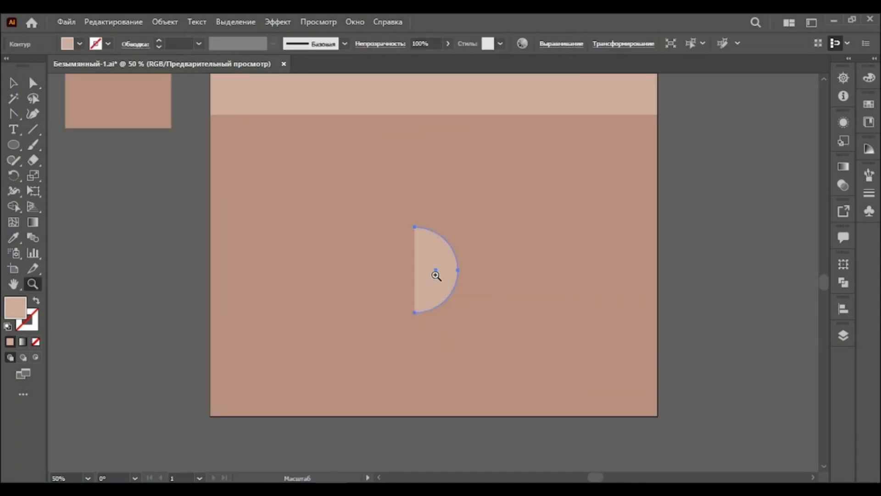
pyautogui.click(437, 277)
pyautogui.click(437, 274)
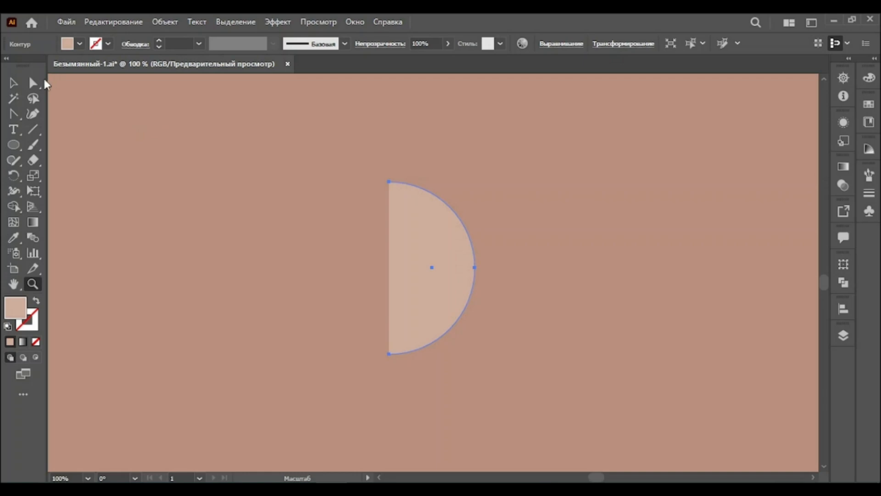
pyautogui.click(33, 83)
pyautogui.click(388, 182)
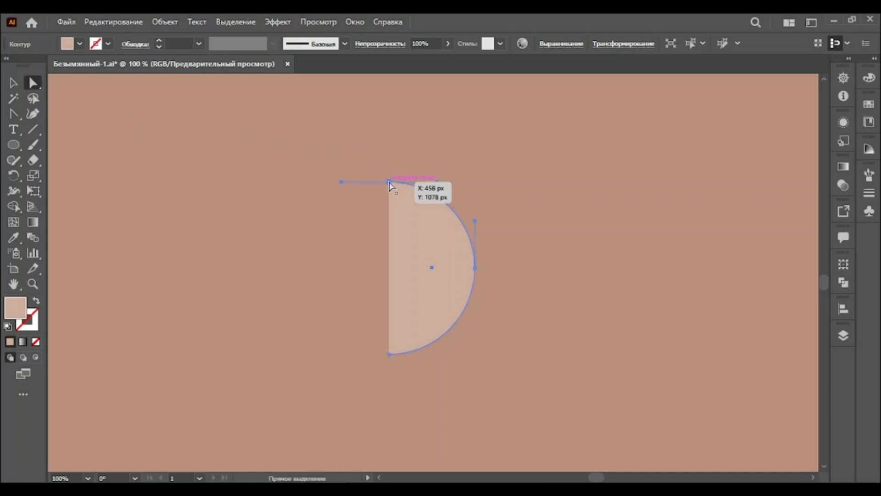
pyautogui.keyDown('shift'); pyautogui.click(388, 317); pyautogui.keyUp('shift')
pyautogui.keyDown('shift'); pyautogui.click(389, 354); pyautogui.keyUp('shift')
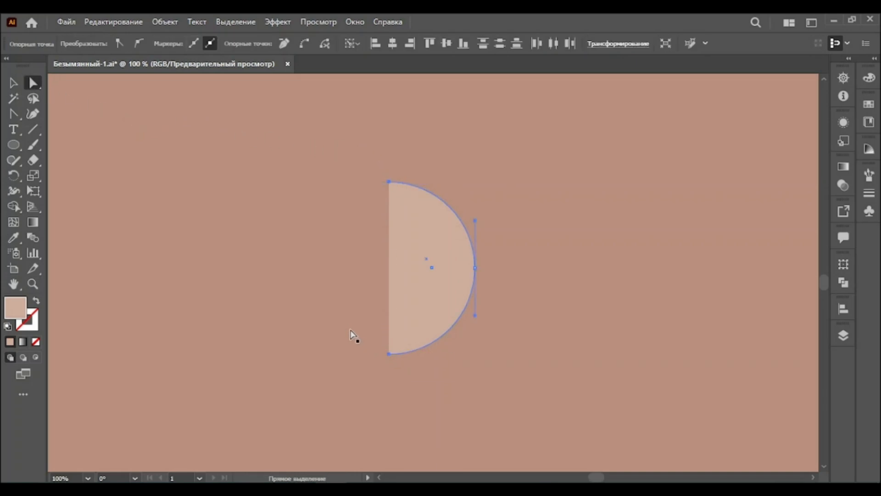
pyautogui.hotkey('ctrl', 'j')
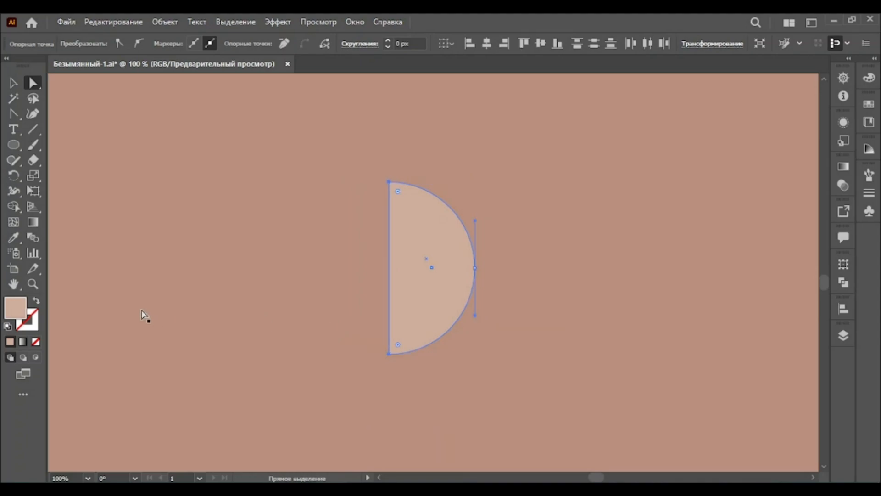
pyautogui.click(32, 283)
pyautogui.scroll(-4, 428, 291)
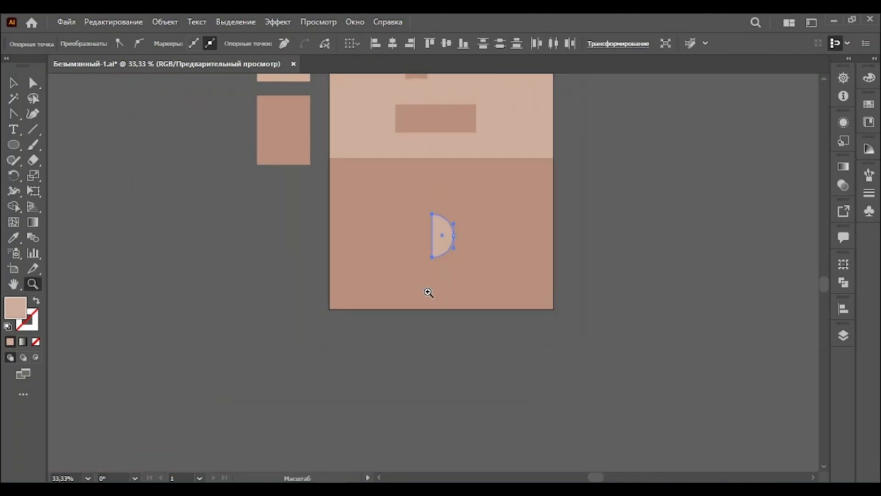
pyautogui.scroll(5, 407, 249)
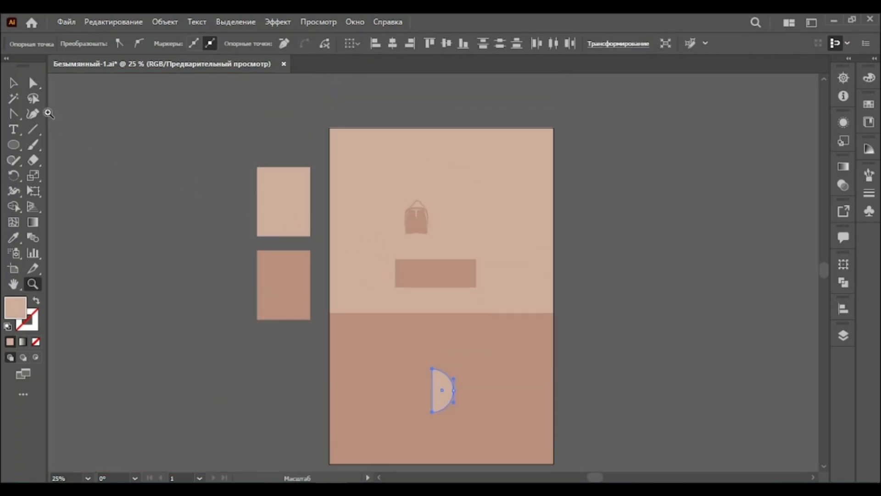
# Sample the darker swatch colour with the Eyedropper and swap it to the stroke, leaving no fill
pyautogui.click(13, 83)
pyautogui.click(139, 239)
pyautogui.click(13, 237)
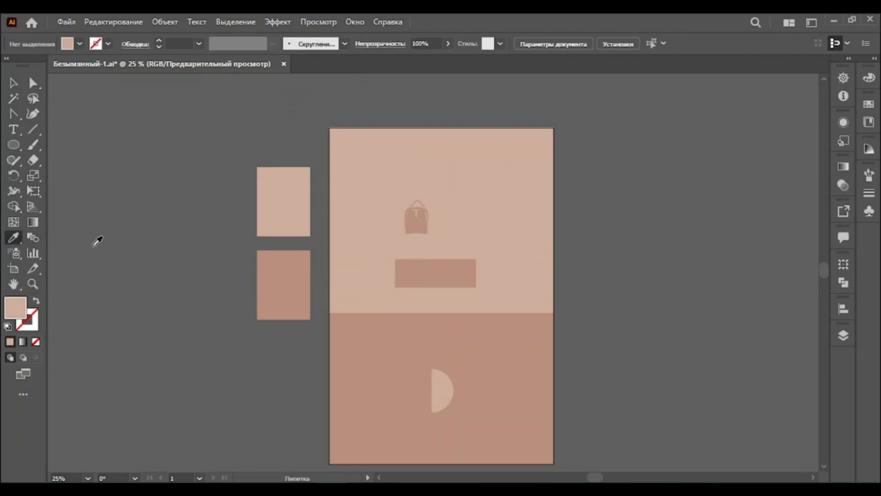
pyautogui.click(291, 269)
pyautogui.click(36, 301)
# Paint a leafy branch beside the artboard with the Paintbrush: a curved stem with many short side strokes
pyautogui.click(32, 284)
pyautogui.click(260, 266)
pyautogui.click(350, 284)
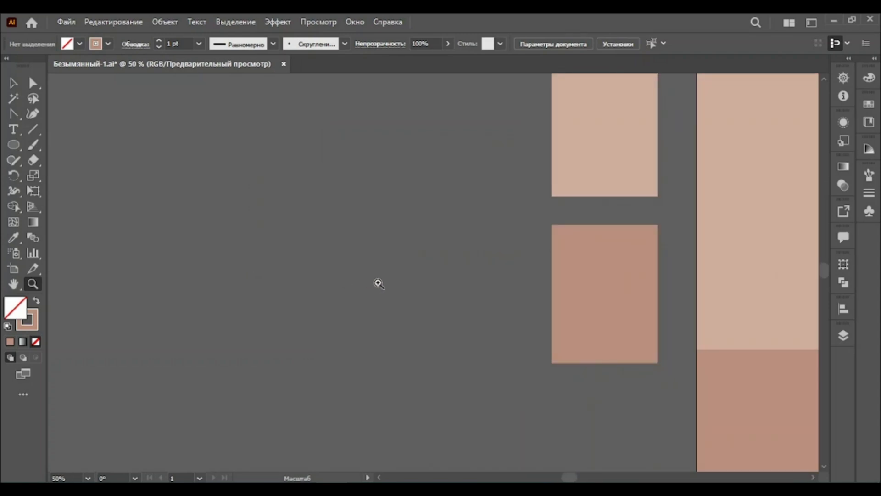
pyautogui.click(378, 281)
pyautogui.click(32, 146)
pyautogui.moveTo(407, 382)
pyautogui.mouseDown()
pyautogui.moveTo(450, 247)
pyautogui.moveTo(519, 155)
pyautogui.moveTo(509, 183)
pyautogui.moveTo(540, 178)
pyautogui.mouseUp()
pyautogui.moveTo(486, 191); pyautogui.dragTo(537, 190)
pyautogui.moveTo(472, 211)
pyautogui.mouseDown()
pyautogui.moveTo(519, 202)
pyautogui.moveTo(472, 214)
pyautogui.moveTo(507, 211)
pyautogui.mouseUp()
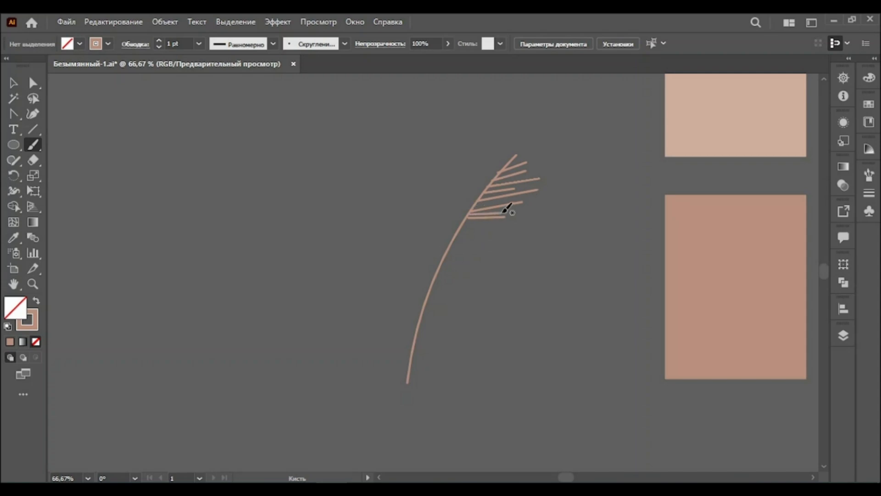
pyautogui.moveTo(461, 228)
pyautogui.mouseDown()
pyautogui.moveTo(509, 220)
pyautogui.moveTo(448, 251)
pyautogui.moveTo(443, 262)
pyautogui.moveTo(482, 277)
pyautogui.mouseUp()
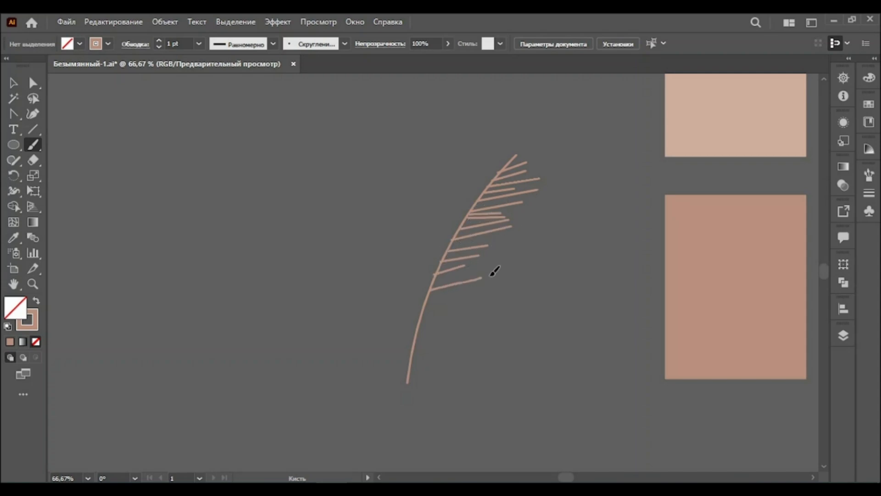
pyautogui.moveTo(426, 311)
pyautogui.mouseDown()
pyautogui.moveTo(457, 303)
pyautogui.moveTo(465, 311)
pyautogui.mouseUp()
pyautogui.moveTo(416, 336)
pyautogui.mouseDown()
pyautogui.moveTo(455, 325)
pyautogui.moveTo(452, 342)
pyautogui.mouseUp()
pyautogui.moveTo(409, 371); pyautogui.dragTo(442, 355)
pyautogui.moveTo(458, 322); pyautogui.dragTo(457, 321)
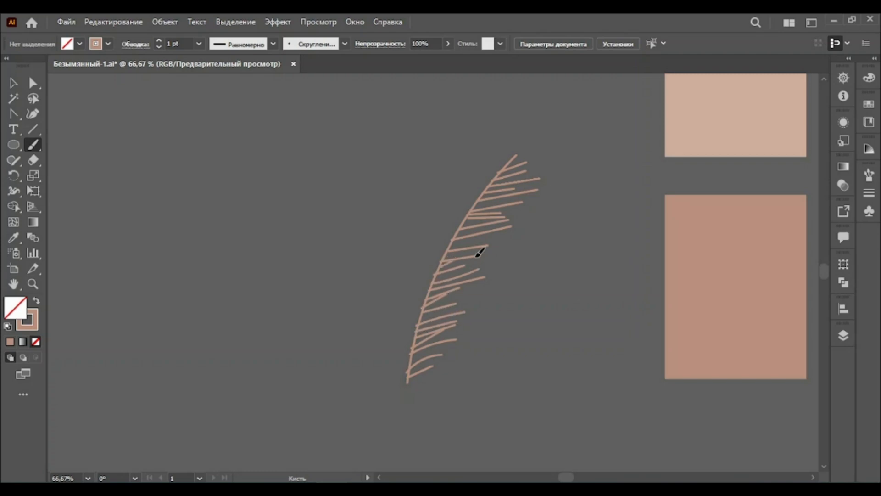
pyautogui.moveTo(452, 243); pyautogui.dragTo(492, 239)
pyautogui.moveTo(502, 131)
pyautogui.mouseDown()
pyautogui.moveTo(489, 189)
pyautogui.moveTo(481, 177)
pyautogui.moveTo(484, 195)
pyautogui.moveTo(474, 174)
pyautogui.moveTo(478, 198)
pyautogui.moveTo(464, 177)
pyautogui.moveTo(471, 210)
pyautogui.mouseUp()
pyautogui.moveTo(439, 175); pyautogui.dragTo(456, 232)
pyautogui.moveTo(439, 199)
pyautogui.mouseDown()
pyautogui.moveTo(450, 237)
pyautogui.moveTo(430, 273)
pyautogui.mouseUp()
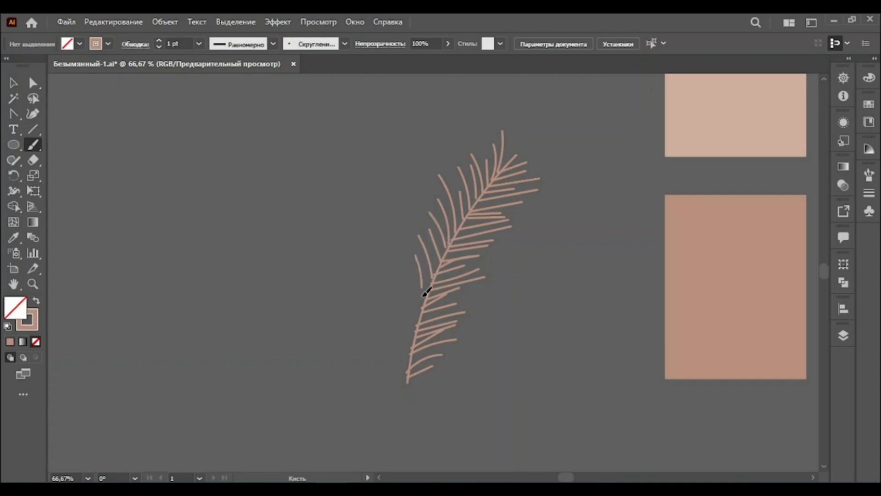
pyautogui.moveTo(403, 278); pyautogui.dragTo(418, 319)
pyautogui.moveTo(397, 288); pyautogui.dragTo(412, 341)
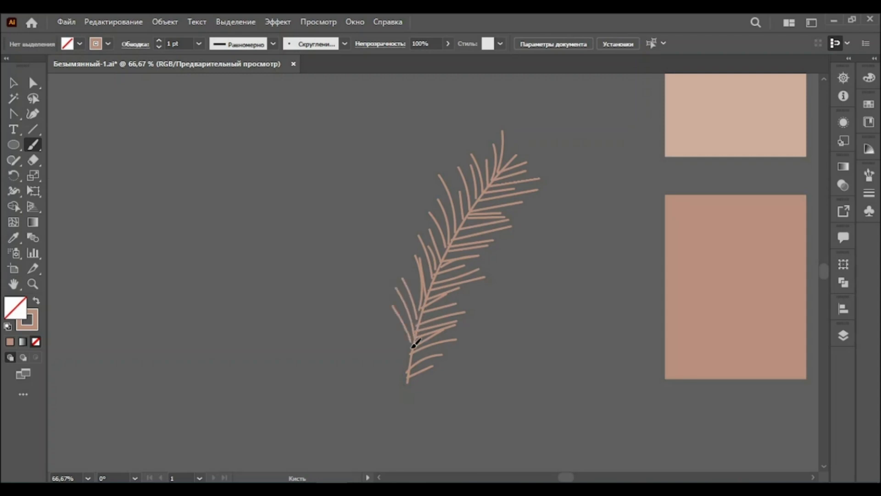
pyautogui.moveTo(417, 274)
pyautogui.mouseDown()
pyautogui.moveTo(421, 316)
pyautogui.moveTo(391, 328)
pyautogui.moveTo(408, 367)
pyautogui.mouseUp()
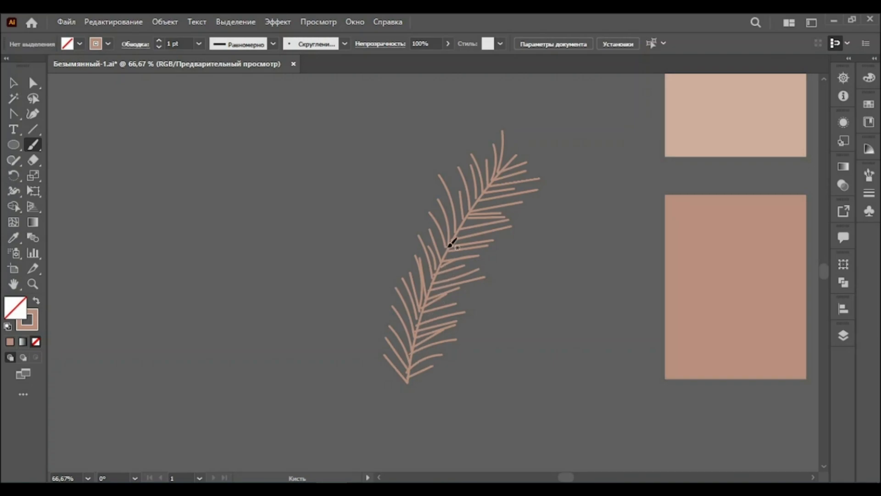
# Select the whole branch and give its strokes a 7 pt weight with a tapered width profile
pyautogui.click(36, 283)
pyautogui.keyDown('alt'); pyautogui.click(486, 276); pyautogui.keyUp('alt')
pyautogui.keyDown('alt'); pyautogui.click(489, 288); pyautogui.keyUp('alt')
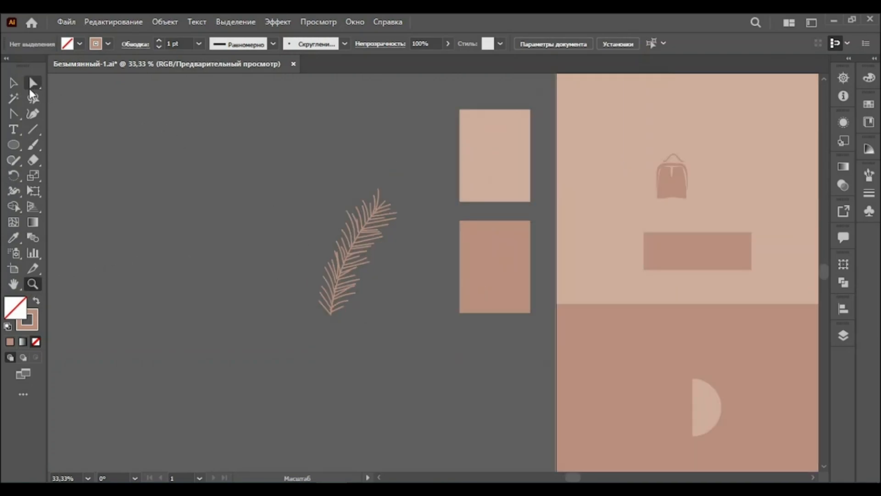
pyautogui.press('v')
pyautogui.moveTo(406, 371); pyautogui.dragTo(313, 146)
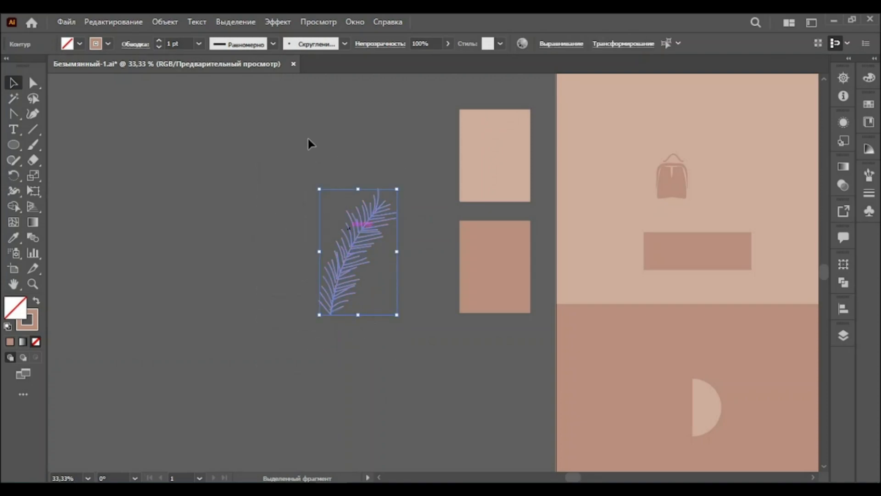
pyautogui.click(296, 48)
pyautogui.click(301, 94)
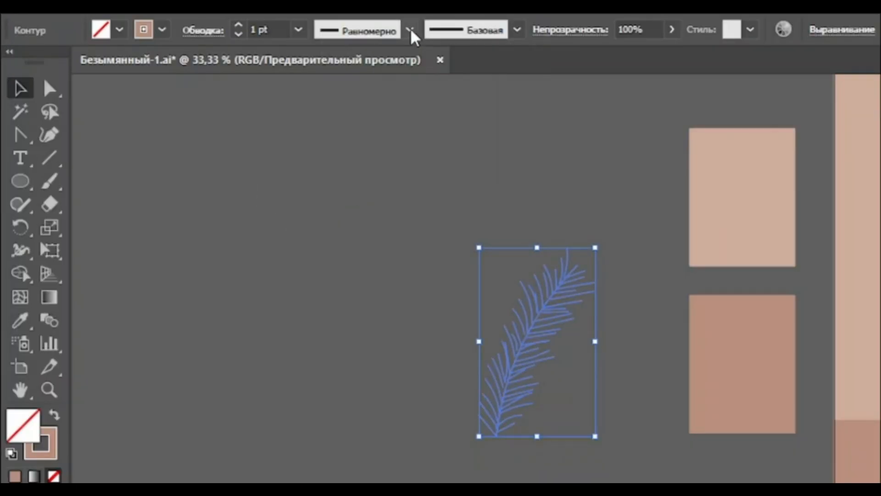
pyautogui.click(274, 44)
pyautogui.click(393, 87)
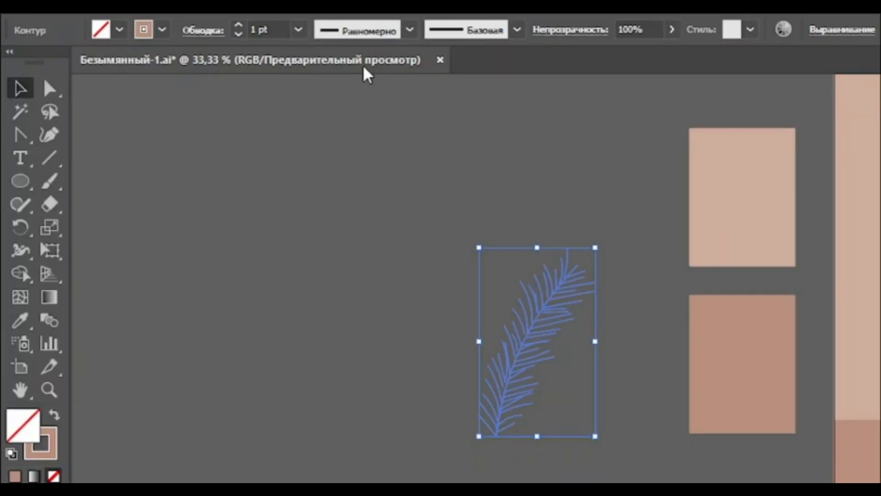
pyautogui.click(298, 30)
pyautogui.click(316, 241)
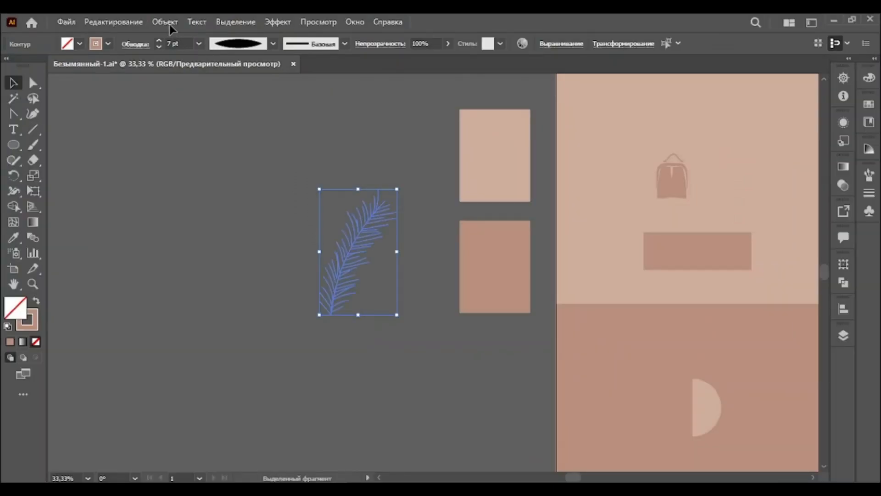
# Expand the branch's appearance and unite all its pieces into one shape with Pathfinder
pyautogui.click(166, 22)
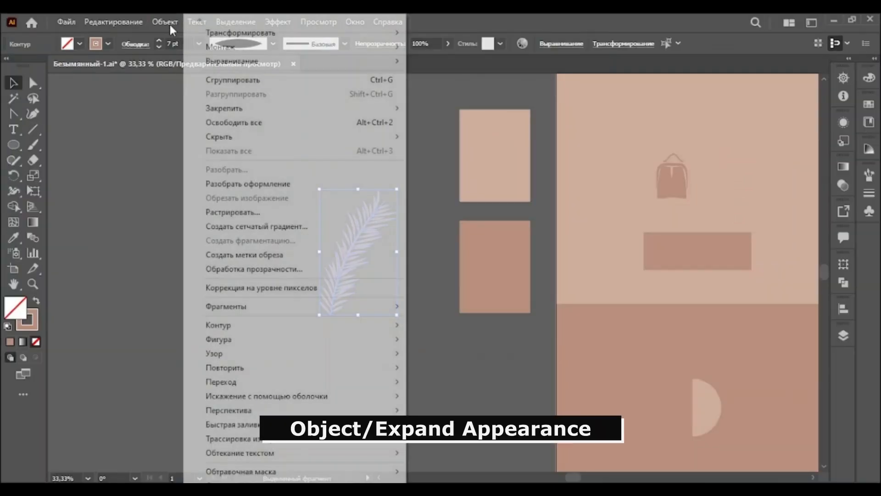
pyautogui.click(285, 184)
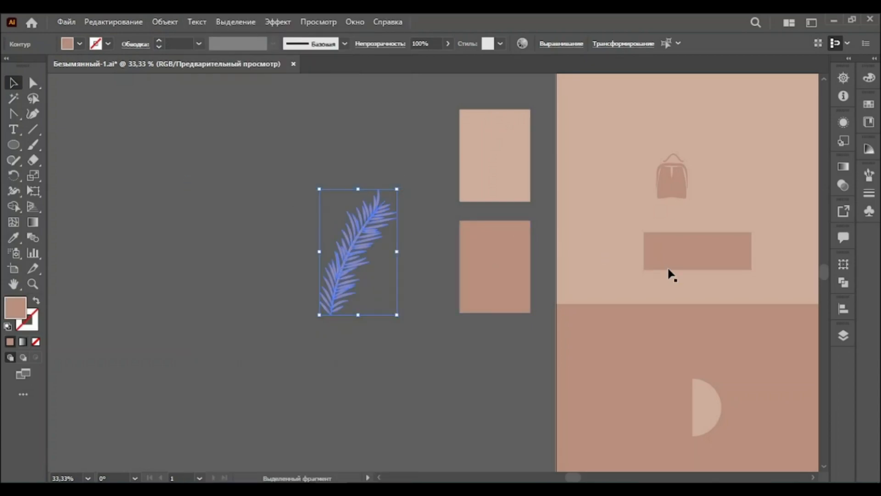
pyautogui.click(843, 285)
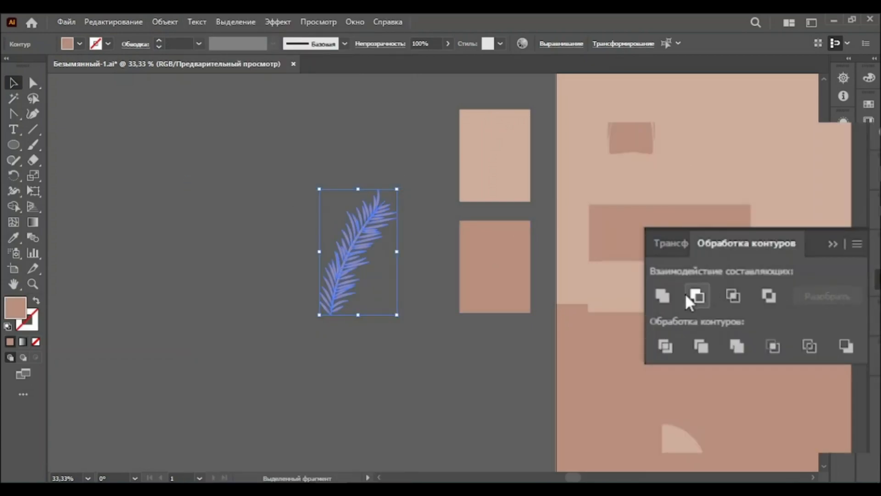
pyautogui.click(663, 295)
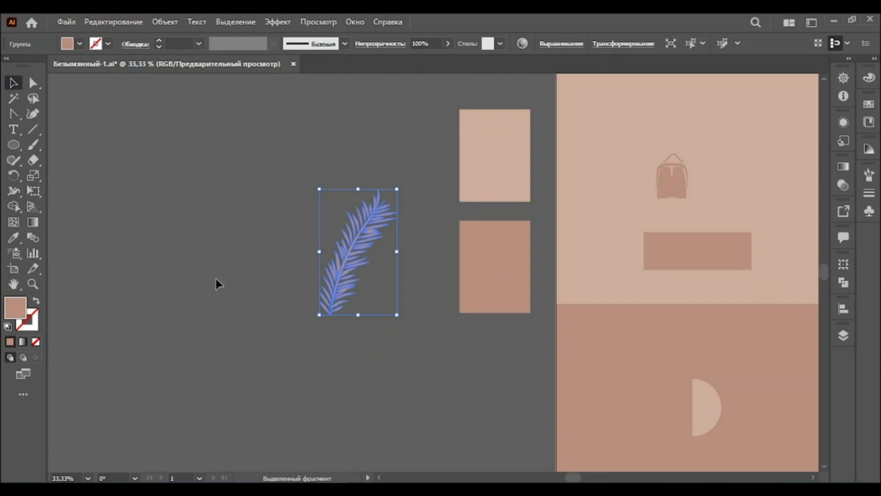
# Move the branch onto the upper-left area of the artboard's light background
pyautogui.click(33, 284)
pyautogui.keyDown('alt'); pyautogui.click(607, 296); pyautogui.keyUp('alt')
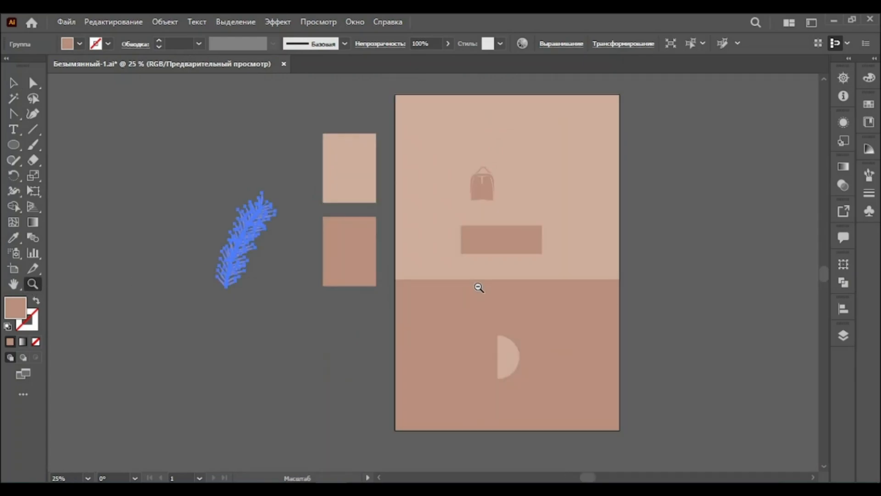
pyautogui.keyDown('alt'); pyautogui.click(478, 287); pyautogui.keyUp('alt')
pyautogui.click(14, 83)
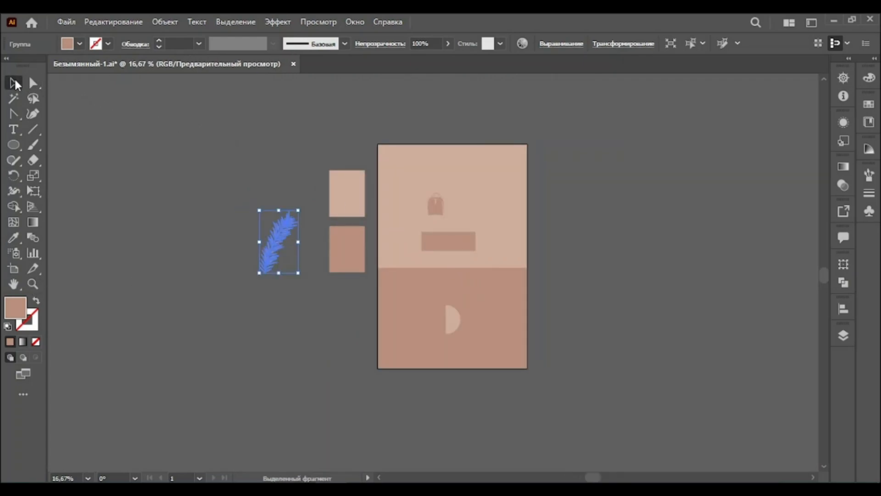
pyautogui.moveTo(453, 213); pyautogui.dragTo(481, 202)
pyautogui.moveTo(451, 244); pyautogui.dragTo(489, 248)
pyautogui.moveTo(285, 238); pyautogui.dragTo(404, 209)
# Set the branch's blending mode to Multiply in the Transparency panel
pyautogui.click(841, 186)
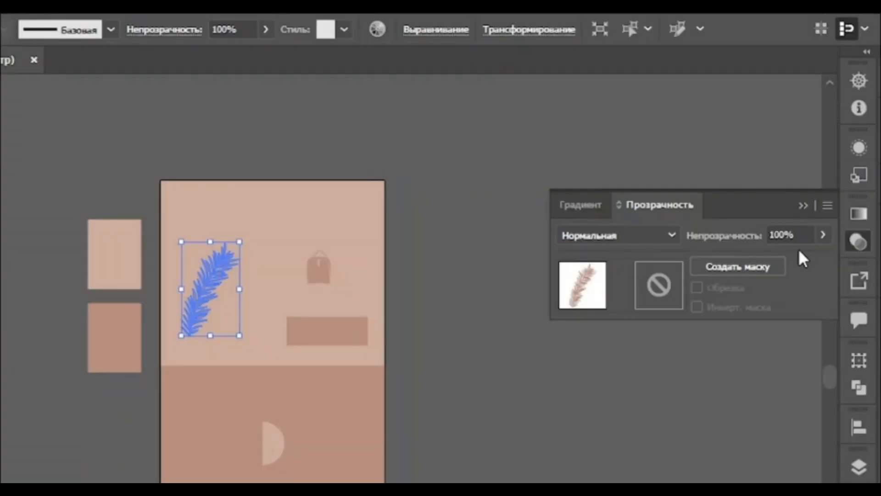
pyautogui.click(715, 180)
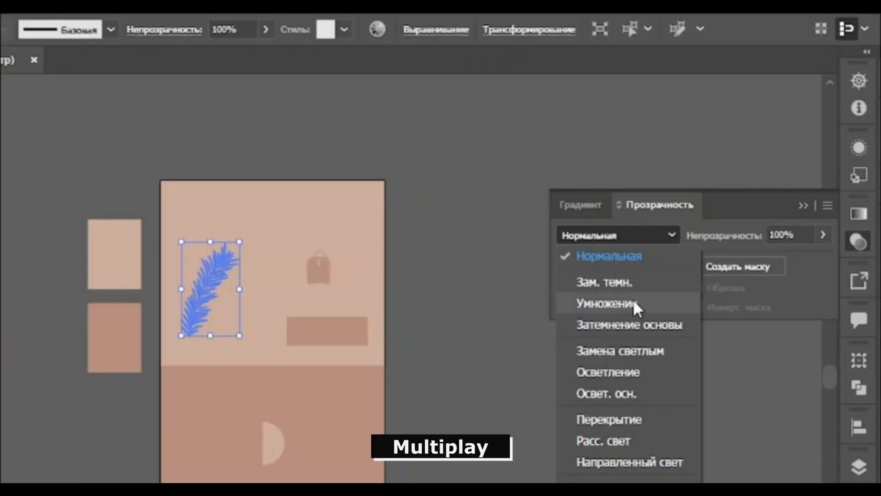
pyautogui.click(633, 303)
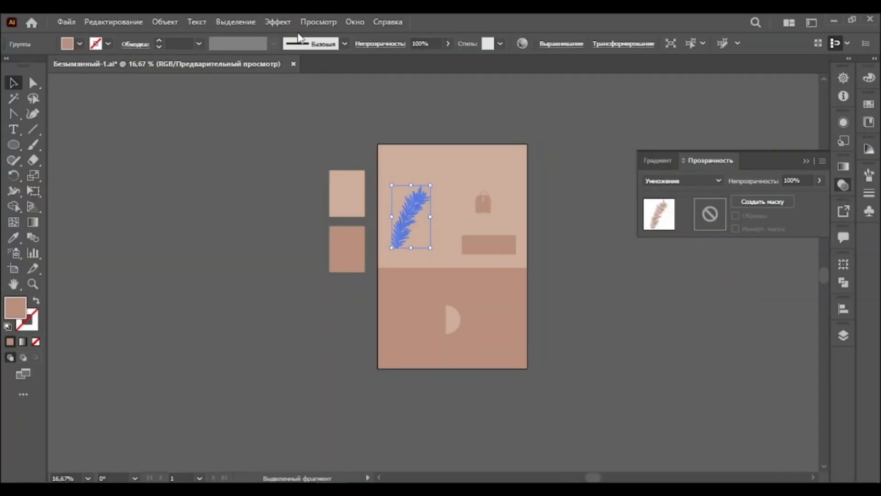
# Apply a vertical Arc warp with 20% bend to the branch and expand its appearance
pyautogui.click(277, 21)
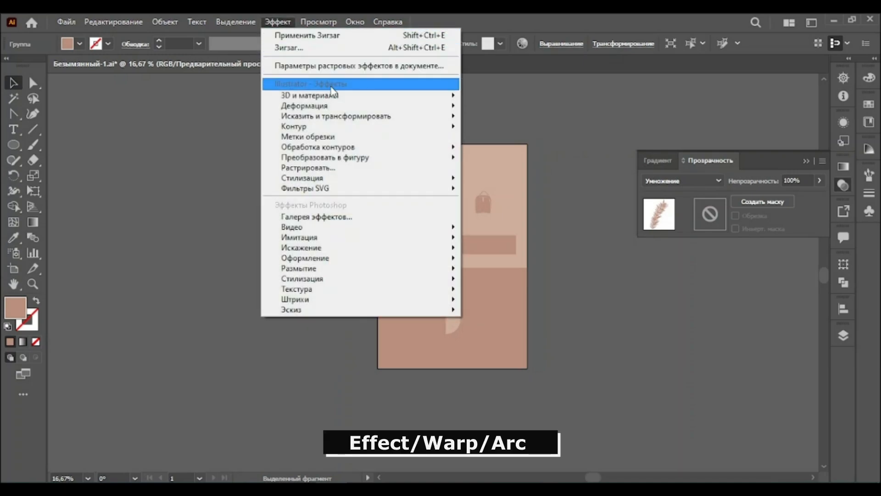
pyautogui.moveTo(440, 105)
pyautogui.click(478, 110)
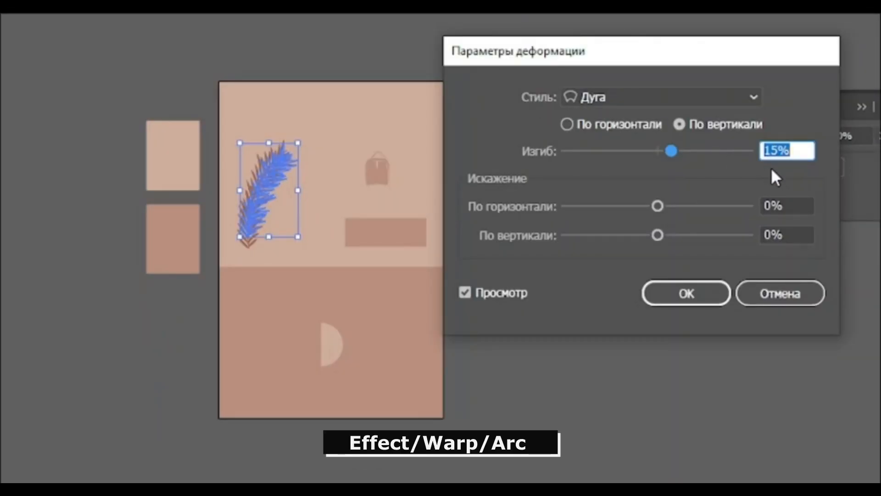
pyautogui.write('20')
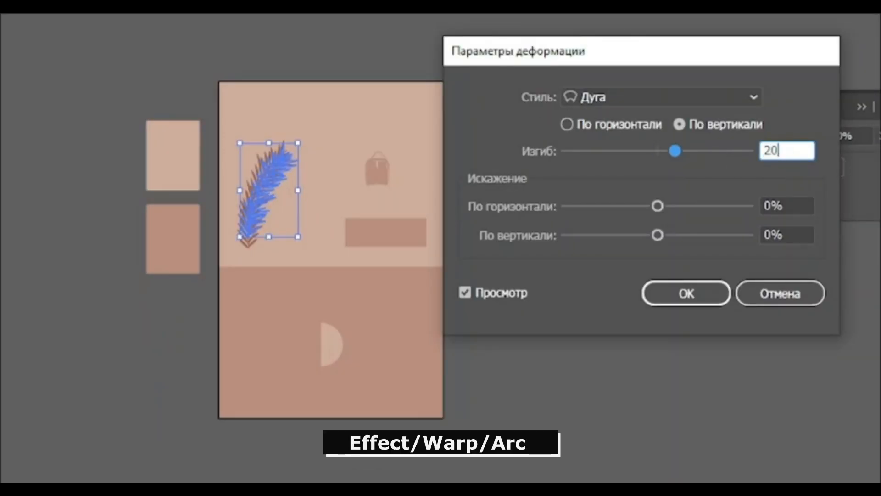
pyautogui.click(688, 297)
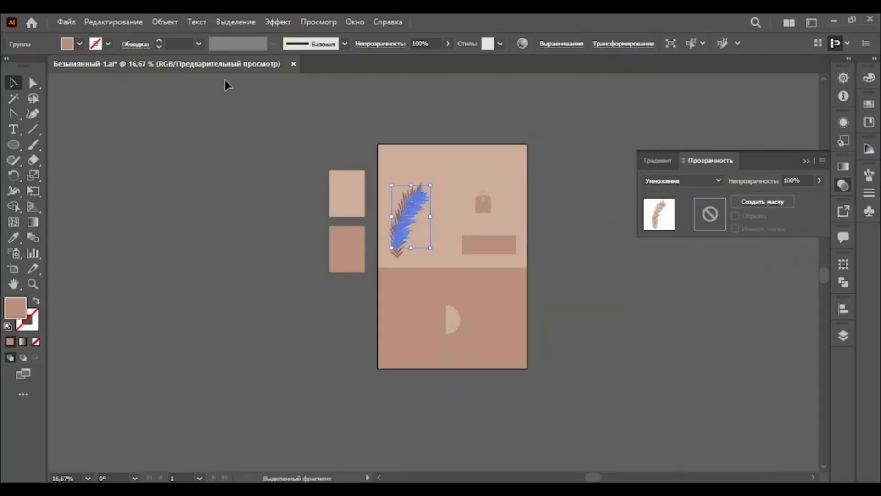
pyautogui.click(166, 22)
pyautogui.click(227, 184)
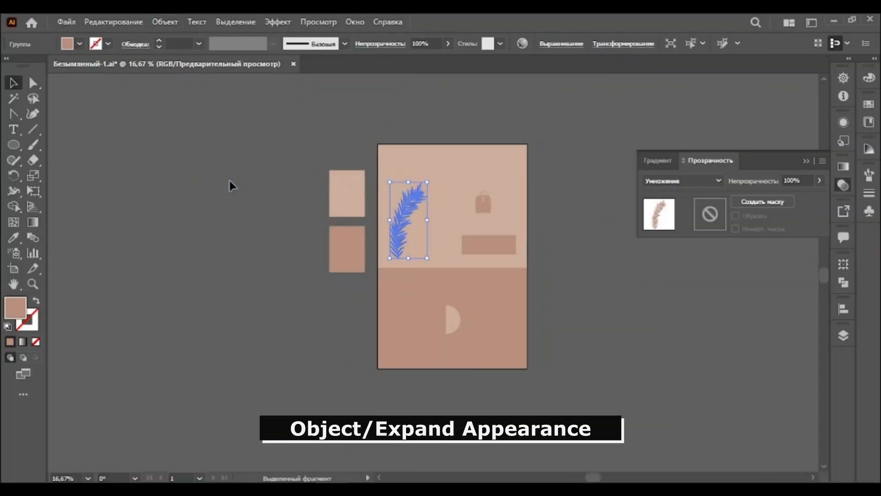
# Apply a Gaussian Blur effect to the branch
pyautogui.click(278, 22)
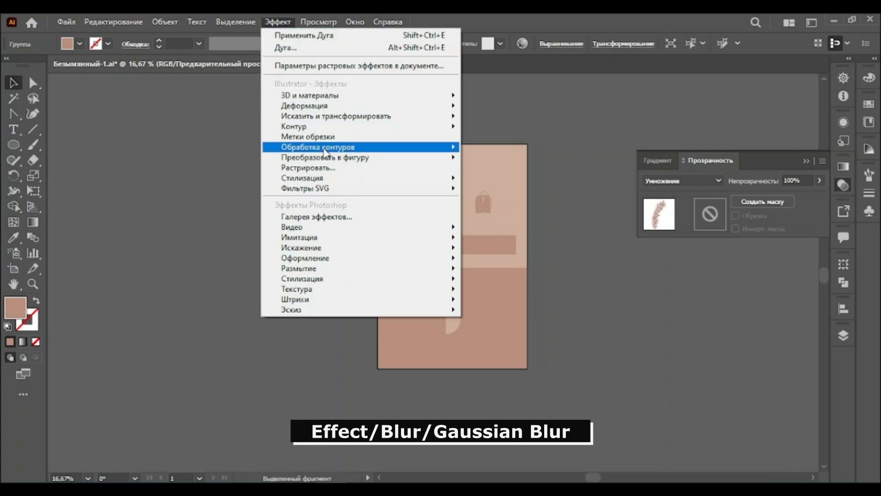
pyautogui.moveTo(410, 270)
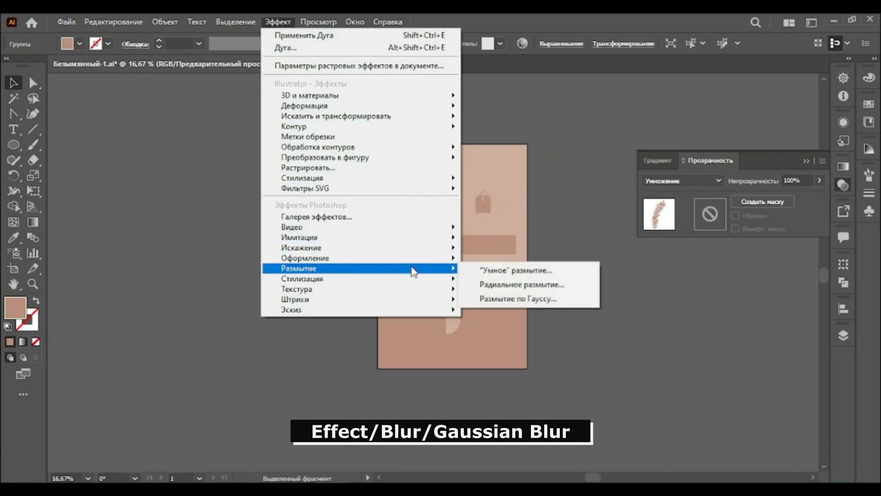
pyautogui.click(493, 298)
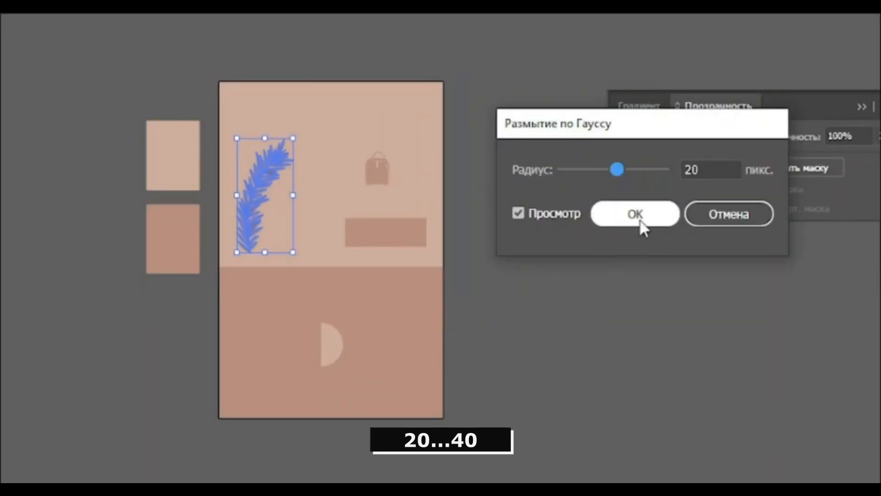
pyautogui.click(656, 232)
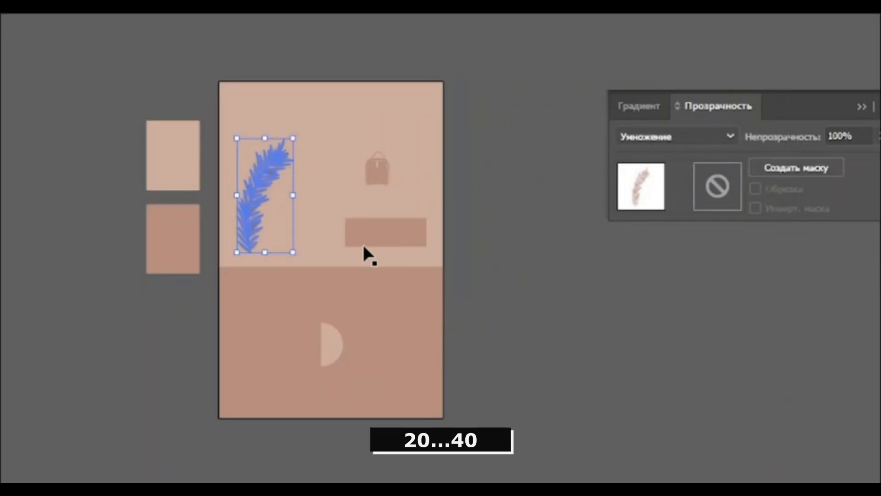
# Enlarge and tilt the branch diagonally across the upper-left of the artboard and set its opacity to 50%
pyautogui.click(33, 284)
pyautogui.click(445, 243)
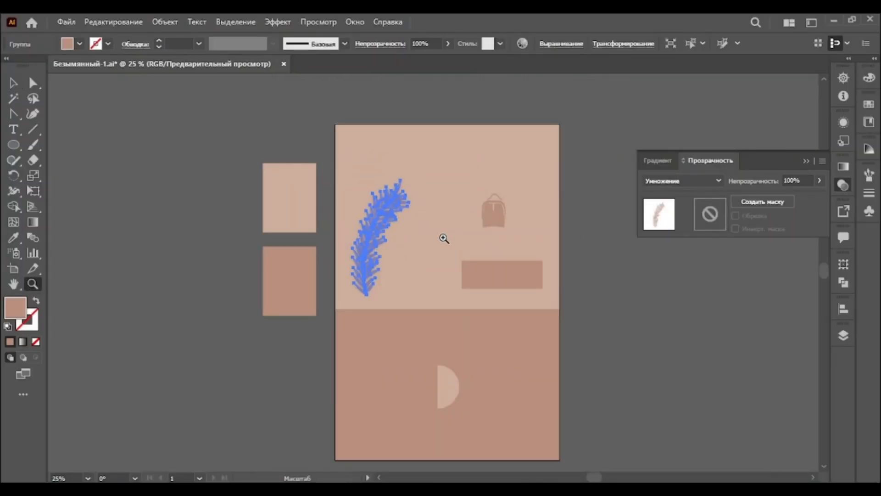
pyautogui.click(12, 83)
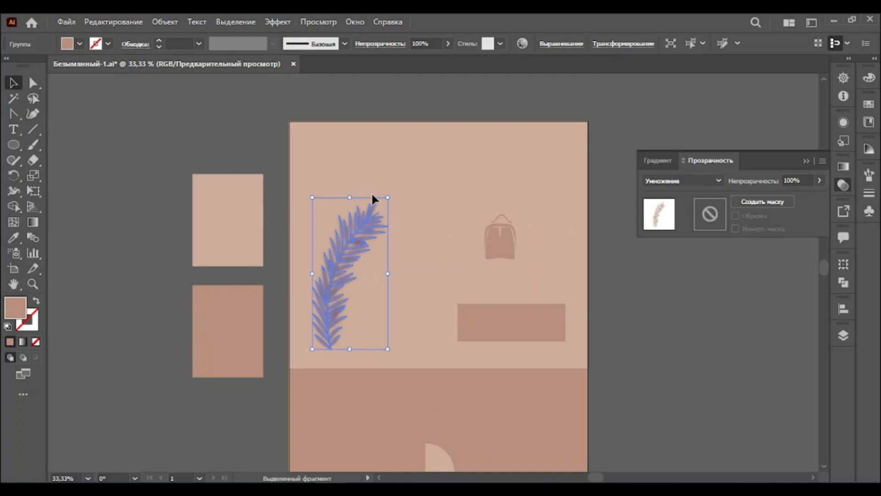
pyautogui.moveTo(388, 198); pyautogui.dragTo(464, 149)
pyautogui.moveTo(396, 181); pyautogui.dragTo(375, 191)
pyautogui.moveTo(407, 165); pyautogui.dragTo(469, 152)
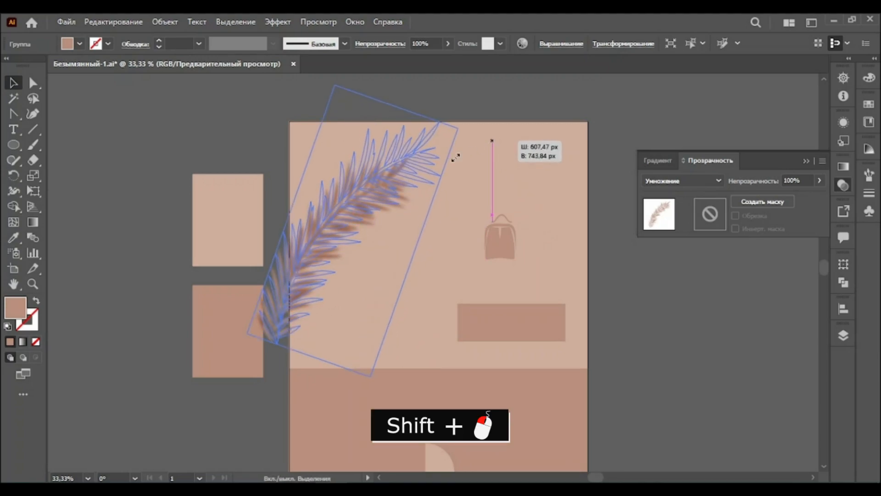
pyautogui.moveTo(403, 165); pyautogui.dragTo(399, 183)
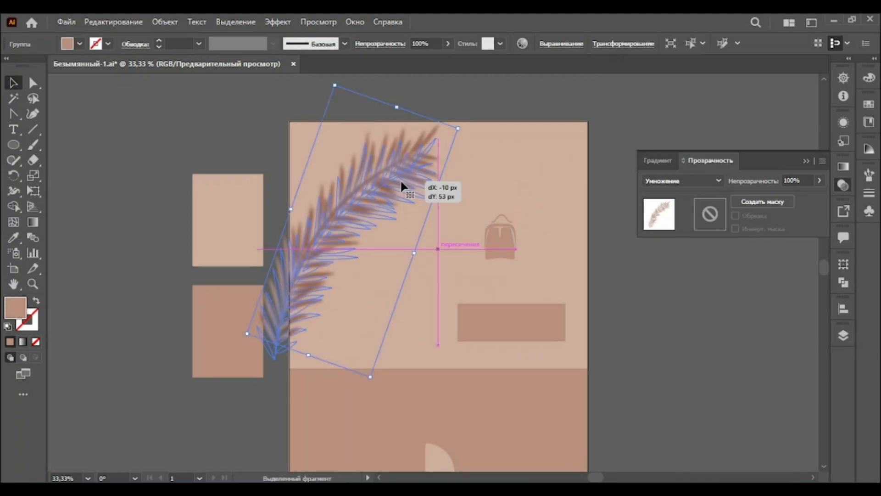
pyautogui.click(793, 180)
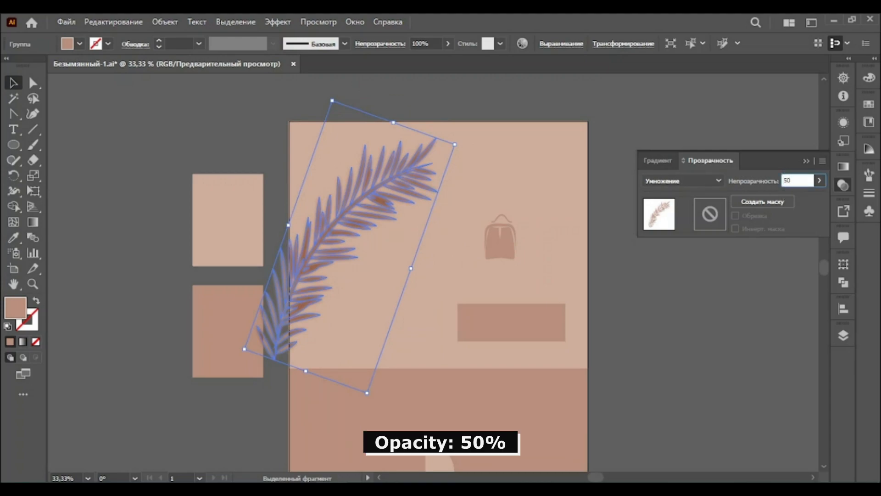
# Rescale, rotate and reposition the blurred branch so it runs along the artboard's upper-left edge
pyautogui.press('Return')
pyautogui.moveTo(332, 221); pyautogui.dragTo(332, 294)
pyautogui.moveTo(444, 218); pyautogui.dragTo(377, 276)
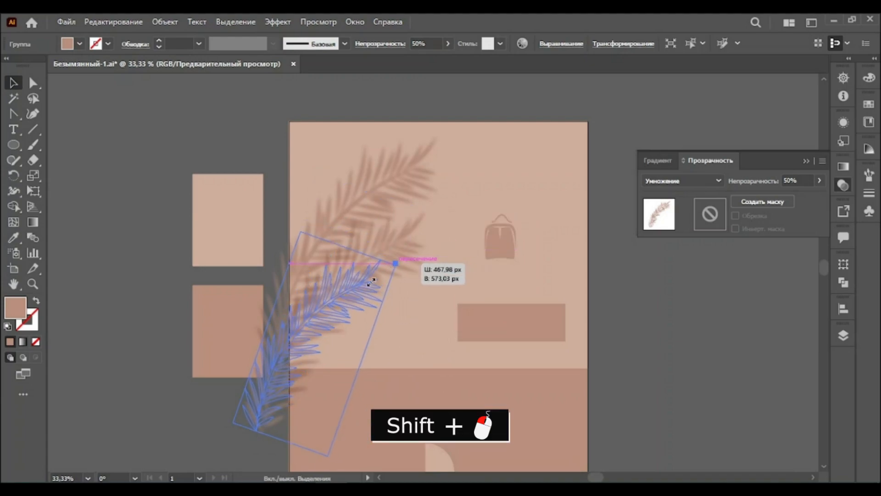
pyautogui.moveTo(328, 304); pyautogui.dragTo(348, 276)
pyautogui.moveTo(404, 263); pyautogui.dragTo(426, 250)
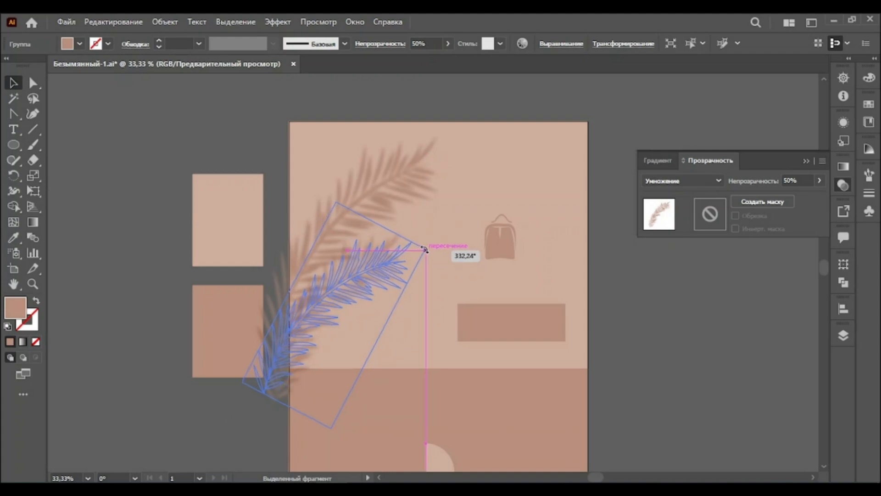
pyautogui.moveTo(370, 281); pyautogui.dragTo(394, 201)
pyautogui.moveTo(445, 137); pyautogui.dragTo(447, 133)
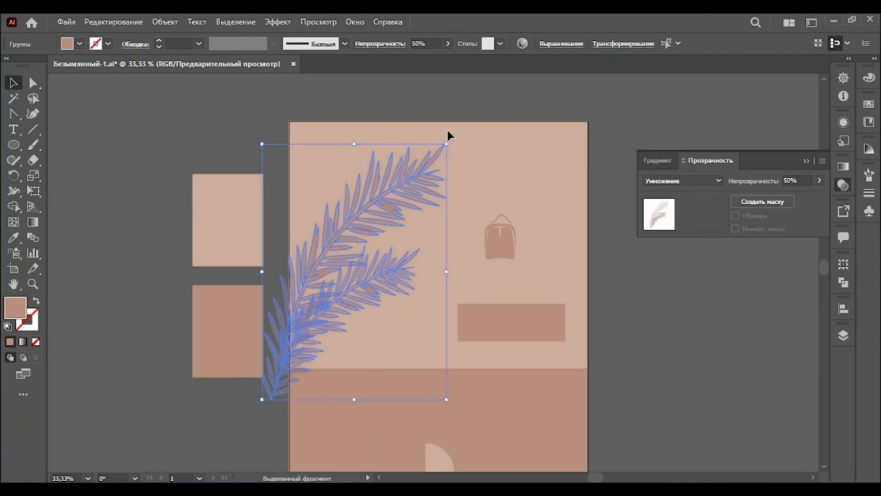
pyautogui.click(458, 111)
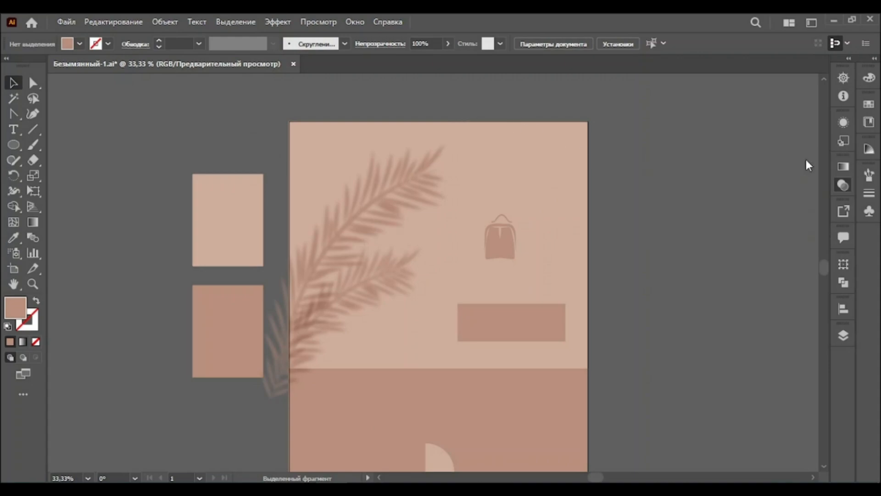
# Open the 3D and Materials panel, zoom in on the backpack, and apply Inflate to it with 90 px depth
pyautogui.click(806, 161)
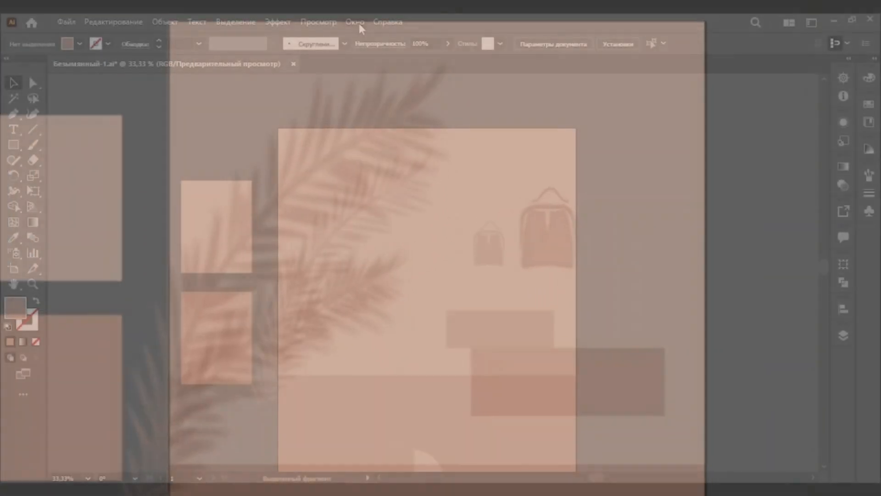
pyautogui.click(354, 22)
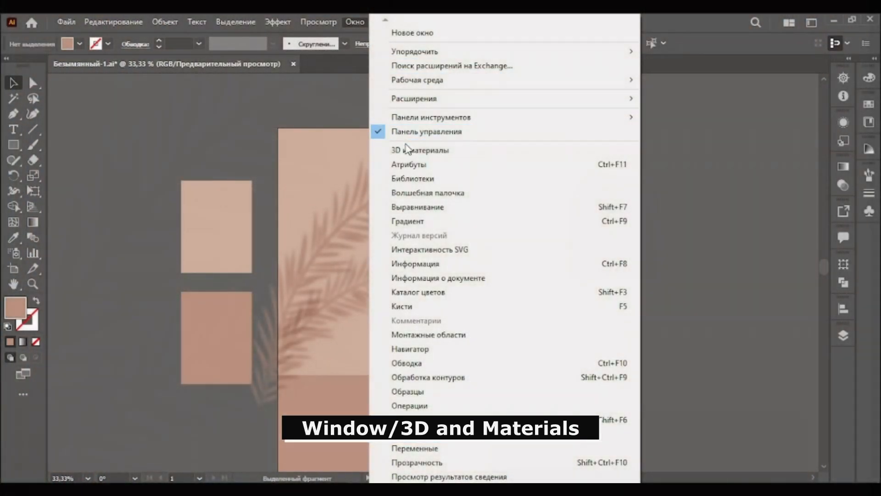
pyautogui.click(406, 147)
pyautogui.click(140, 254)
pyautogui.click(33, 284)
pyautogui.click(474, 254)
pyautogui.click(454, 257)
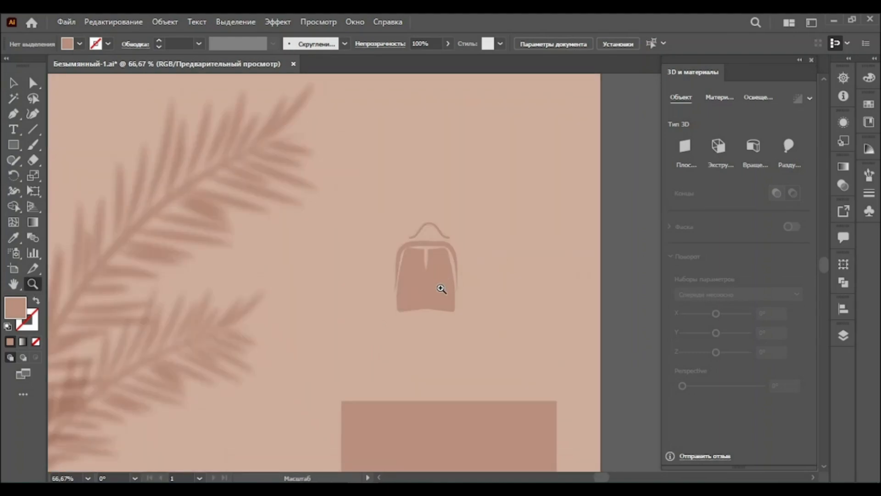
pyautogui.click(442, 287)
pyautogui.click(13, 82)
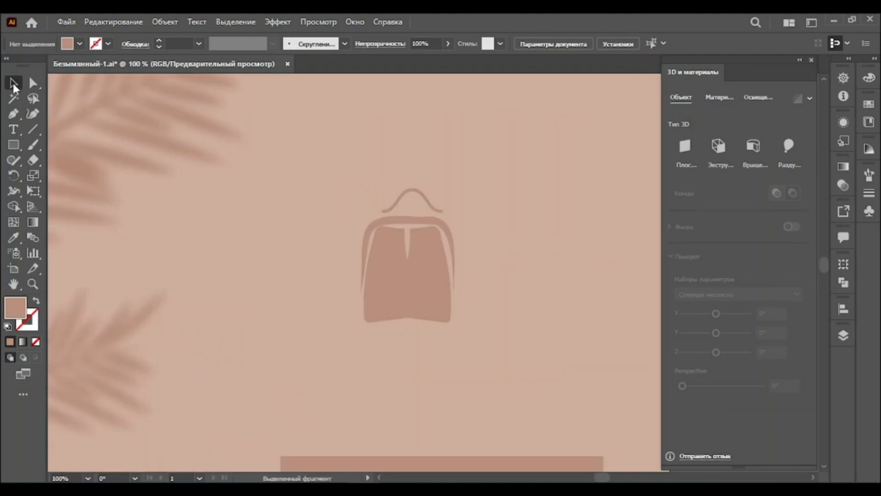
pyautogui.click(401, 280)
pyautogui.click(402, 281)
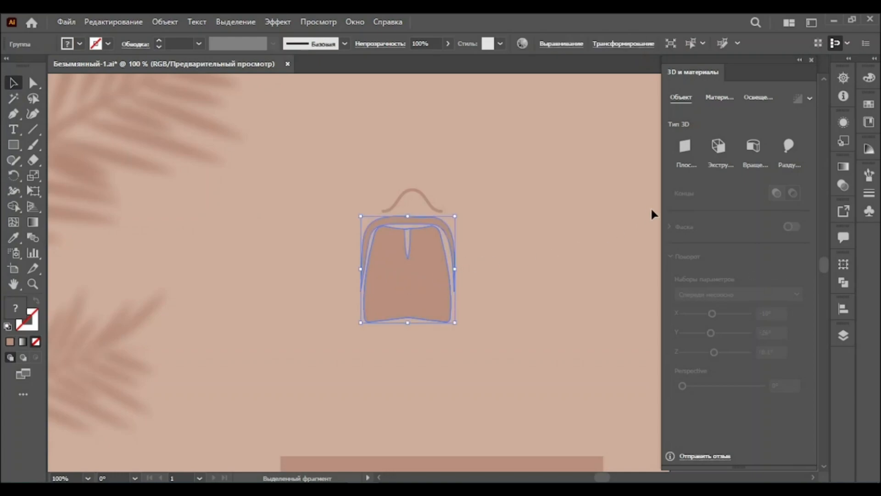
pyautogui.click(790, 146)
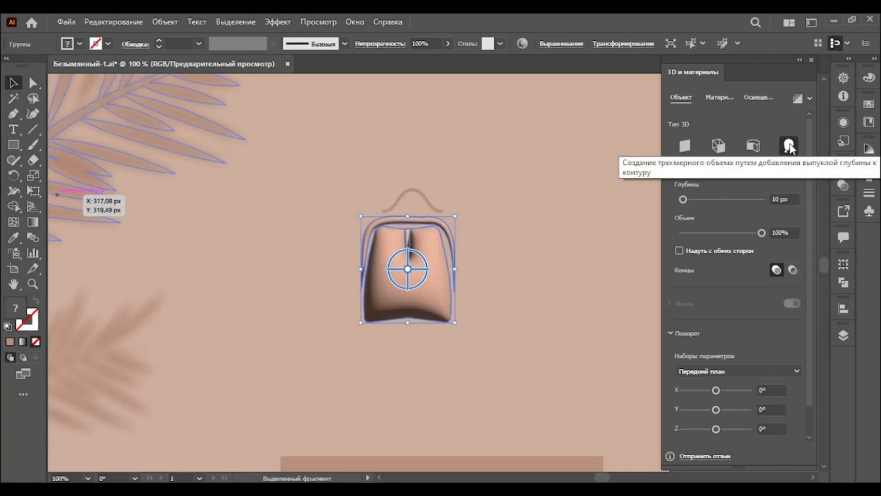
pyautogui.click(781, 196)
pyautogui.write('90')
pyautogui.press('Return')
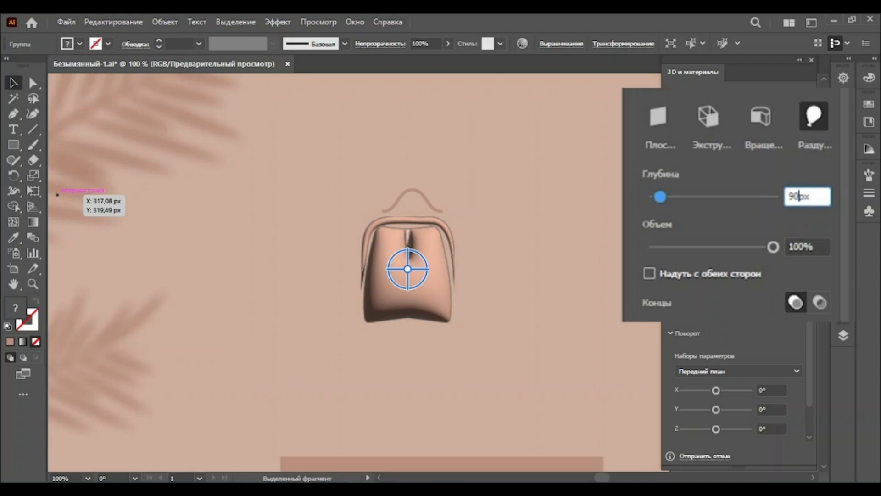
# Set the backpack's inflate volume to 50% and enable inflating on both sides
pyautogui.click(795, 247)
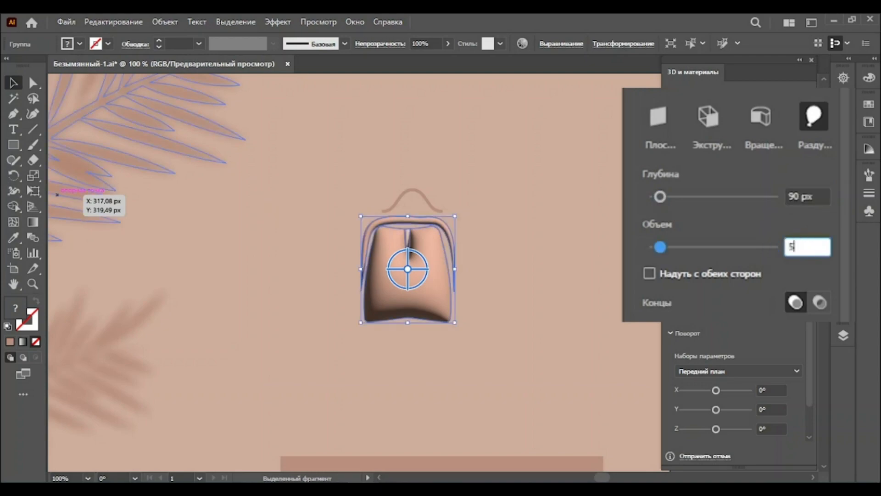
pyautogui.write('50')
pyautogui.press('Return')
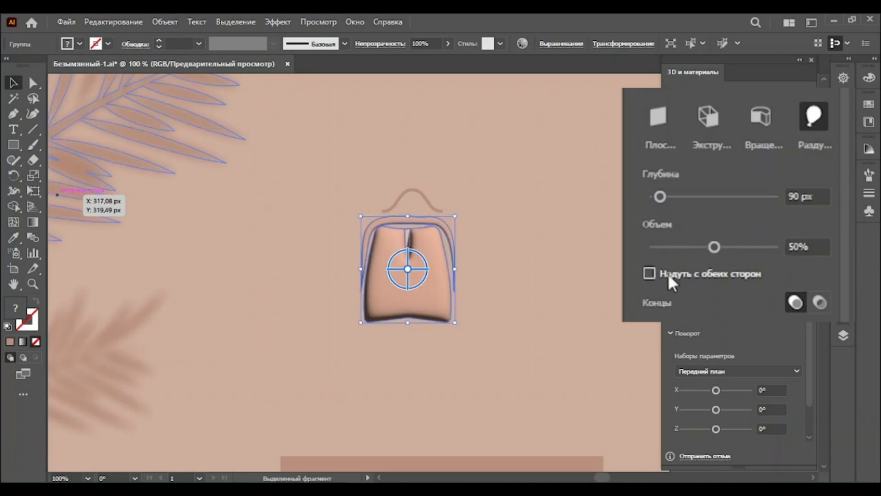
pyautogui.click(648, 273)
# Rotate the 3D backpack to X 161°, Y 110° and Z -162°
pyautogui.click(773, 387)
pyautogui.write('161')
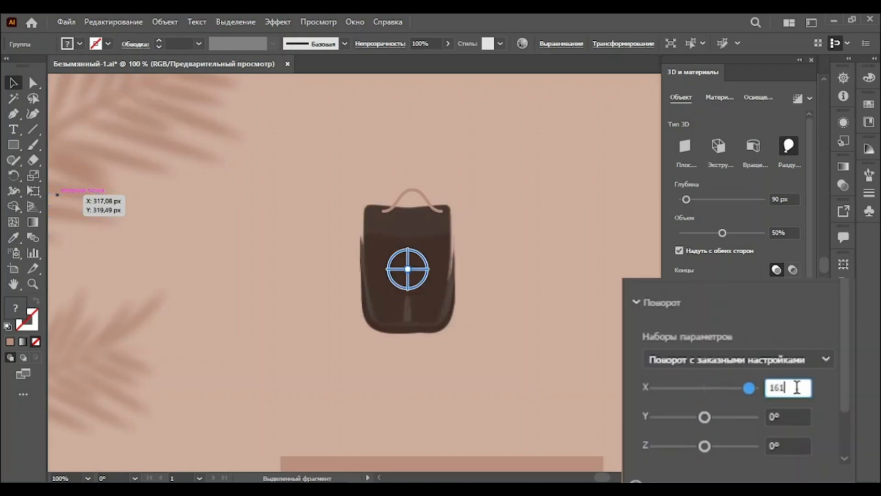
pyautogui.press('Return')
pyautogui.click(804, 422)
pyautogui.write('110')
pyautogui.press('Return')
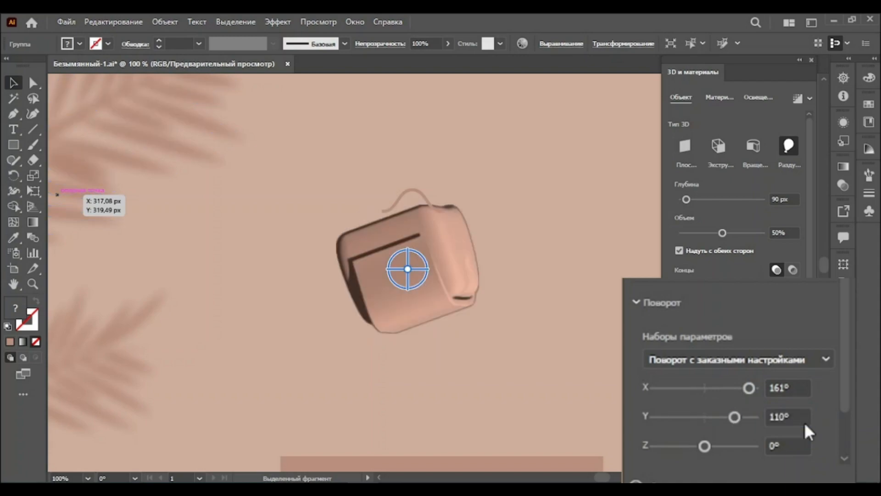
pyautogui.click(776, 442)
pyautogui.write('-16')
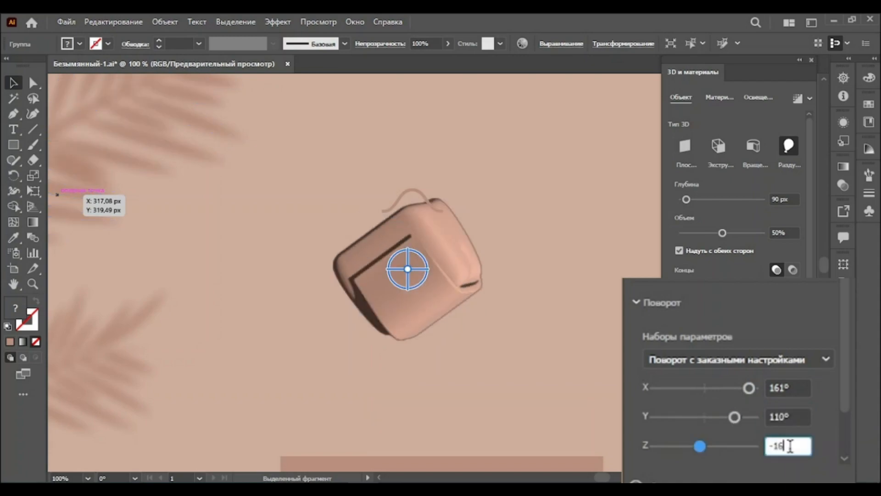
pyautogui.write('2')
pyautogui.press('Return')
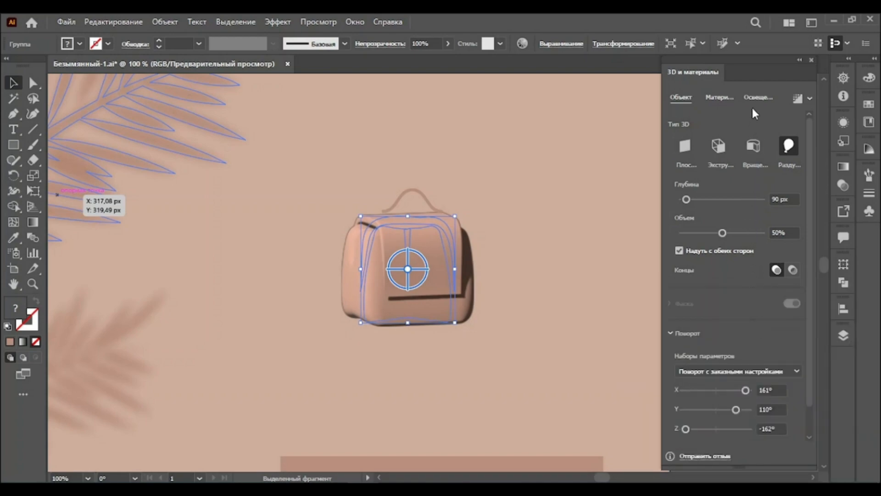
# Set the backpack's light rotation to 140° and light height to 55°
pyautogui.click(757, 98)
pyautogui.click(774, 250)
pyautogui.write('140')
pyautogui.press('Return')
pyautogui.click(774, 290)
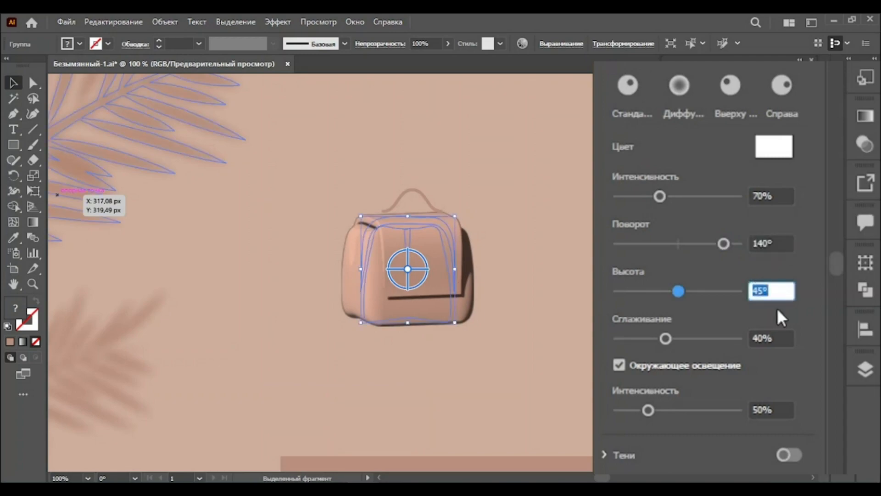
pyautogui.write('55')
pyautogui.press('Return')
# Set the light softening to 70% and the ambient light intensity to 60%
pyautogui.click(762, 337)
pyautogui.write('70')
pyautogui.press('Return')
pyautogui.click(771, 409)
pyautogui.write('60')
pyautogui.press('Return')
# Turn on shadows positioned below the object with shadow bounds of 400%
pyautogui.click(794, 392)
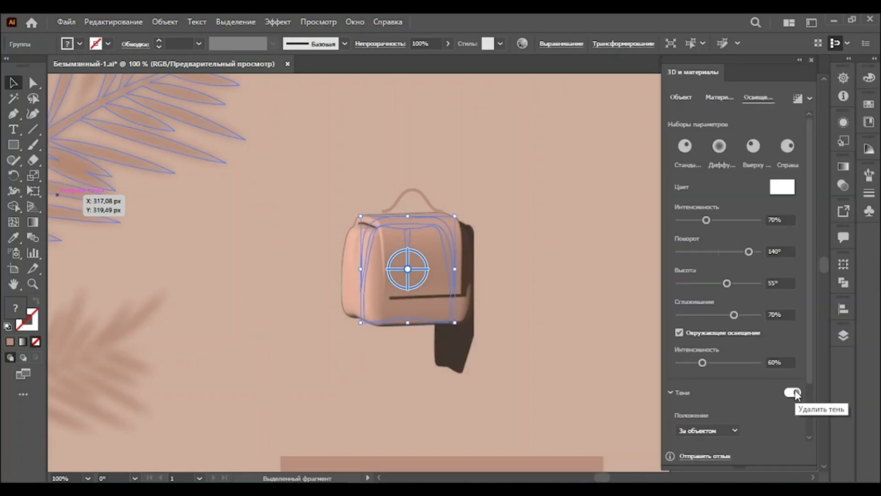
pyautogui.moveTo(811, 368); pyautogui.dragTo(811, 435)
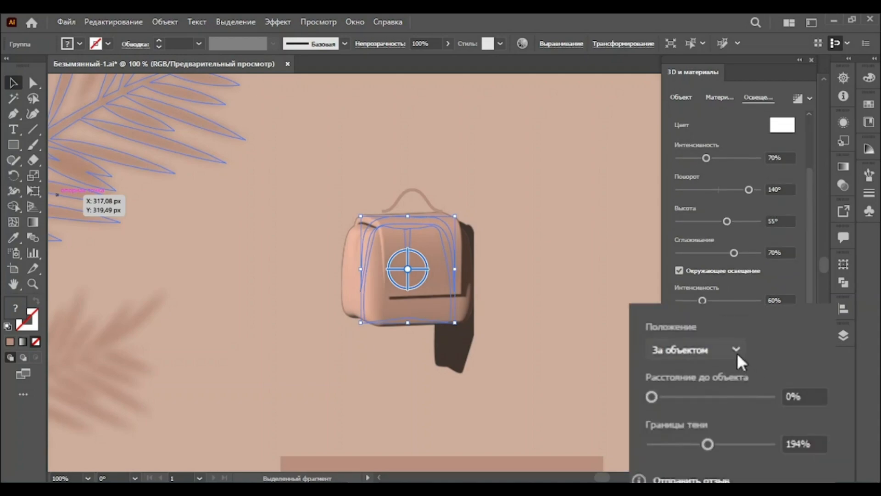
pyautogui.click(737, 352)
pyautogui.click(721, 391)
pyautogui.click(804, 444)
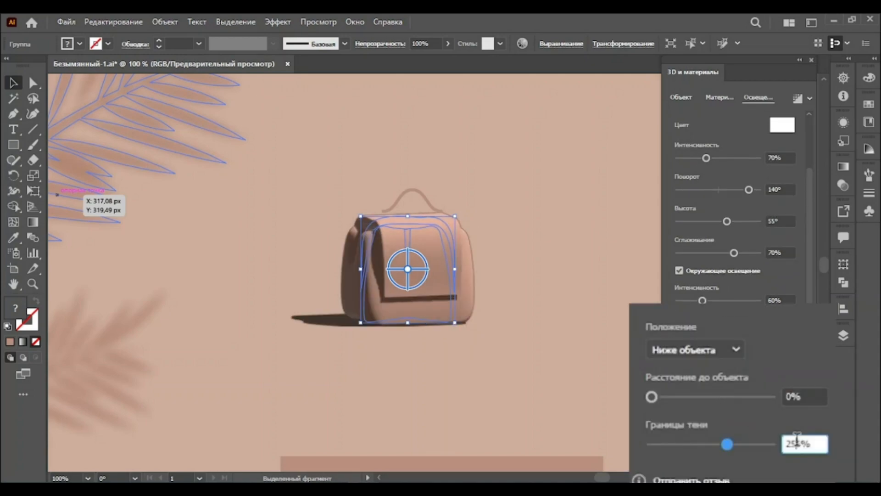
pyautogui.write('400')
pyautogui.press('Return')
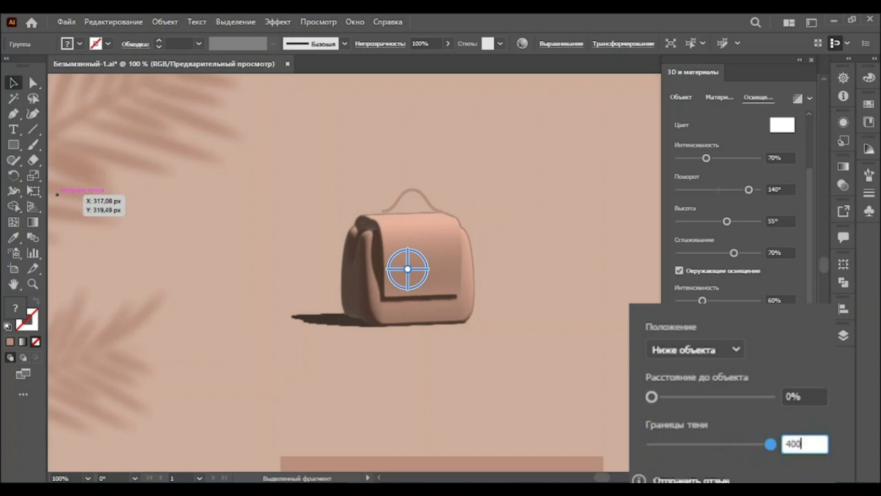
# Enable ray tracing with High quality and render the backpack
pyautogui.click(810, 100)
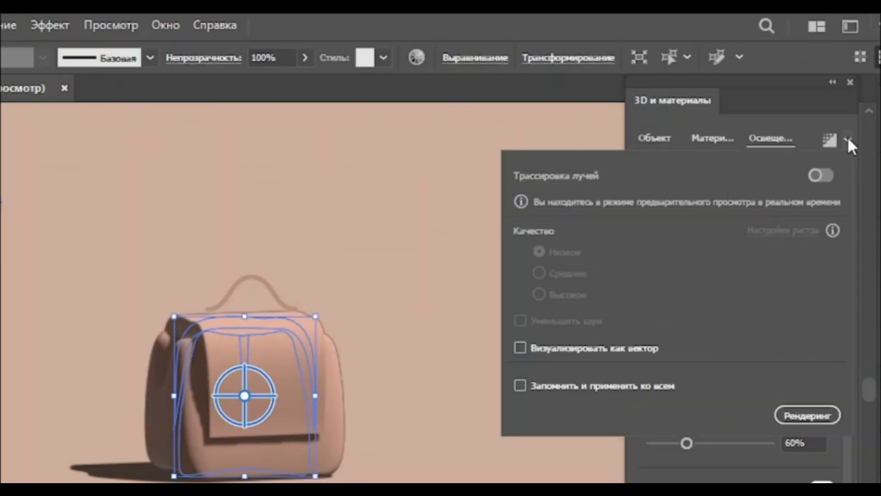
pyautogui.click(796, 122)
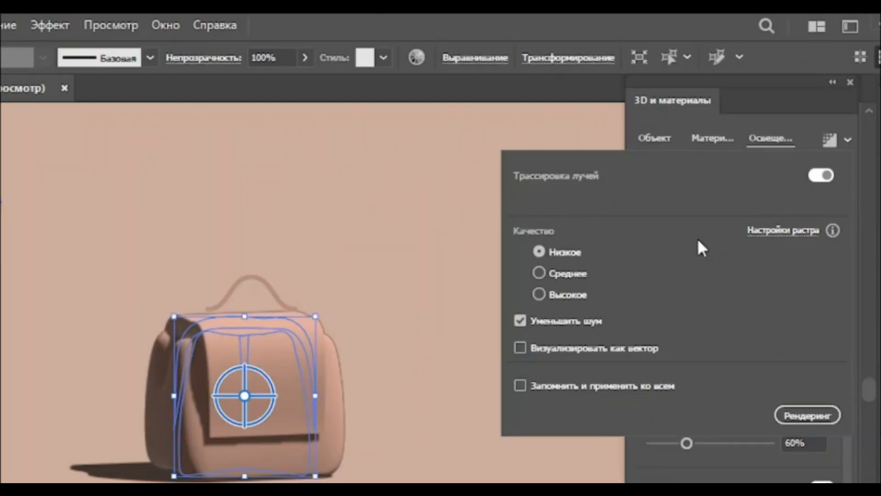
pyautogui.click(542, 295)
pyautogui.click(807, 414)
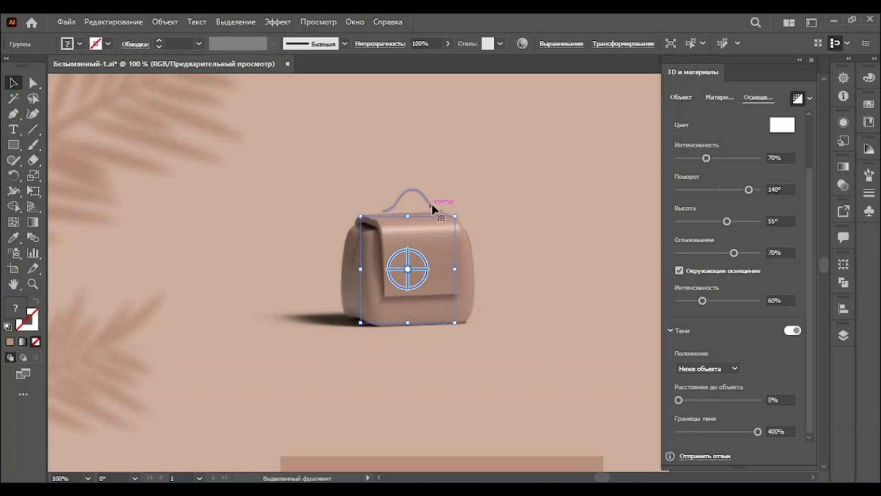
# Select the backpack handle and apply Inflate with 40 px depth and 10% volume
pyautogui.click(431, 202)
pyautogui.click(685, 100)
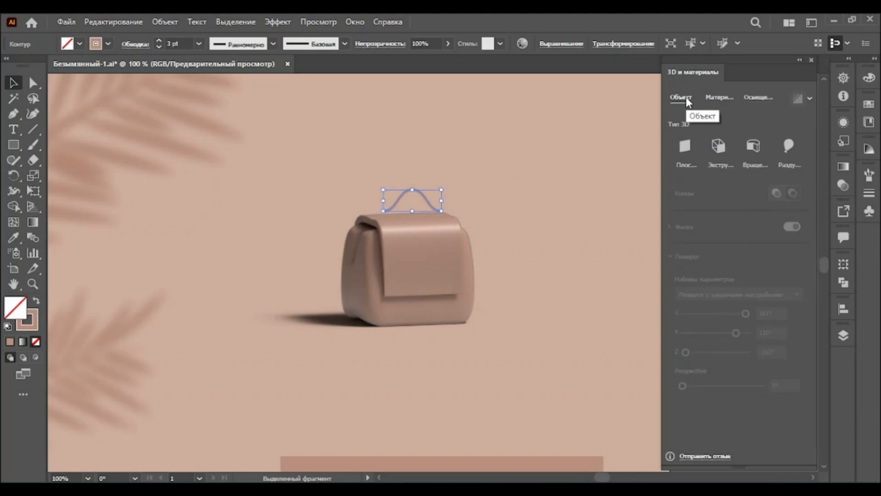
pyautogui.click(787, 146)
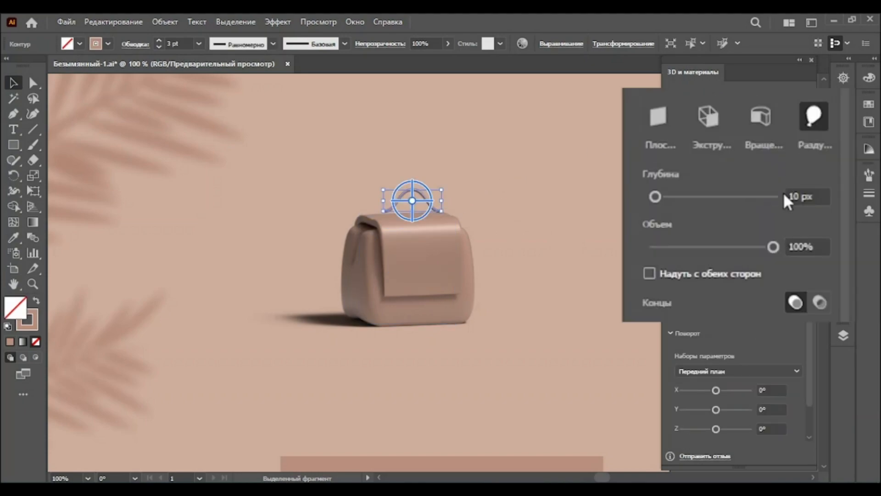
pyautogui.doubleClick(775, 199)
pyautogui.write('40')
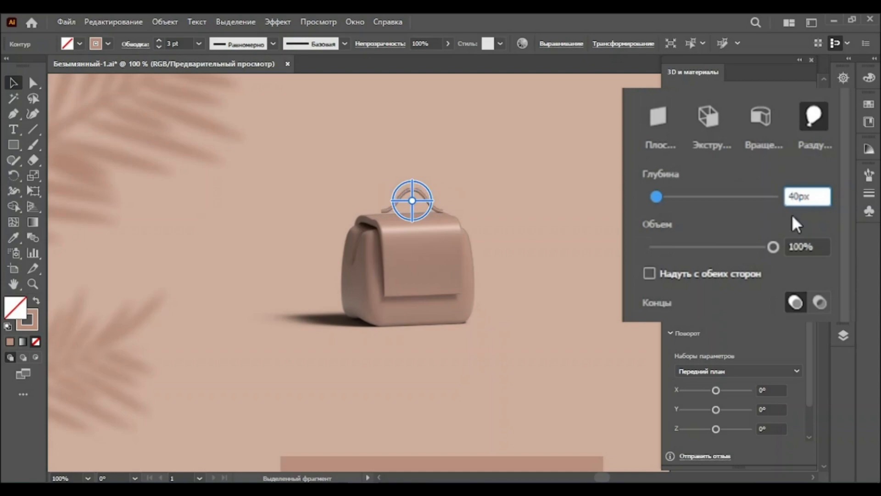
pyautogui.press('Return')
pyautogui.click(793, 239)
pyautogui.write('10')
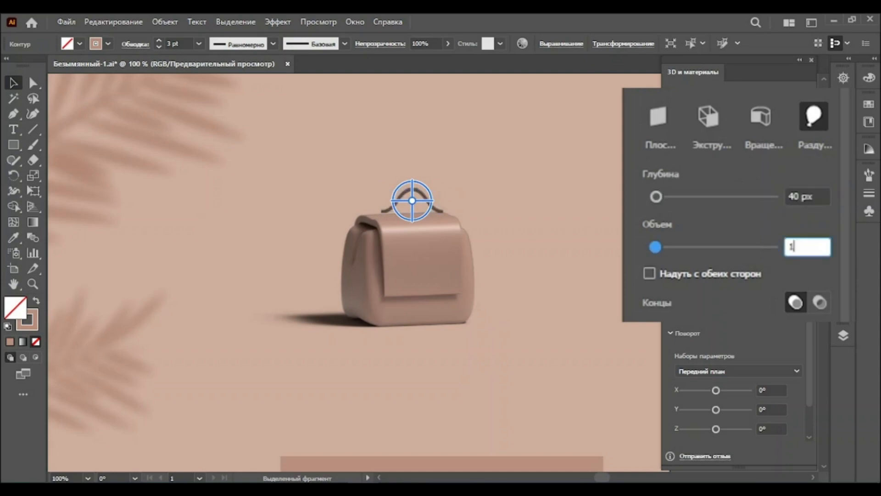
pyautogui.press('Return')
# Rotate the 3D handle to X 177°, Y -171° and Z 178°
pyautogui.doubleClick(773, 385)
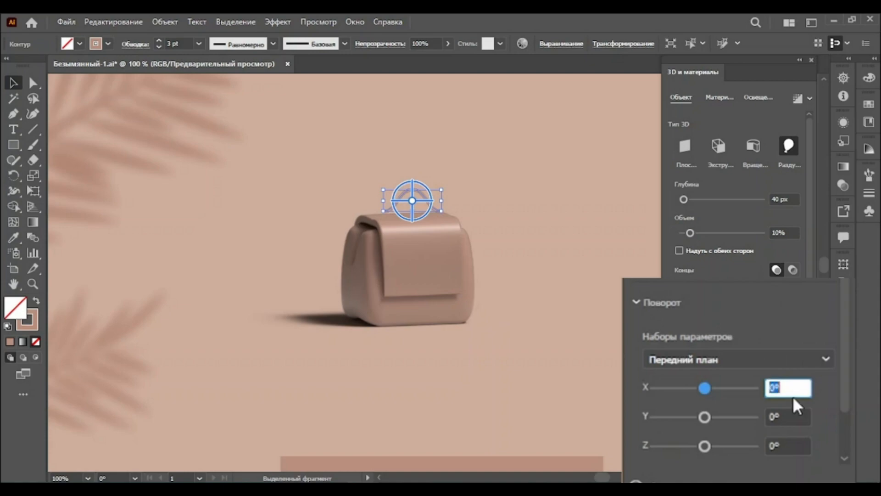
pyautogui.write('177')
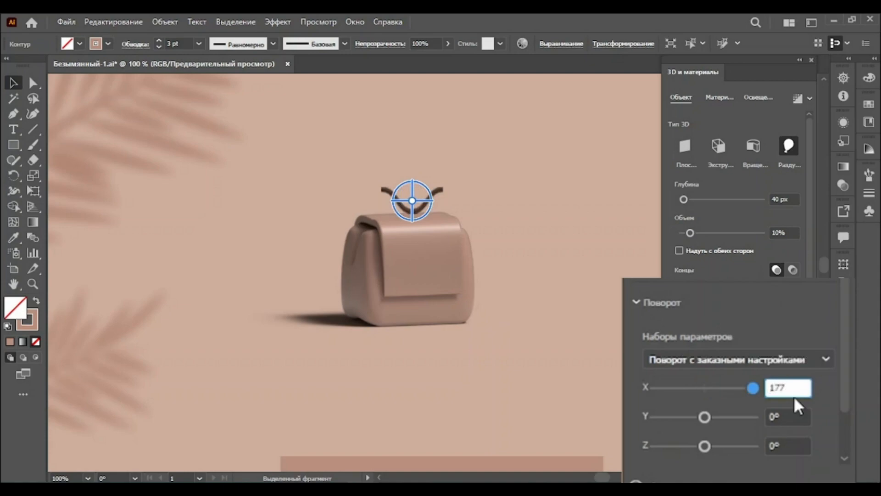
pyautogui.press('Return')
pyautogui.doubleClick(775, 416)
pyautogui.write('-171')
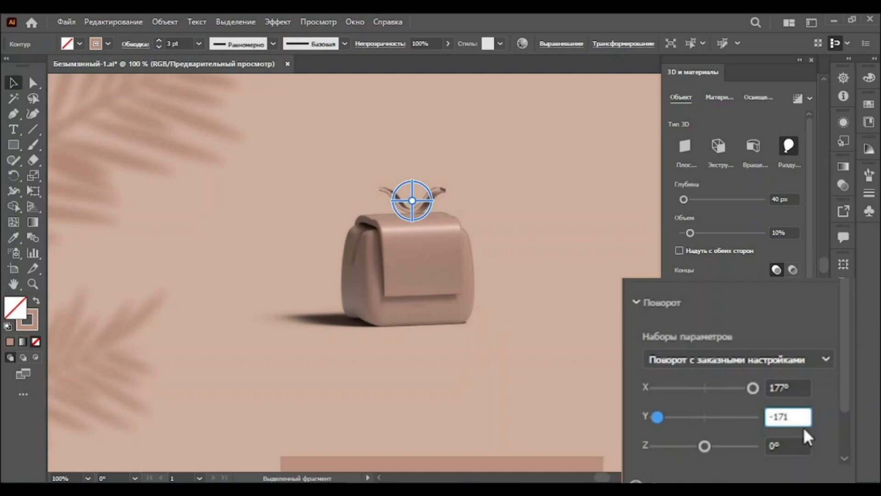
pyautogui.press('Return')
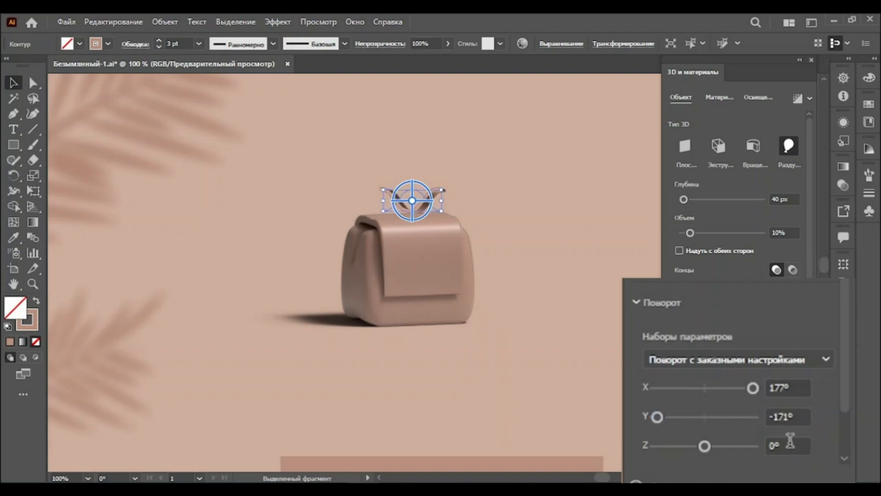
pyautogui.doubleClick(791, 448)
pyautogui.write('178')
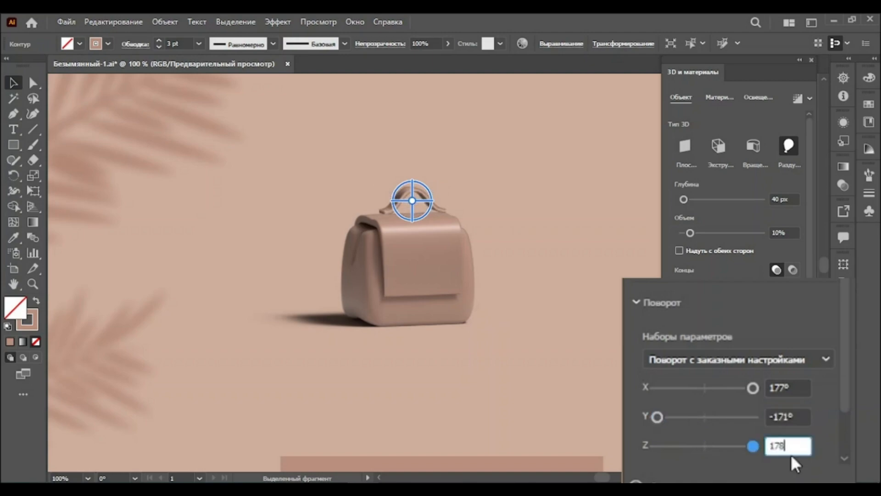
pyautogui.press('Return')
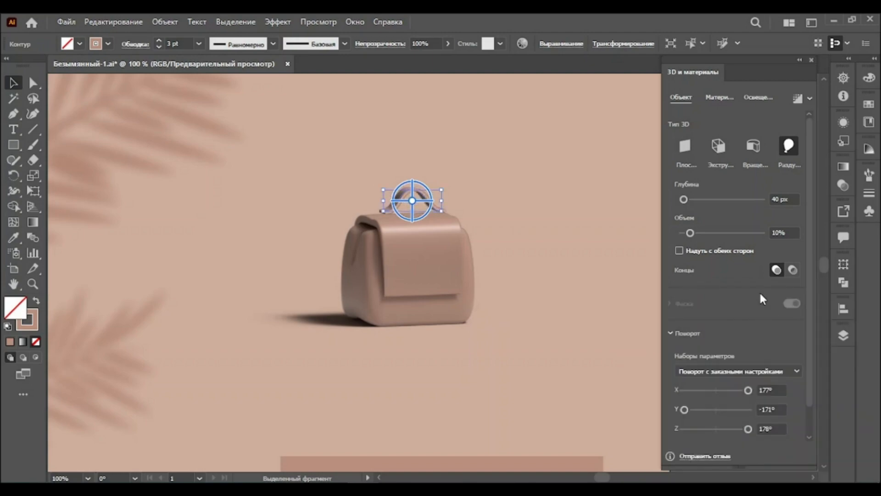
# Apply the top lighting preset to the handle, set ambient light intensity to 55%, and render it
pyautogui.click(758, 97)
pyautogui.click(753, 146)
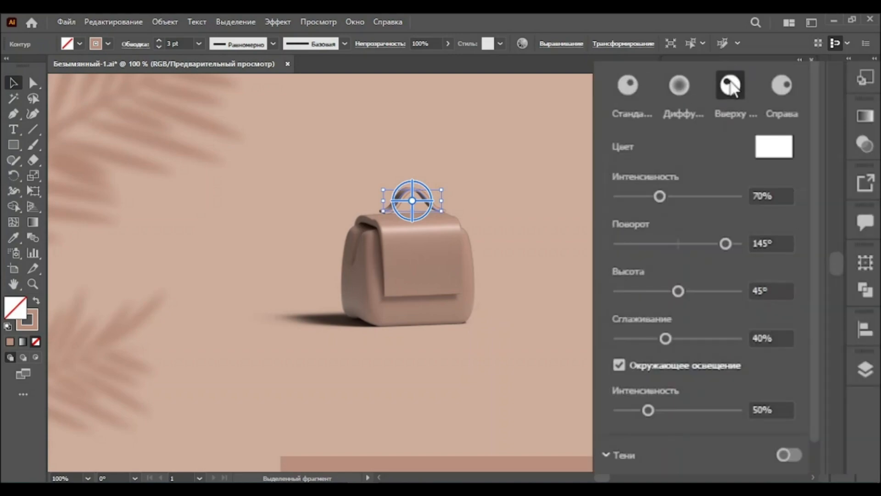
pyautogui.click(757, 404)
pyautogui.write('55')
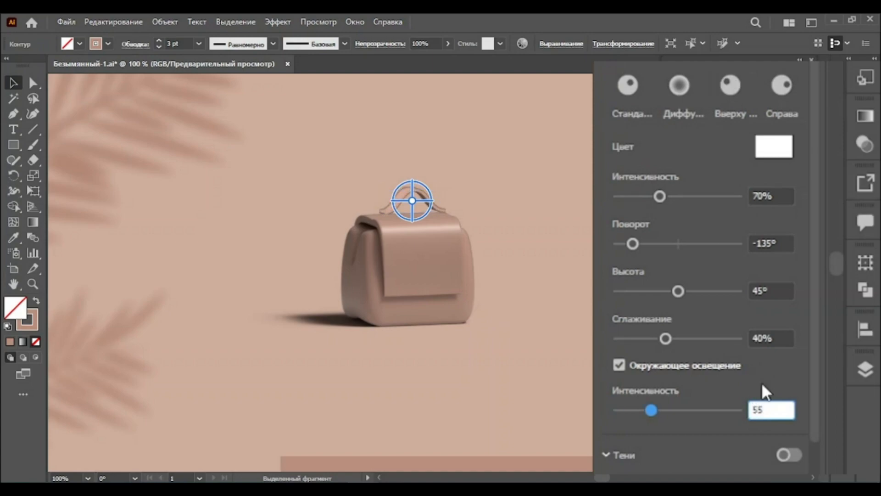
pyautogui.press('Return')
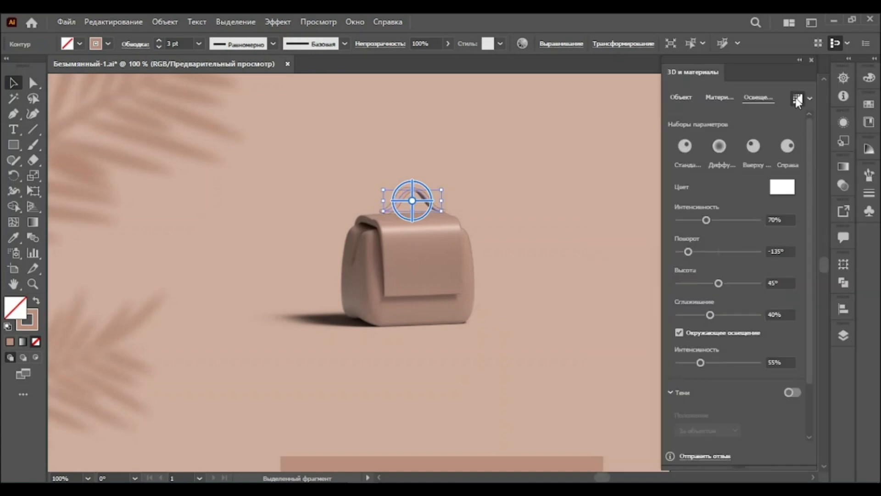
pyautogui.click(798, 99)
# Nudge the 3D handle down and to the left so it sits on the backpack's top
pyautogui.click(32, 284)
pyautogui.click(413, 226)
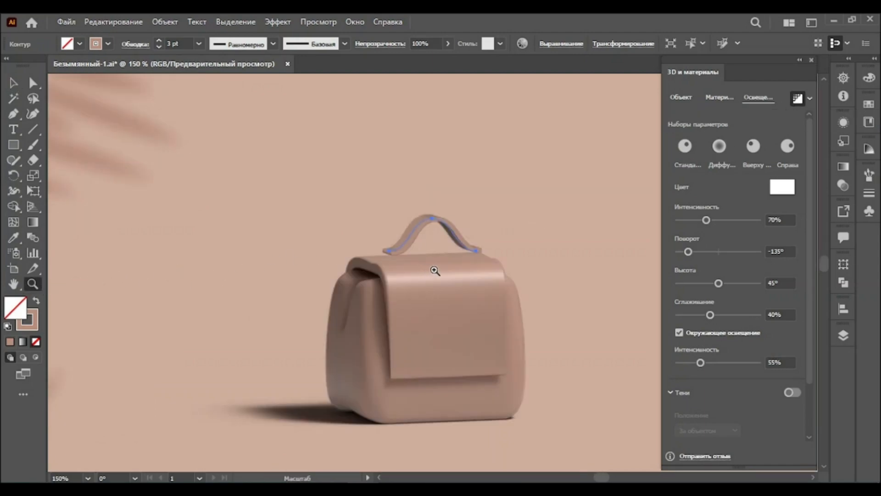
pyautogui.press('Down')
pyautogui.press('Down')
pyautogui.press('Down')
pyautogui.press('Down')
pyautogui.press('Down')
pyautogui.press('Down')
pyautogui.press('Down')
pyautogui.press('Down')
pyautogui.press('Down')
pyautogui.press('Down')
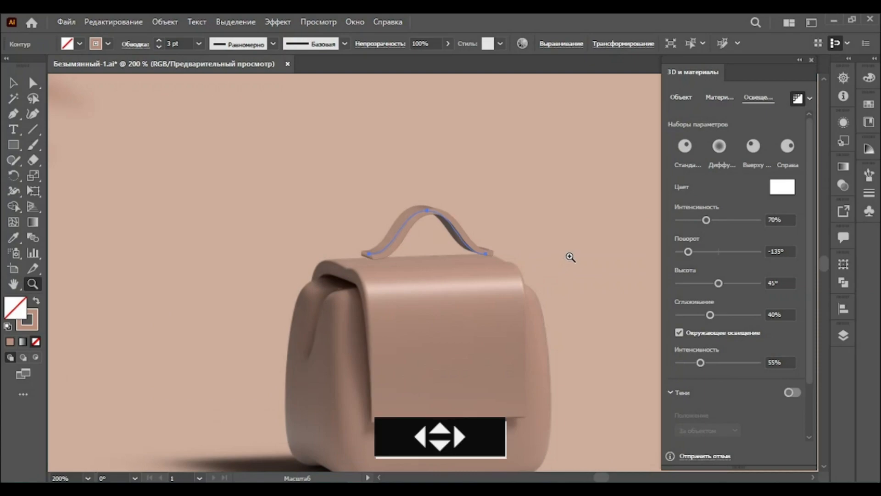
pyautogui.press('Left')
pyautogui.press('Left')
pyautogui.press('Left')
pyautogui.press('Left')
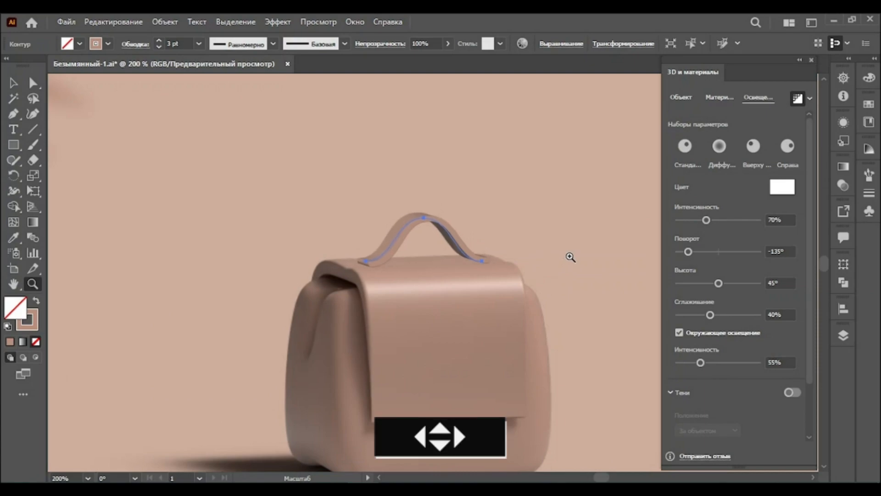
pyautogui.press('Left')
pyautogui.press('Left')
pyautogui.press('Down')
pyautogui.press('Down')
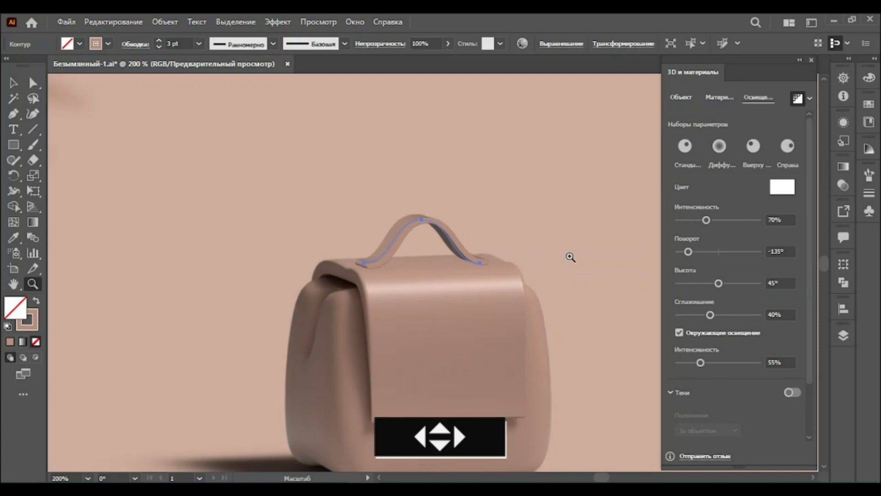
pyautogui.click(799, 64)
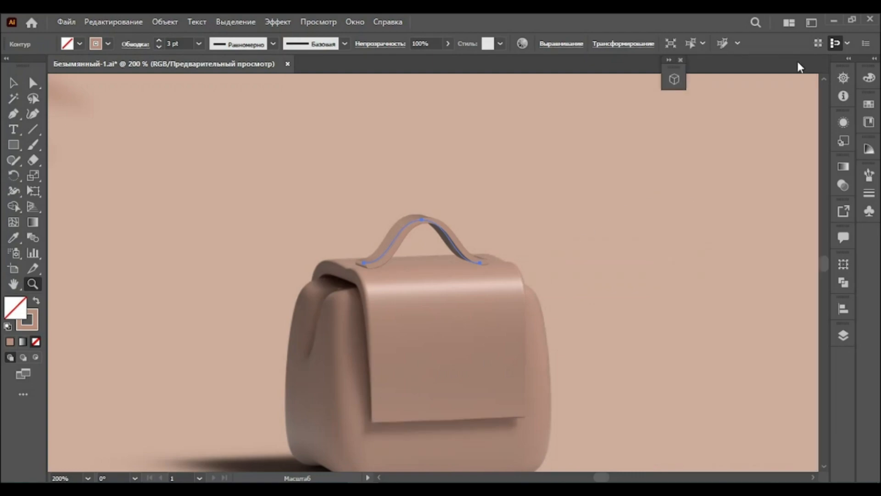
# Draw a 40 × 40 px circle above the backpack with the Ellipse tool
pyautogui.click(19, 147)
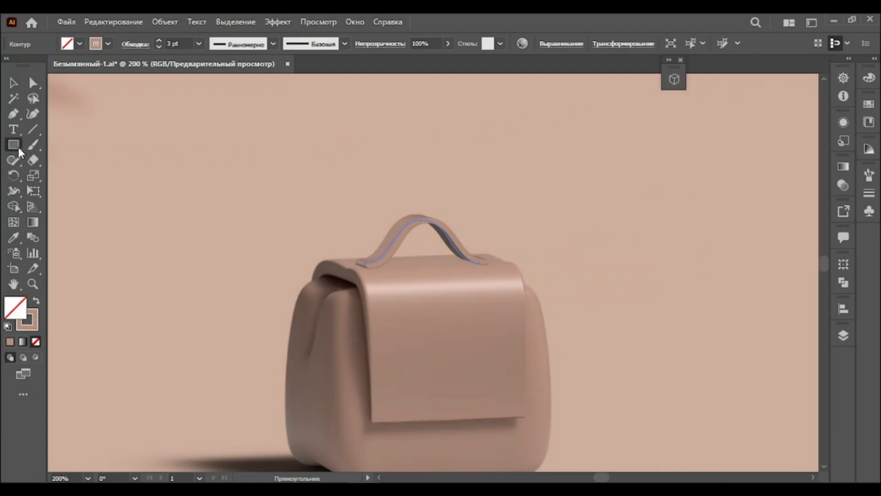
pyautogui.click(57, 174)
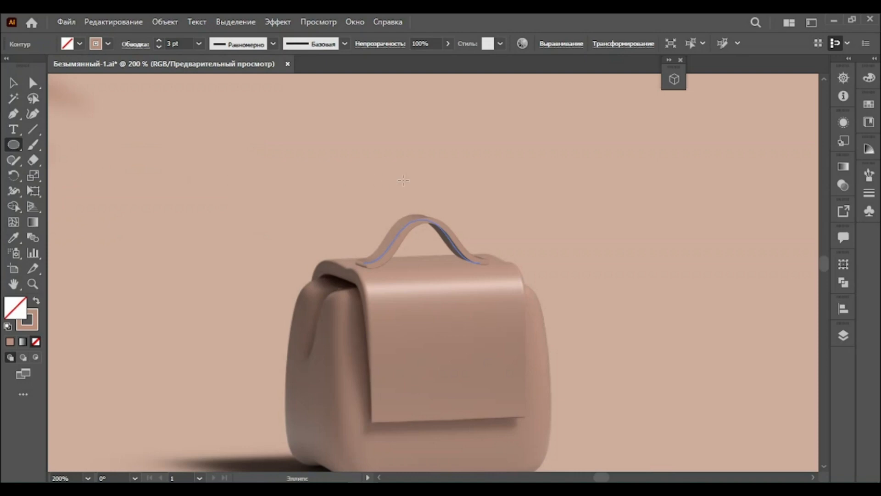
pyautogui.click(466, 138)
pyautogui.write('40')
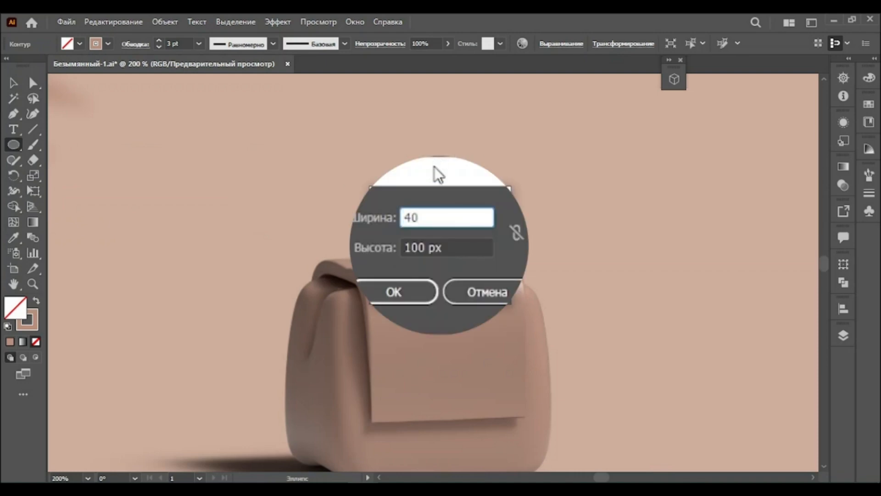
pyautogui.doubleClick(411, 246)
pyautogui.write('40')
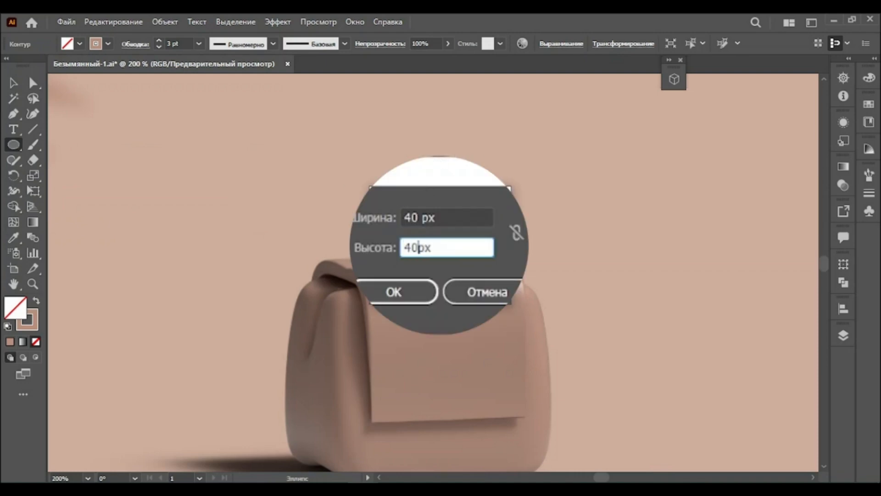
pyautogui.click(398, 292)
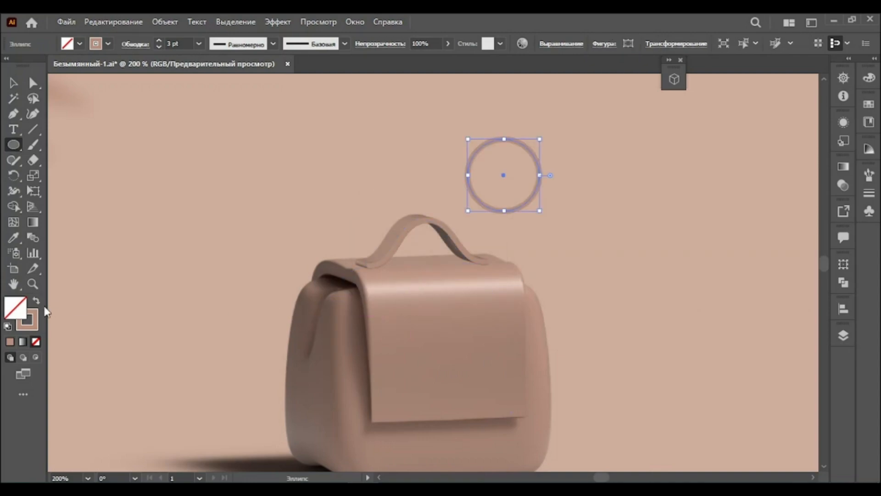
# Fill the circle with a reversed radial gradient, sample the background colour for the centre stop, and set the midpoint to about 33%
pyautogui.click(37, 304)
pyautogui.click(23, 341)
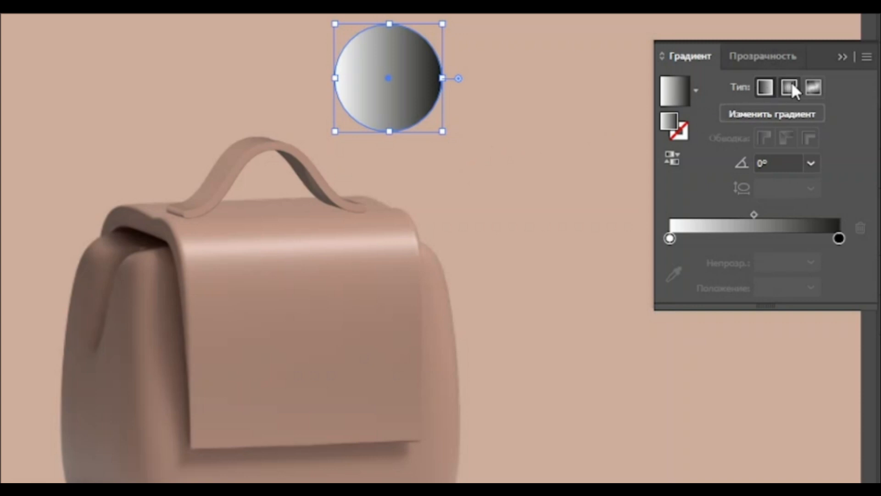
pyautogui.click(772, 180)
pyautogui.click(673, 158)
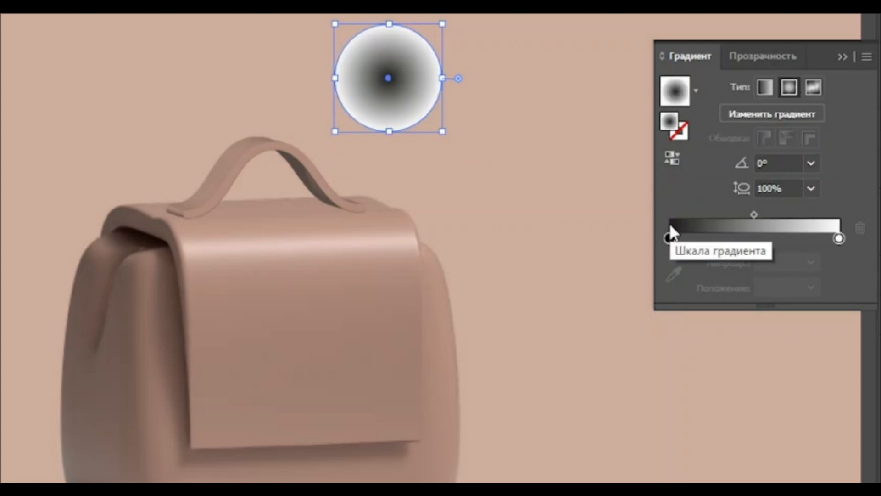
pyautogui.click(670, 238)
pyautogui.click(664, 274)
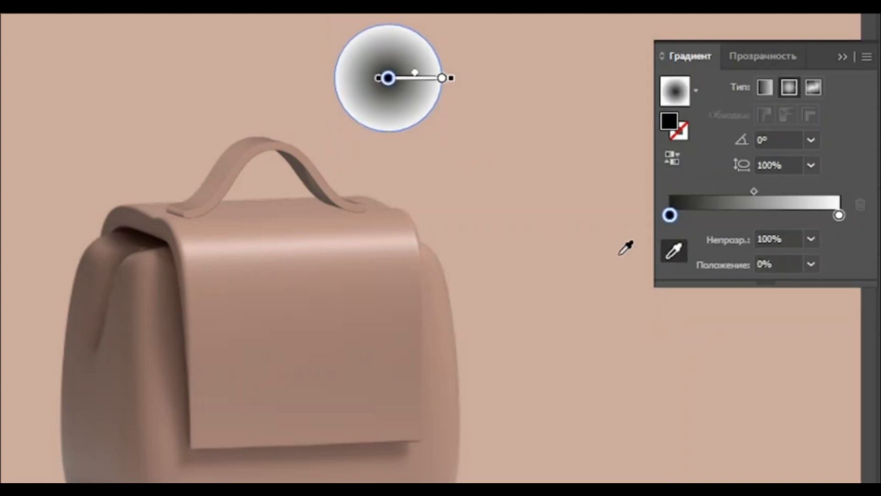
pyautogui.click(623, 250)
pyautogui.moveTo(751, 195); pyautogui.dragTo(724, 195)
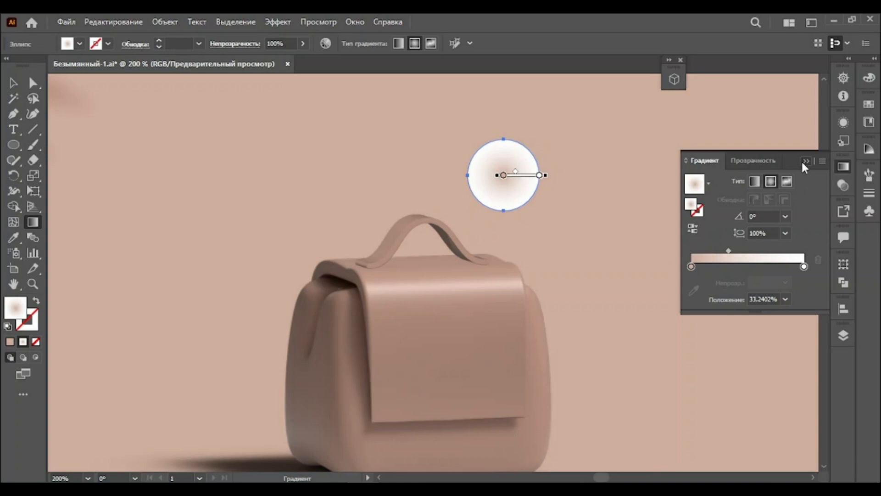
pyautogui.click(804, 162)
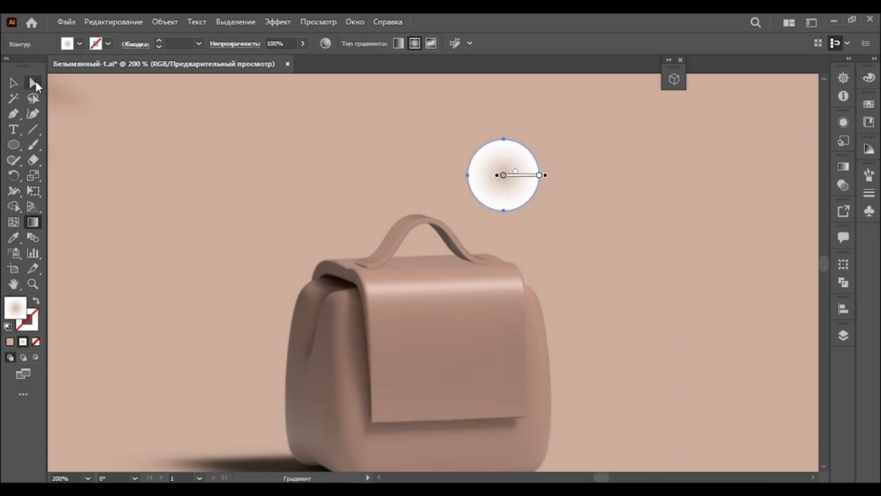
# Set the circle's blending mode to Multiply and its opacity to 70%
pyautogui.click(13, 84)
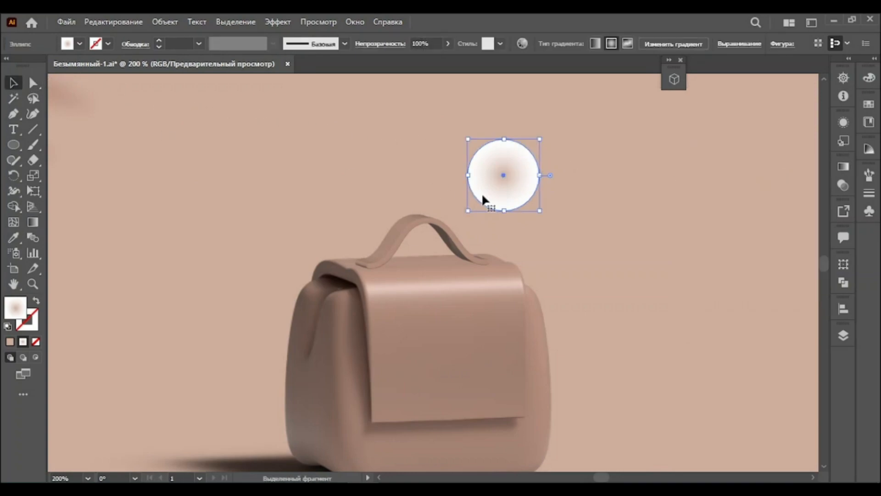
pyautogui.click(842, 188)
pyautogui.click(718, 86)
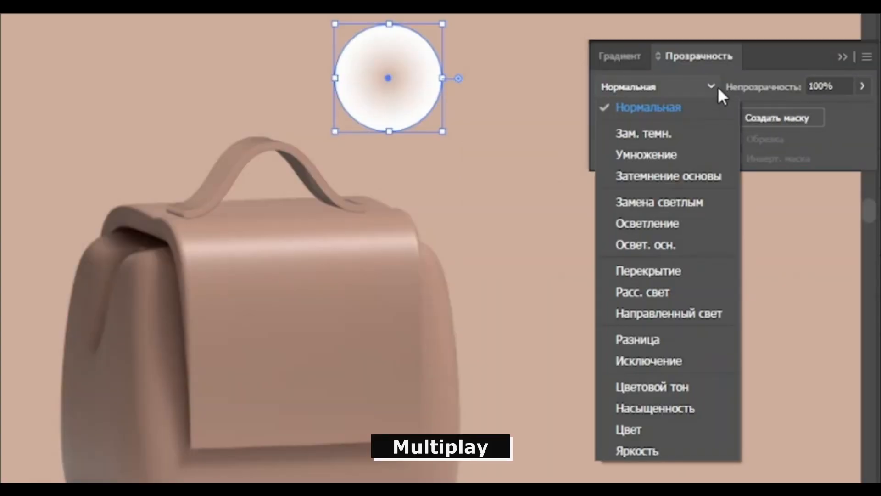
pyautogui.click(702, 152)
pyautogui.click(810, 86)
pyautogui.write('70')
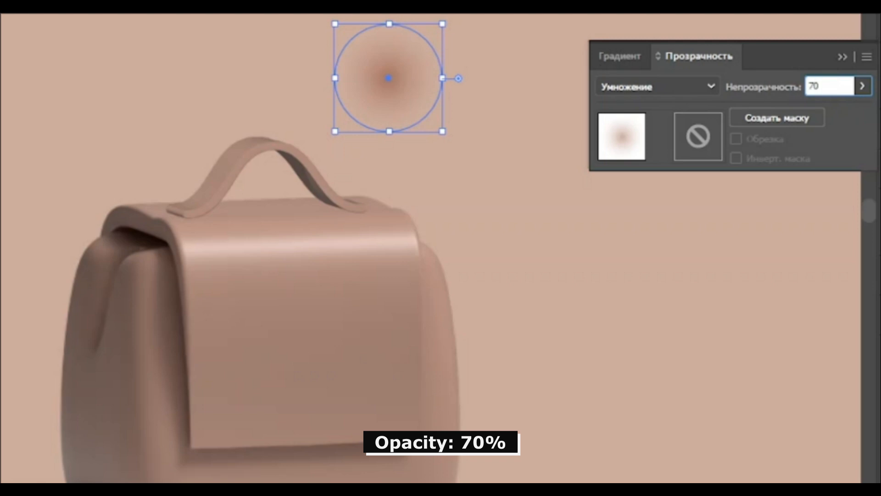
pyautogui.press('Return')
pyautogui.click(842, 57)
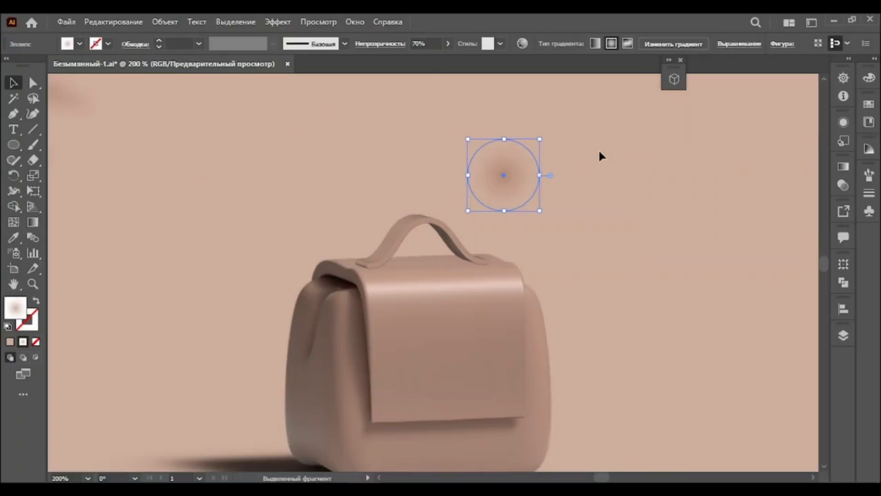
# Move the gradient circle under the handle's left end and bring the handle to the front
pyautogui.moveTo(504, 138); pyautogui.dragTo(392, 263)
pyautogui.click(401, 225)
pyautogui.rightClick(401, 225)
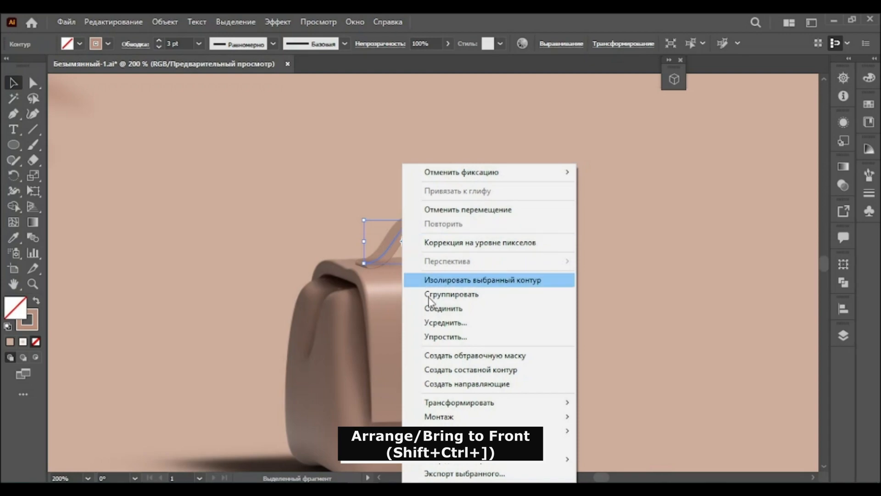
pyautogui.moveTo(489, 418)
pyautogui.click(615, 420)
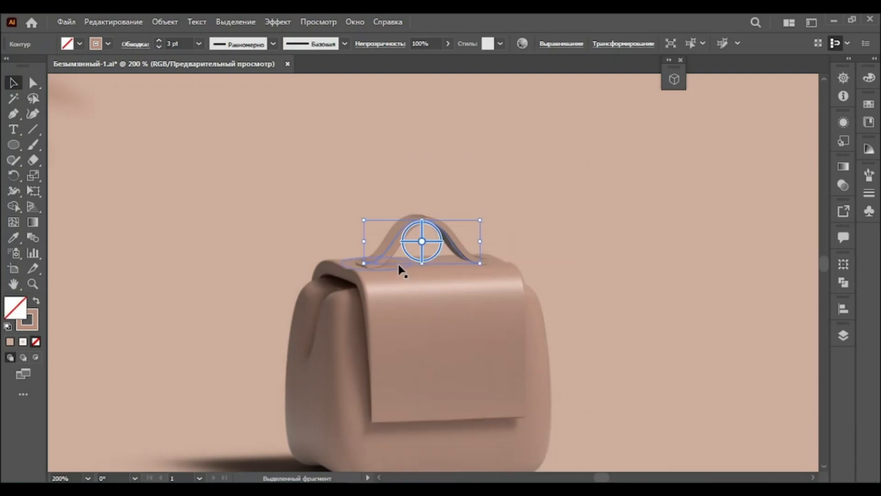
# Adjust the flattened shadow ellipse's position under the handle's left end
pyautogui.moveTo(393, 262)
pyautogui.mouseDown()
pyautogui.moveTo(387, 267)
pyautogui.moveTo(420, 262)
pyautogui.moveTo(392, 265)
pyautogui.mouseUp()
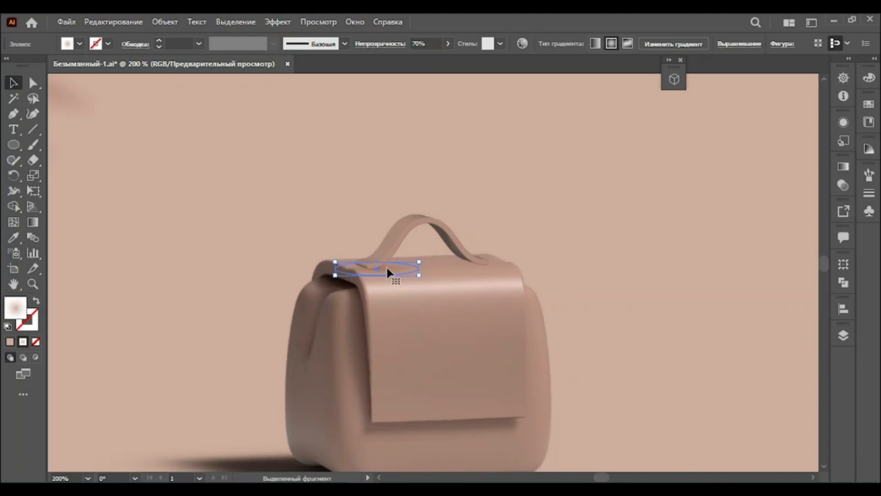
pyautogui.click(33, 284)
pyautogui.click(403, 269)
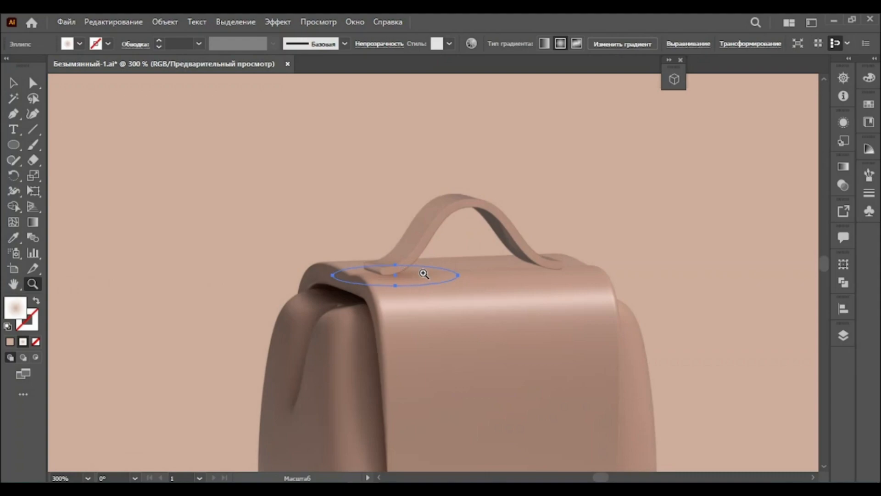
pyautogui.click(425, 270)
pyautogui.click(424, 267)
# Copy the shadow ellipse onto the handle's right end
pyautogui.click(13, 83)
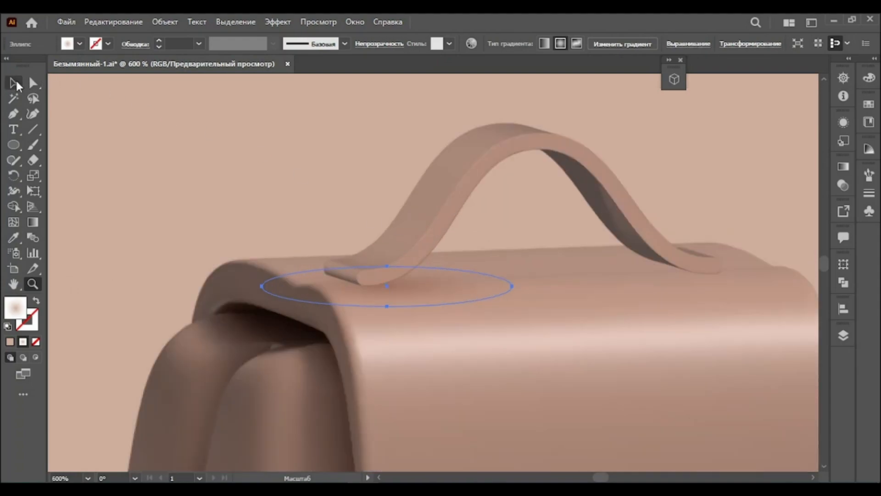
pyautogui.moveTo(429, 287); pyautogui.dragTo(723, 269)
pyautogui.click(723, 206)
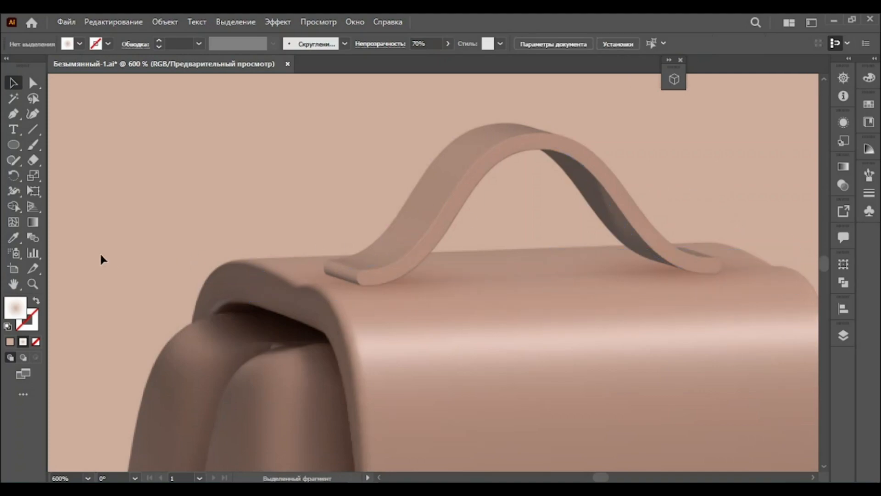
# Select both shadow ellipses, the handle and the backpack body, and group them
pyautogui.click(33, 283)
pyautogui.keyDown('alt'); pyautogui.click(496, 324); pyautogui.keyUp('alt')
pyautogui.keyDown('alt'); pyautogui.click(474, 319); pyautogui.keyUp('alt')
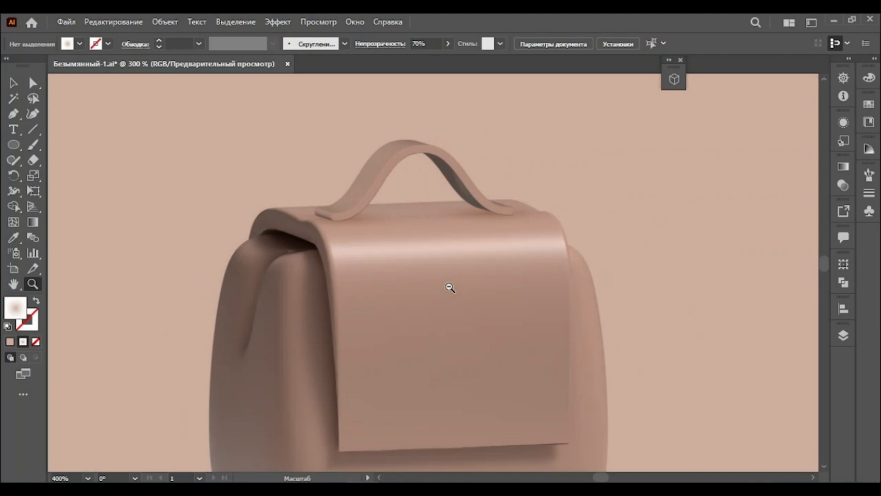
pyautogui.keyDown('alt'); pyautogui.click(451, 289); pyautogui.keyUp('alt')
pyautogui.keyDown('alt'); pyautogui.click(449, 307); pyautogui.keyUp('alt')
pyautogui.click(13, 83)
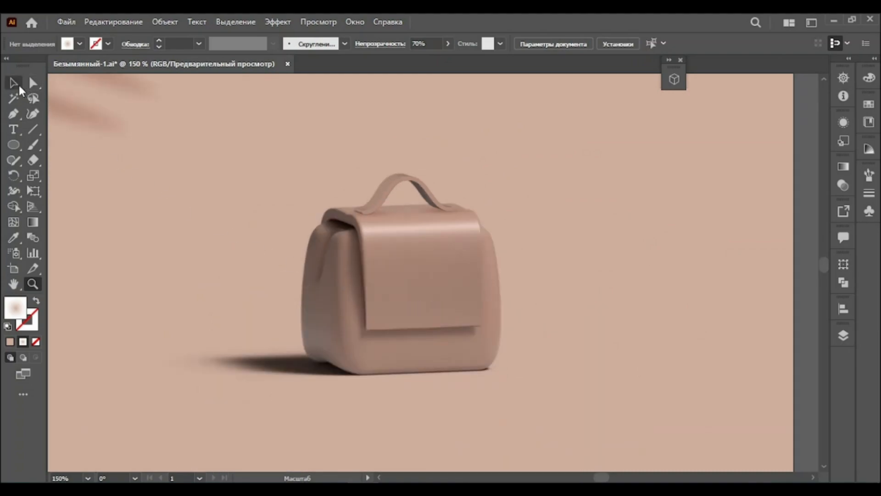
pyautogui.keyDown('shift'); pyautogui.click(429, 213); pyautogui.keyUp('shift')
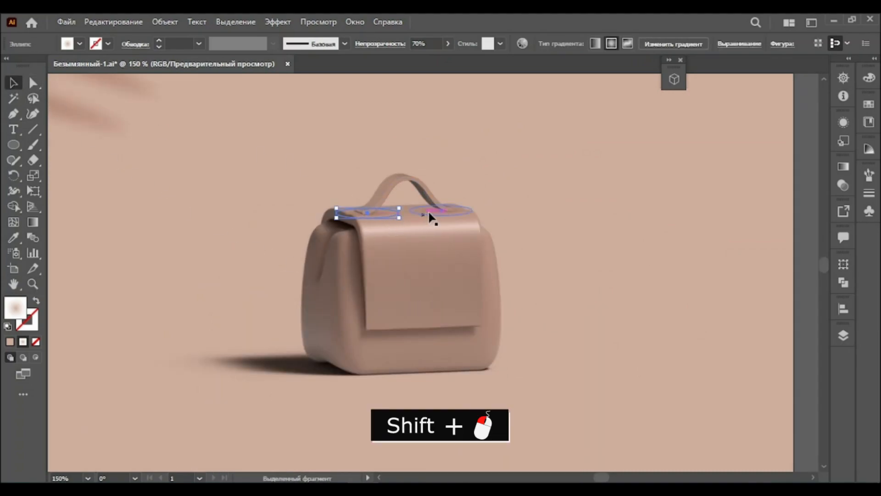
pyautogui.keyDown('shift'); pyautogui.click(396, 195); pyautogui.keyUp('shift')
pyautogui.keyDown('shift'); pyautogui.click(402, 262); pyautogui.keyUp('shift')
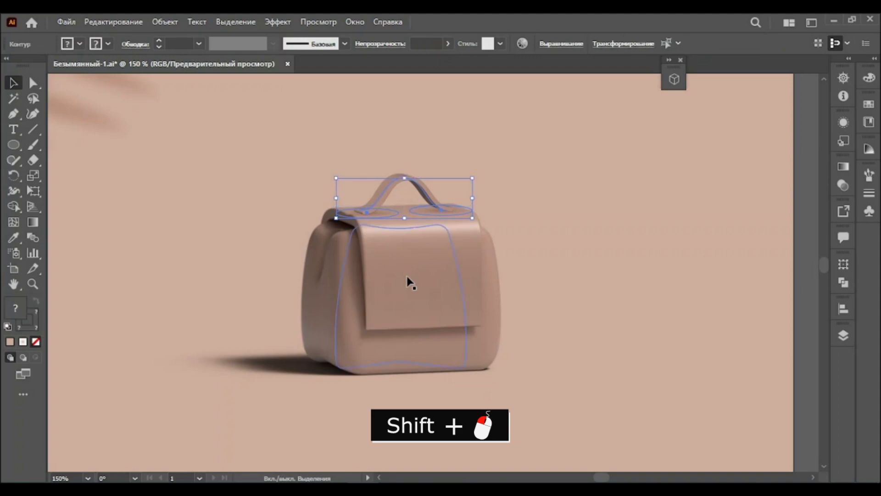
pyautogui.keyDown('shift'); pyautogui.click(371, 253); pyautogui.keyUp('shift')
pyautogui.click(164, 22)
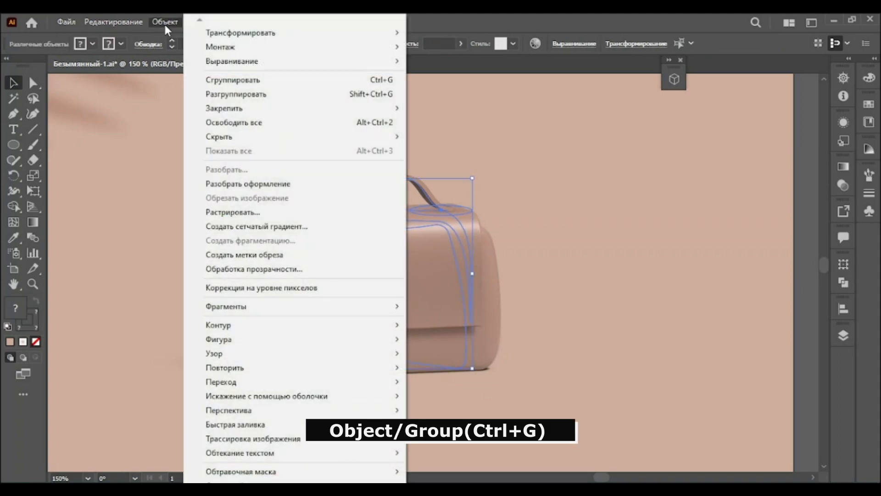
pyautogui.click(209, 79)
# Apply a 3D Extrude to the lower rectangle with a depth of 300 px
pyautogui.click(32, 284)
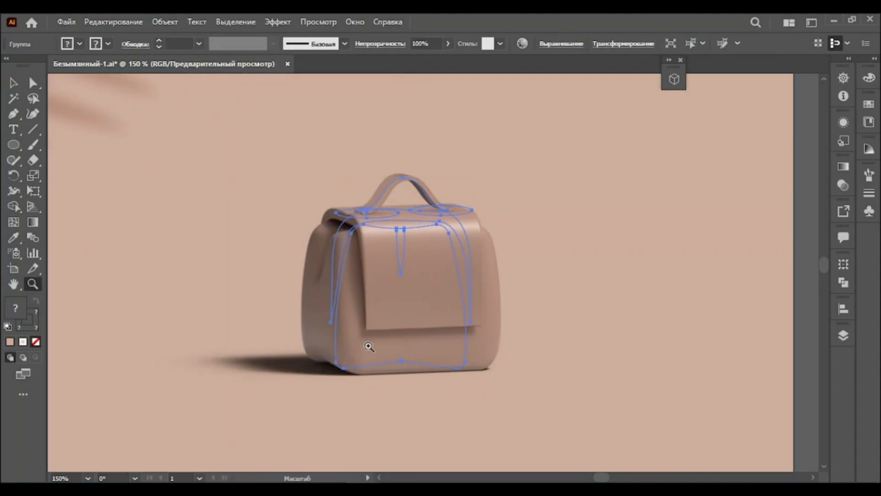
pyautogui.keyDown('alt'); pyautogui.click(464, 365); pyautogui.keyUp('alt')
pyautogui.keyDown('alt'); pyautogui.click(466, 352); pyautogui.keyUp('alt')
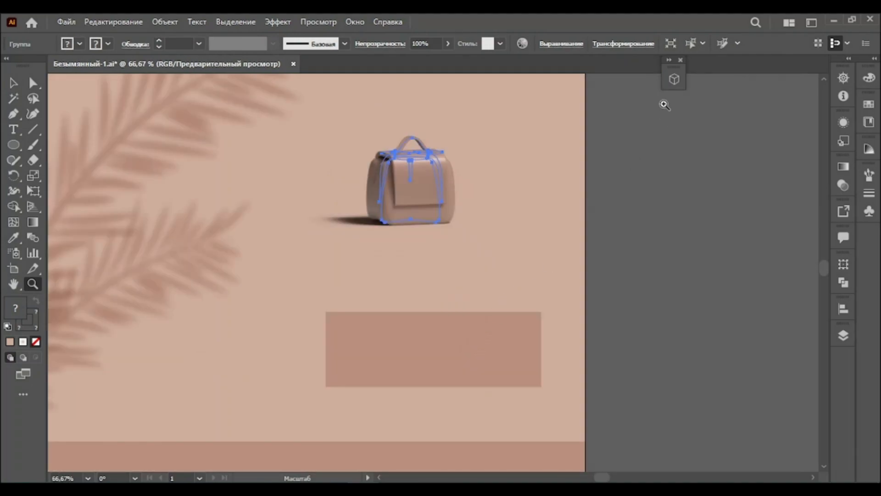
pyautogui.click(669, 61)
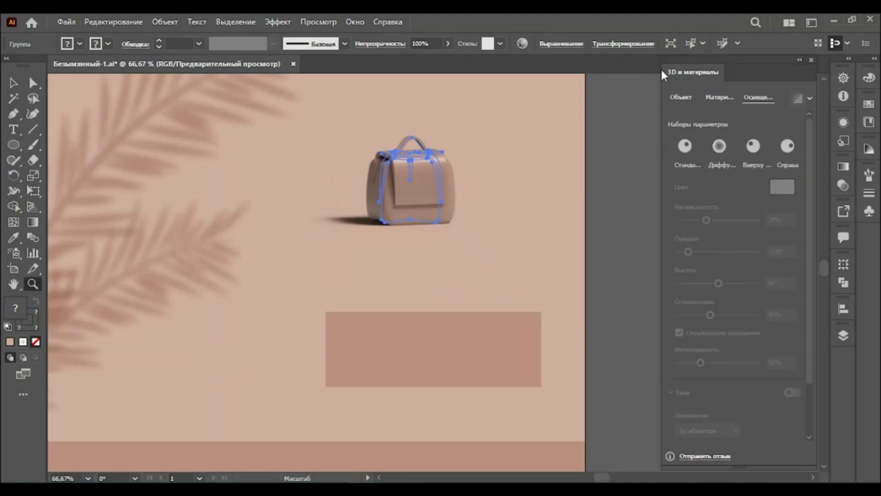
pyautogui.click(16, 82)
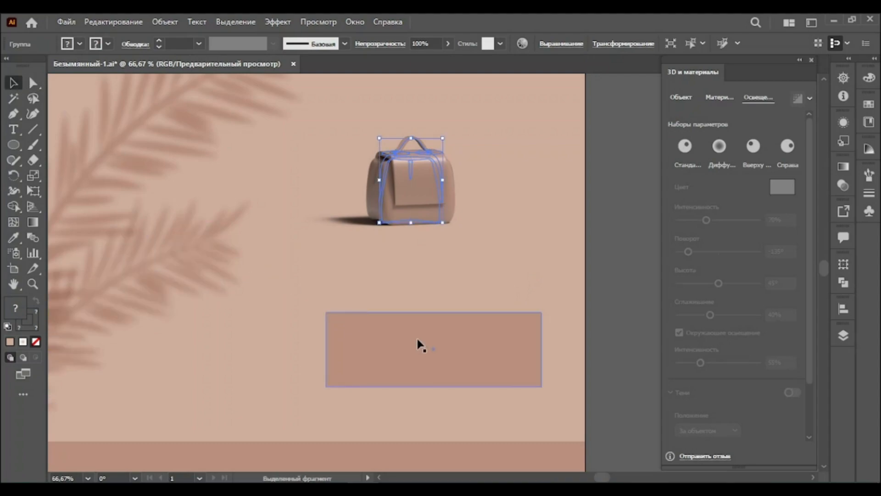
pyautogui.click(434, 348)
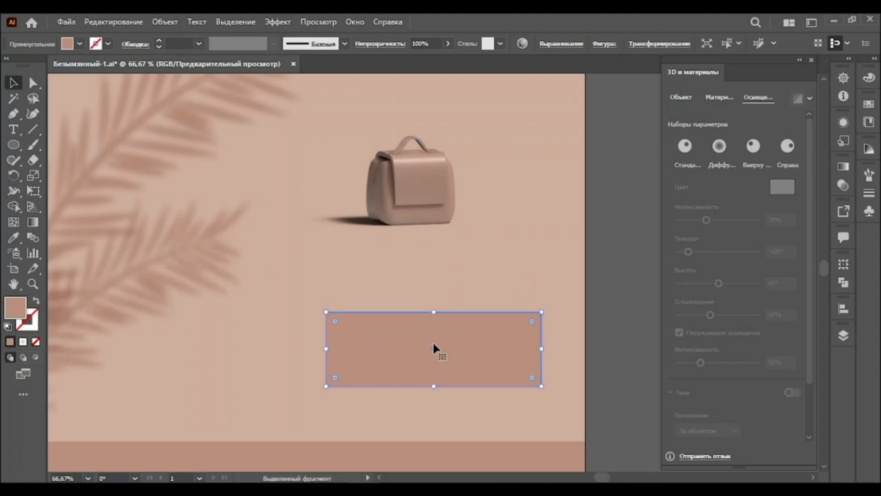
pyautogui.click(678, 96)
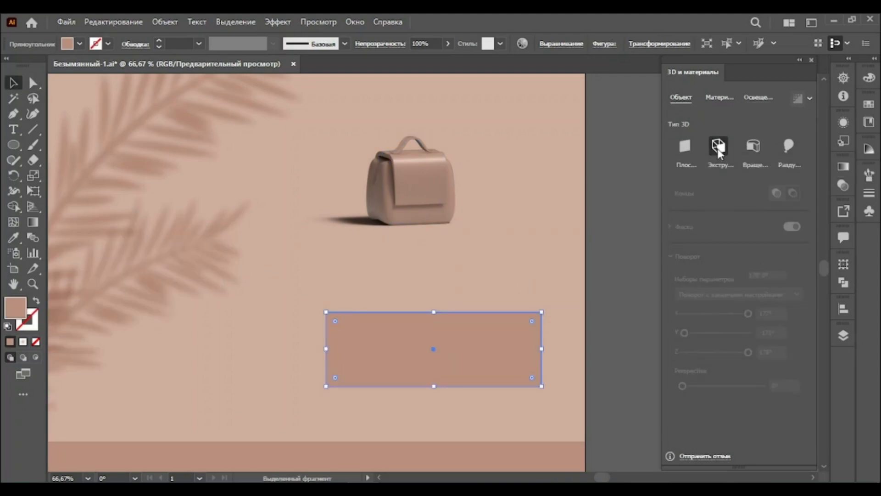
pyautogui.click(718, 146)
pyautogui.click(780, 200)
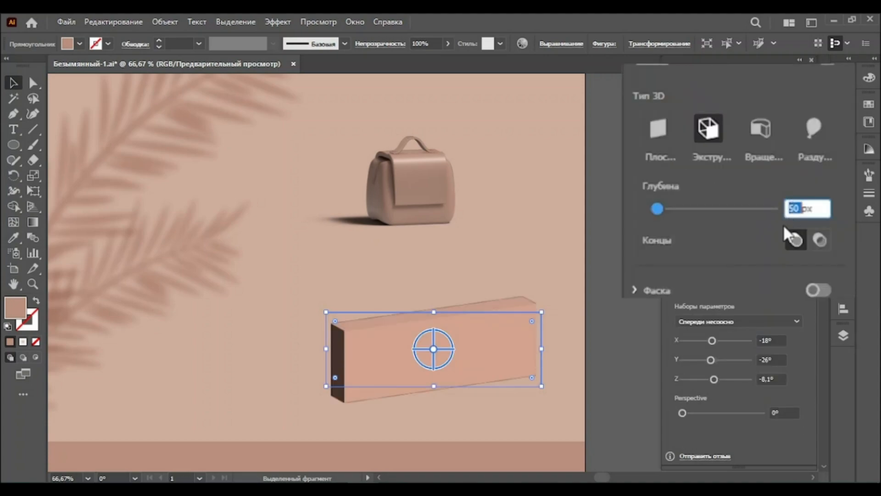
pyautogui.write('300')
pyautogui.press('Return')
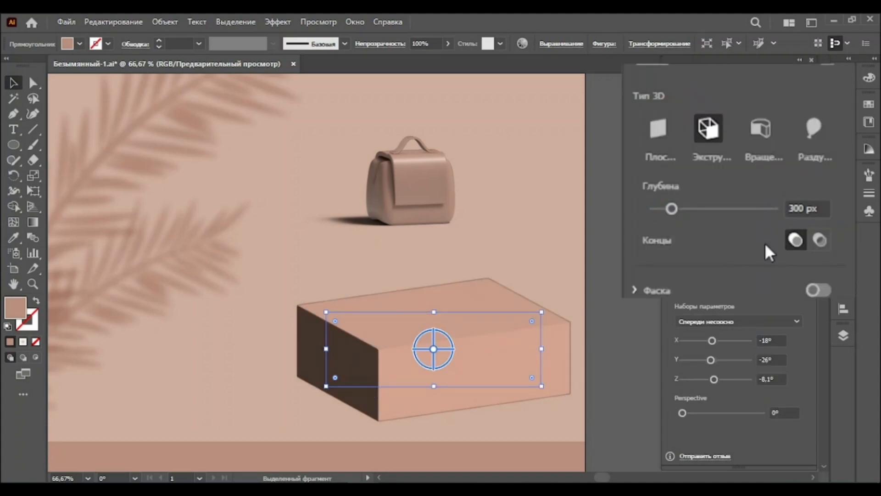
# Set the extruded box's rotation to X 167°, Y -148° and Z 174°
pyautogui.click(771, 340)
pyautogui.write('167')
pyautogui.press('Return')
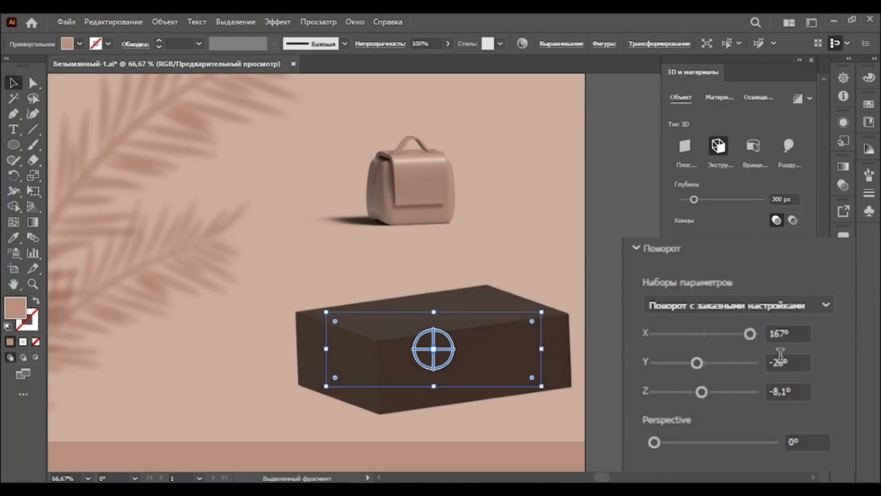
pyautogui.click(780, 354)
pyautogui.write('-148')
pyautogui.press('Tab')
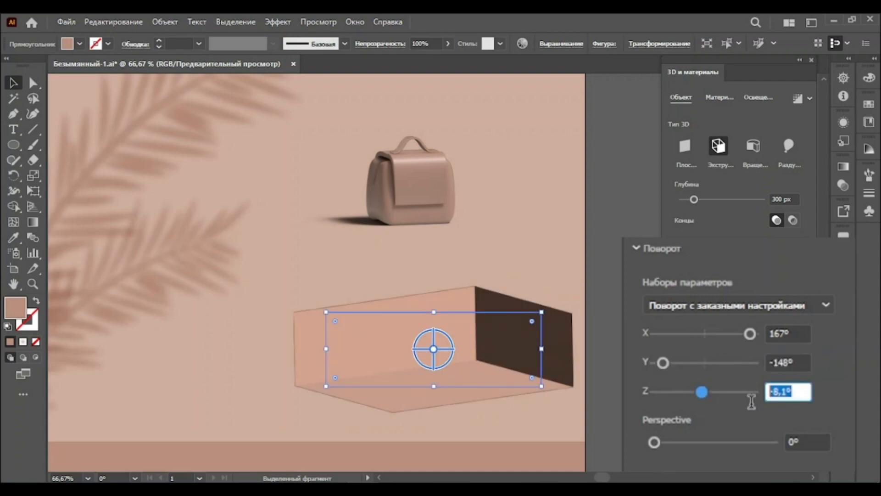
pyautogui.write('174')
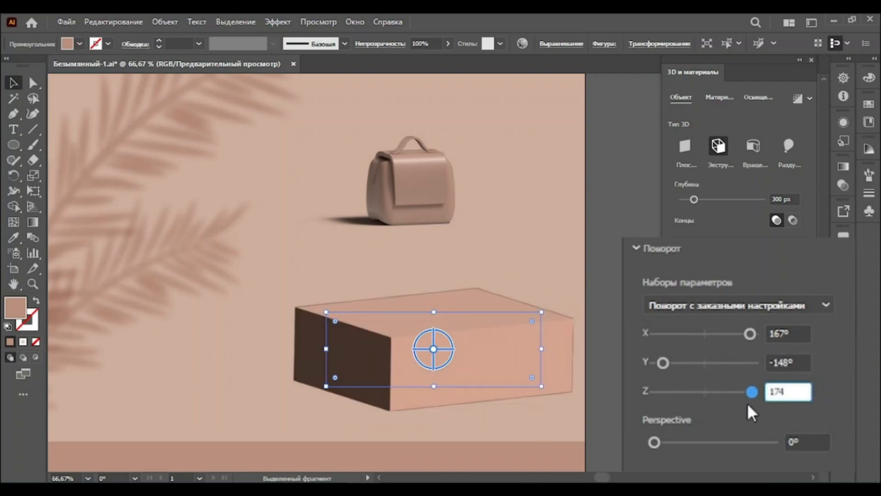
pyautogui.press('Return')
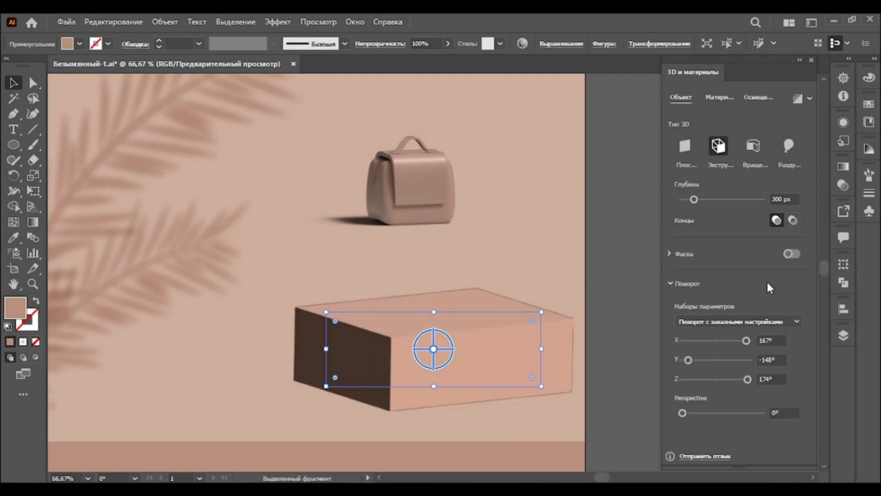
# Set the box's light rotation to 15°, softness to 70% and ambient light intensity to 55%
pyautogui.click(764, 95)
pyautogui.click(766, 242)
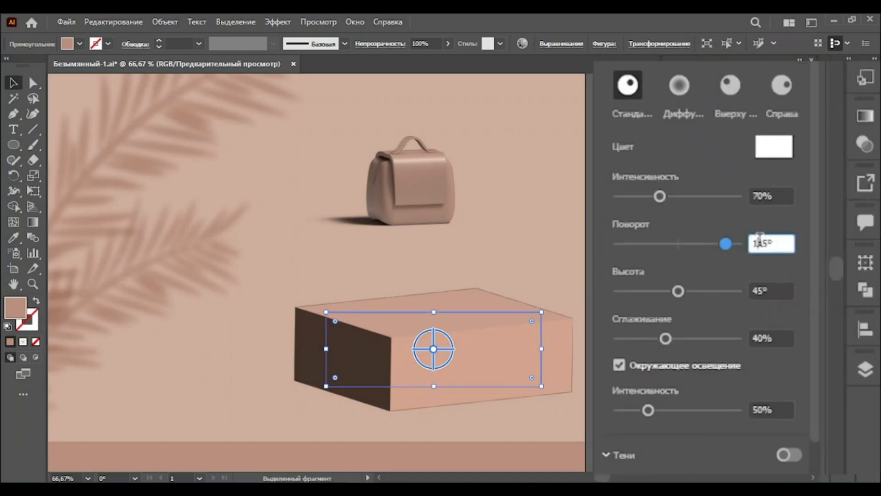
pyautogui.write('15')
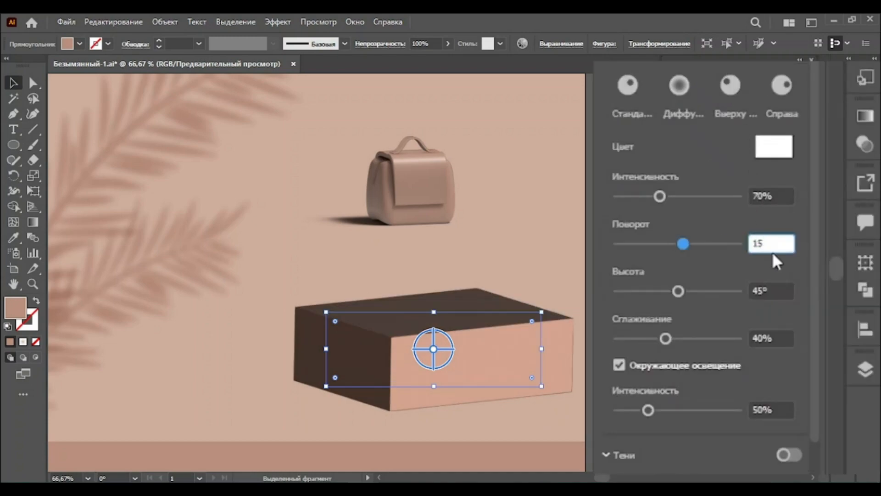
pyautogui.press('Return')
pyautogui.click(759, 339)
pyautogui.write('70')
pyautogui.press('Return')
pyautogui.click(764, 408)
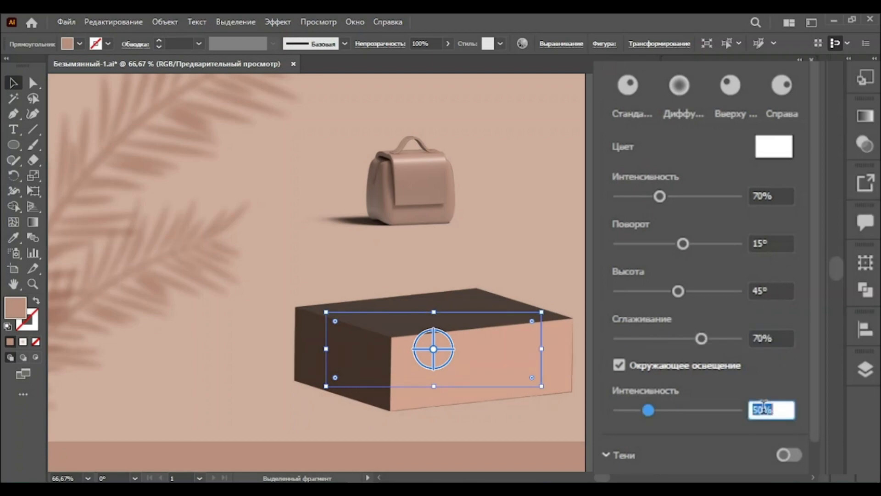
pyautogui.write('55')
pyautogui.press('Return')
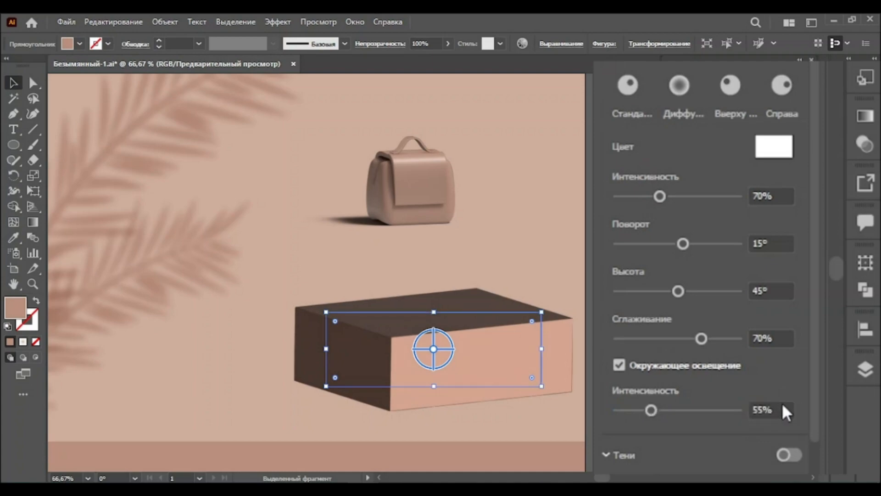
# Turn on the box's shadow below the object with 0.5% distance and 300% shadow bounds, then render with ray tracing
pyautogui.click(800, 392)
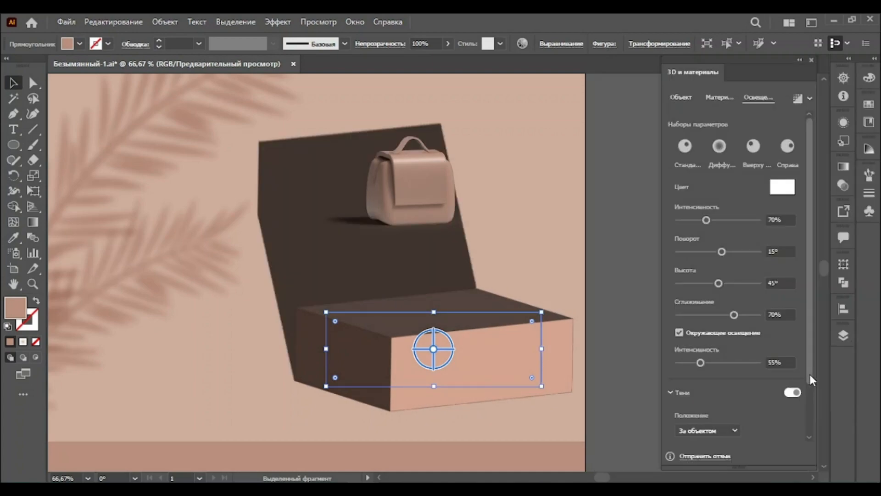
pyautogui.scroll(-1, 812, 404)
pyautogui.scroll(-1, 812, 427)
pyautogui.click(734, 367)
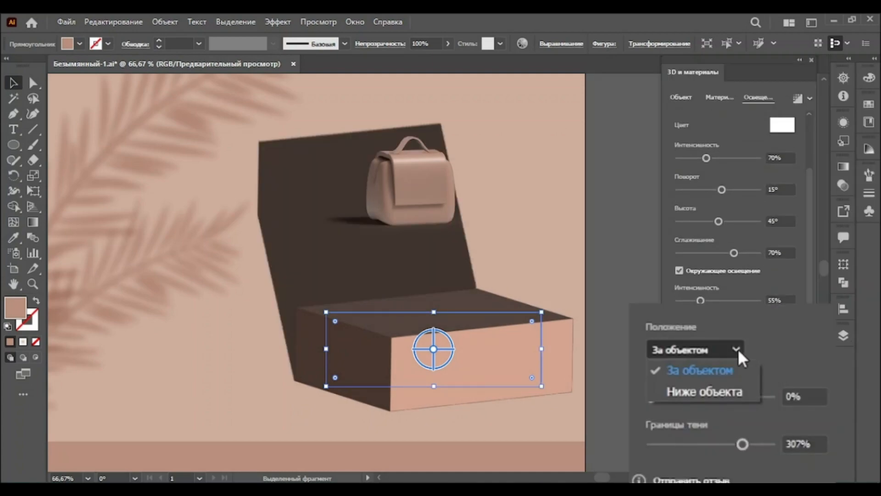
pyautogui.click(733, 390)
pyautogui.click(804, 396)
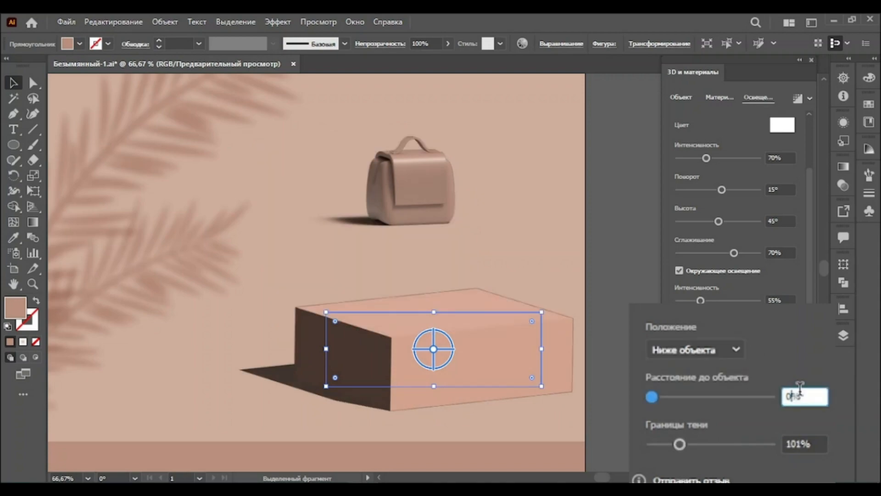
pyautogui.write('0,5')
pyautogui.press('Return')
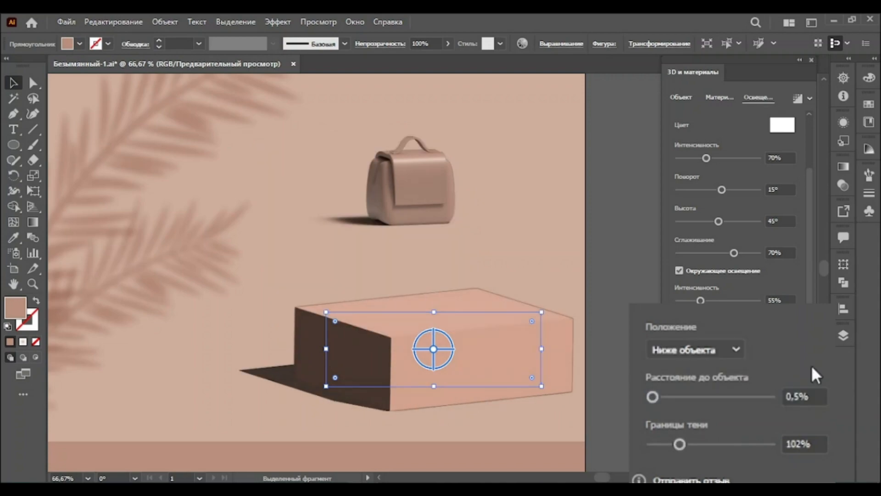
pyautogui.click(797, 442)
pyautogui.write('300')
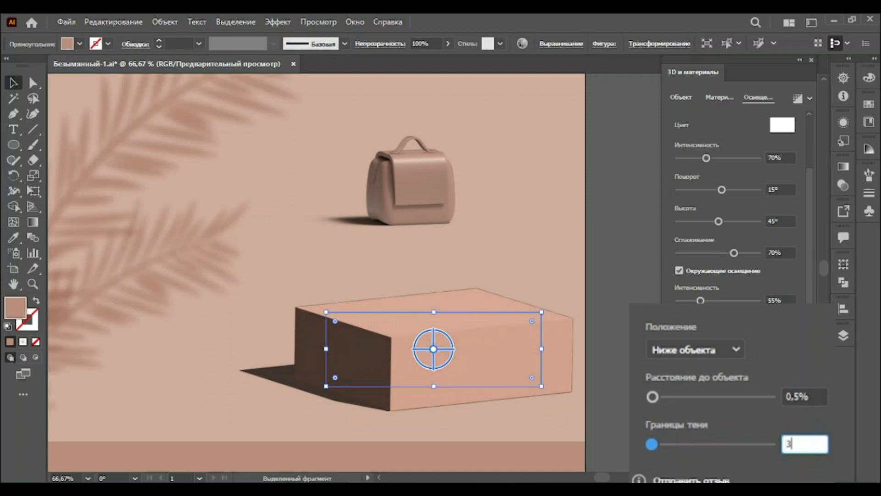
pyautogui.press('Return')
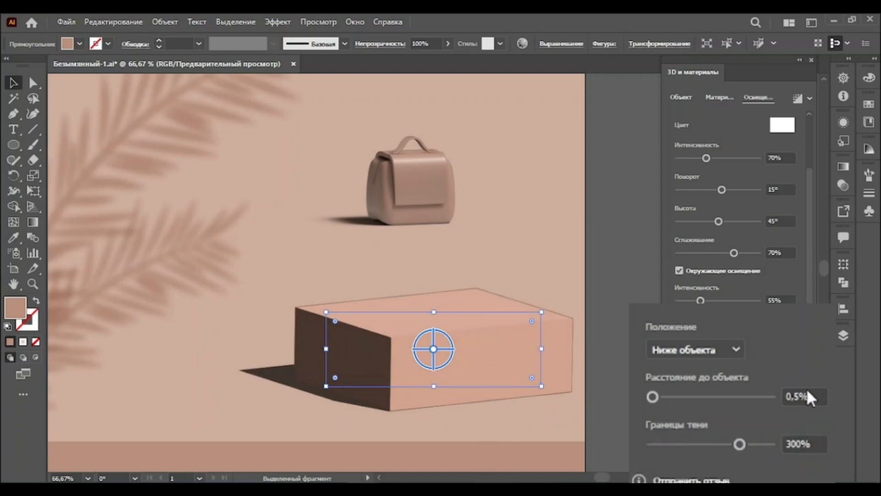
pyautogui.click(799, 98)
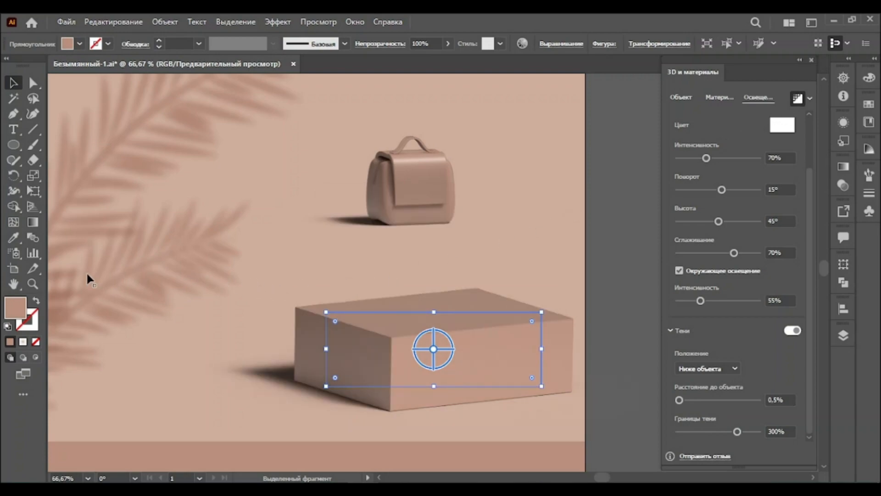
# Apply a 3D Revolve to the half-circle shape on the lower background
pyautogui.press('z')
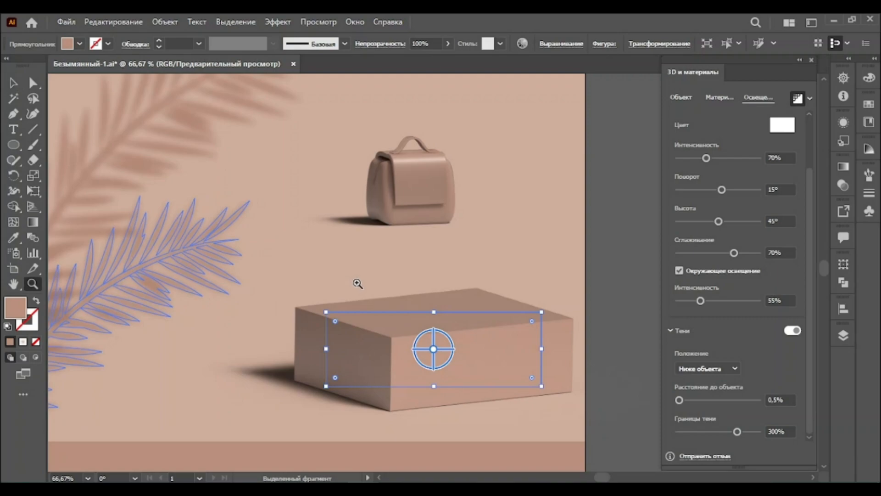
pyautogui.keyDown('alt'); pyautogui.click(358, 283); pyautogui.keyUp('alt')
pyautogui.keyDown('alt'); pyautogui.click(358, 284); pyautogui.keyUp('alt')
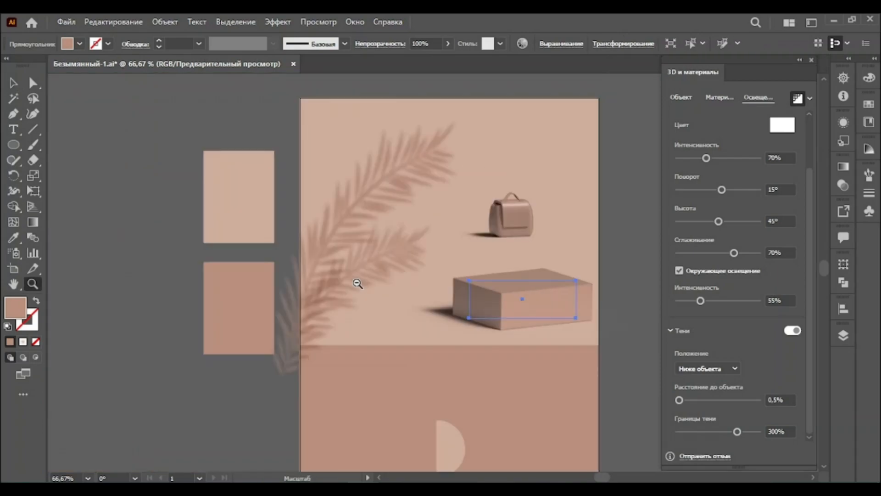
pyautogui.keyDown('alt'); pyautogui.click(435, 324); pyautogui.keyUp('alt')
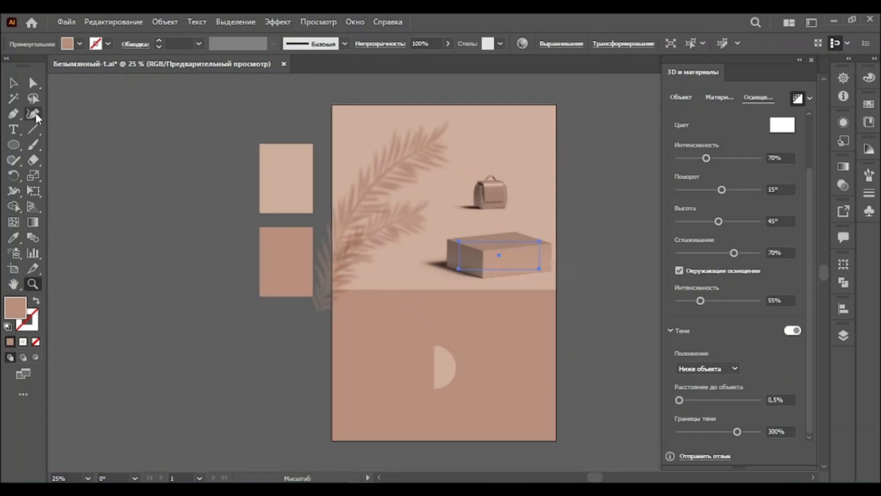
pyautogui.click(14, 82)
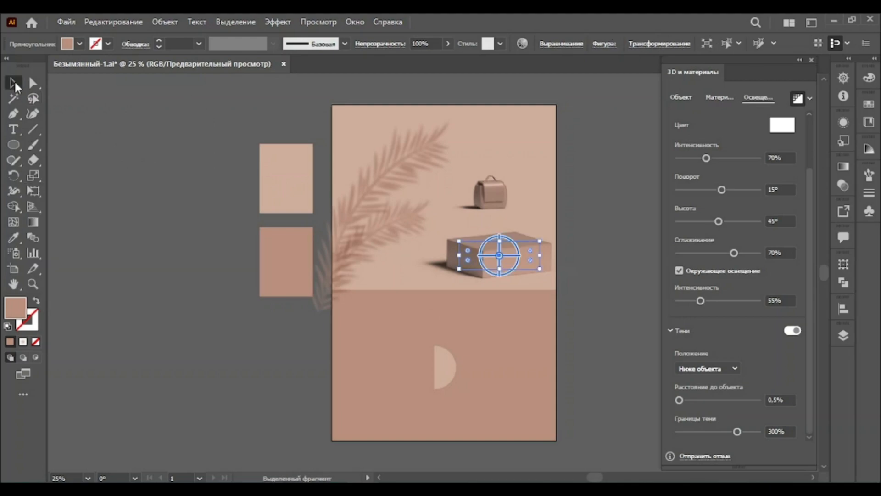
pyautogui.click(443, 368)
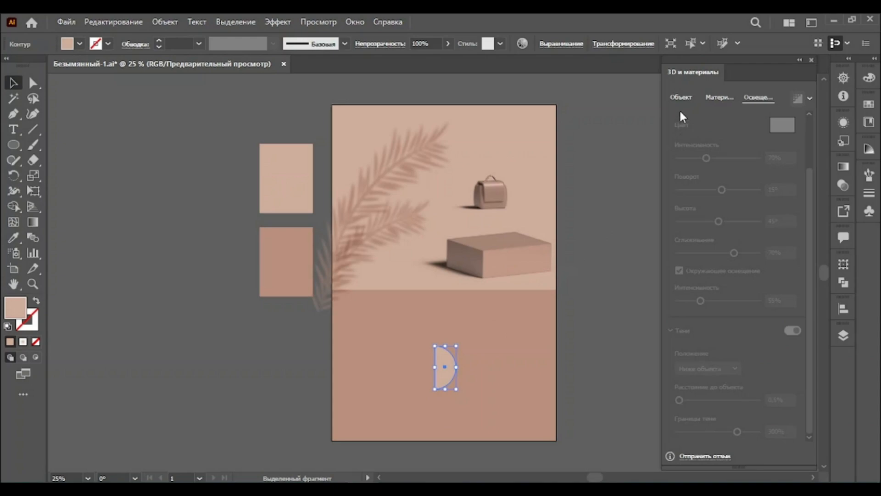
pyautogui.click(681, 97)
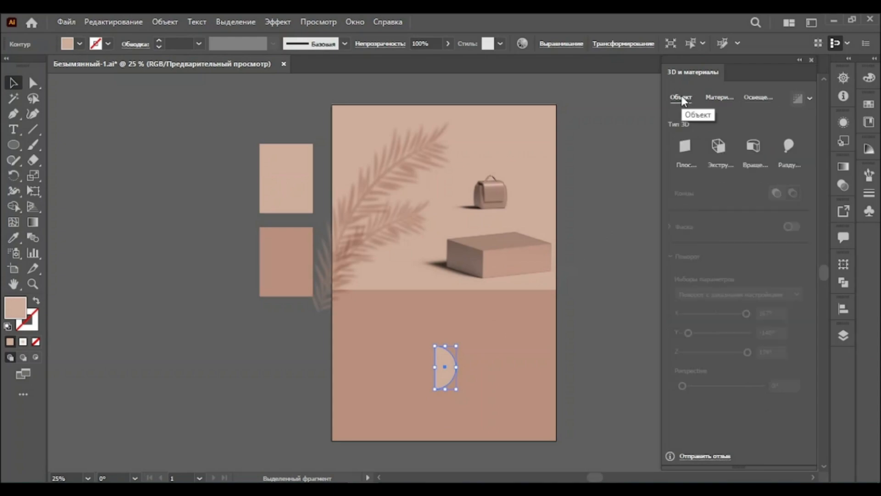
pyautogui.click(754, 146)
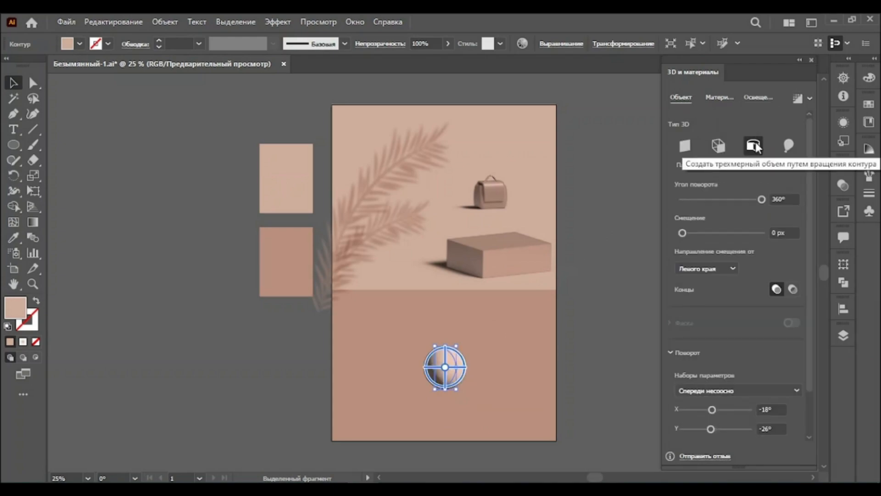
# Set the revolved shape's light rotation to 36°, height to 58° and softness to 80%
pyautogui.click(757, 98)
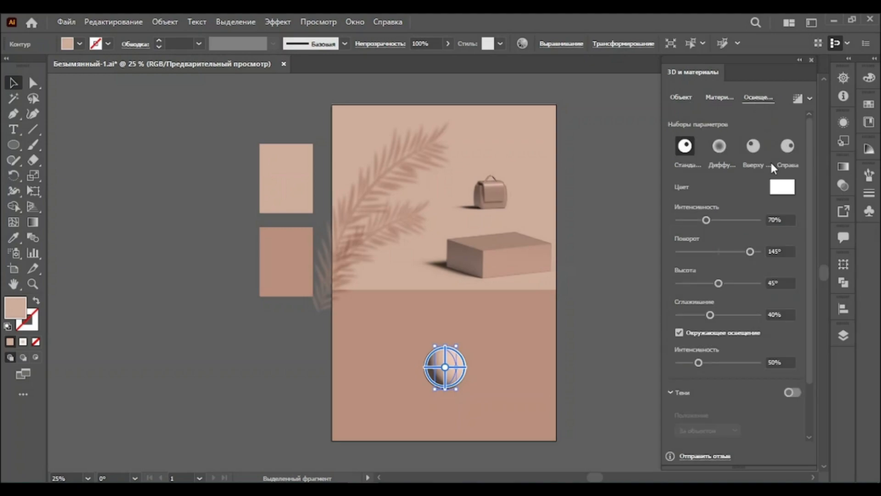
pyautogui.click(769, 244)
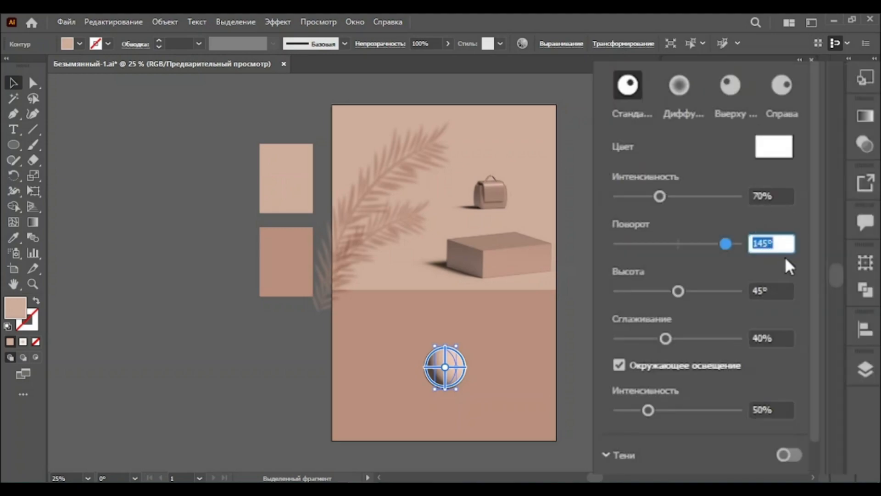
pyautogui.write('36')
pyautogui.press('Return')
pyautogui.click(760, 288)
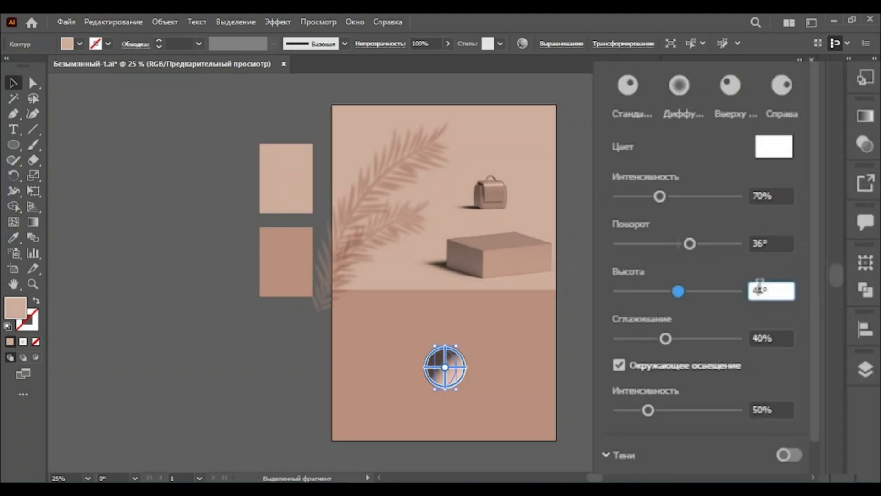
pyautogui.write('58')
pyautogui.press('Return')
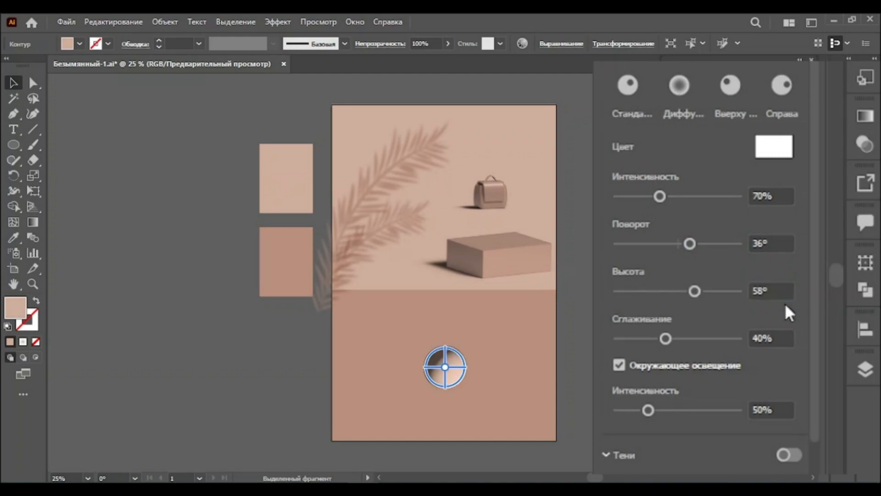
pyautogui.click(759, 336)
pyautogui.write('80')
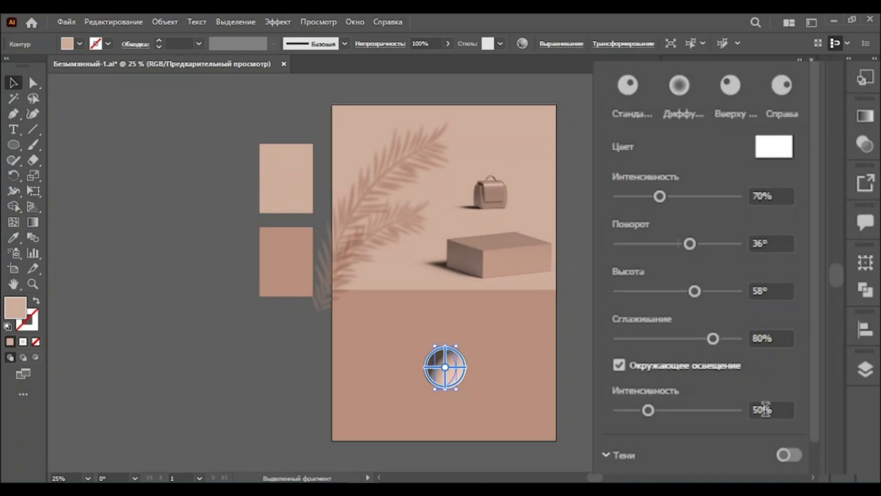
# Turn on the sphere's shadow below the object with 300% shadow bounds, then render with ray tracing
pyautogui.click(794, 390)
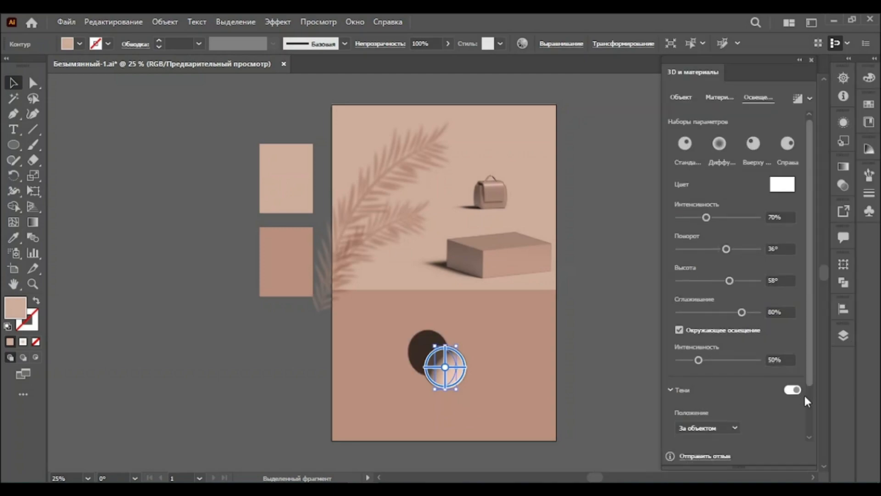
pyautogui.scroll(-3, 806, 413)
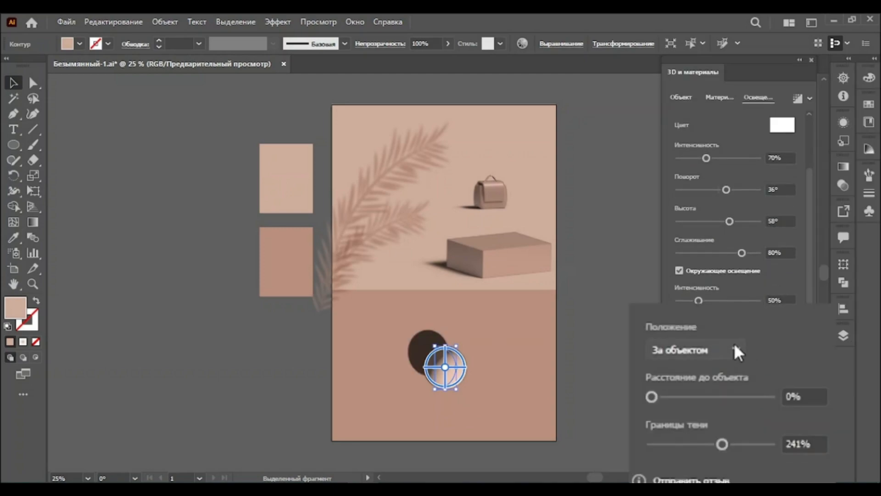
pyautogui.click(734, 350)
pyautogui.click(689, 390)
pyautogui.click(790, 442)
pyautogui.write('300')
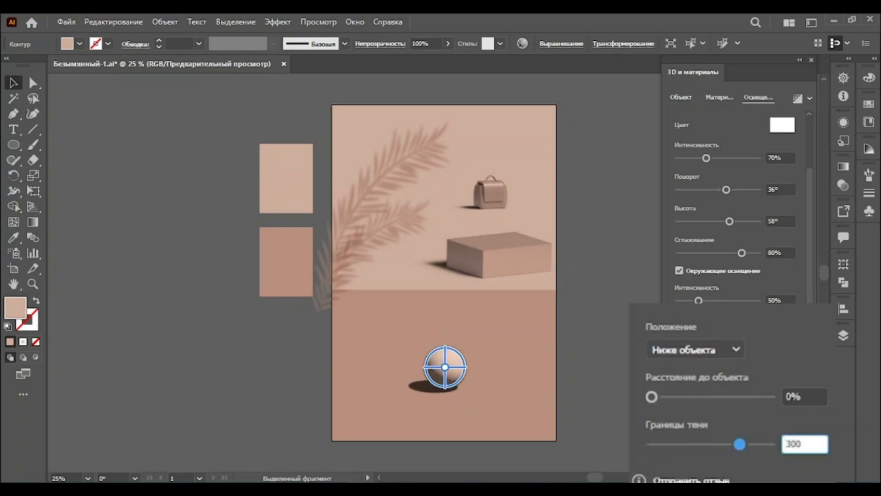
pyautogui.press('Return')
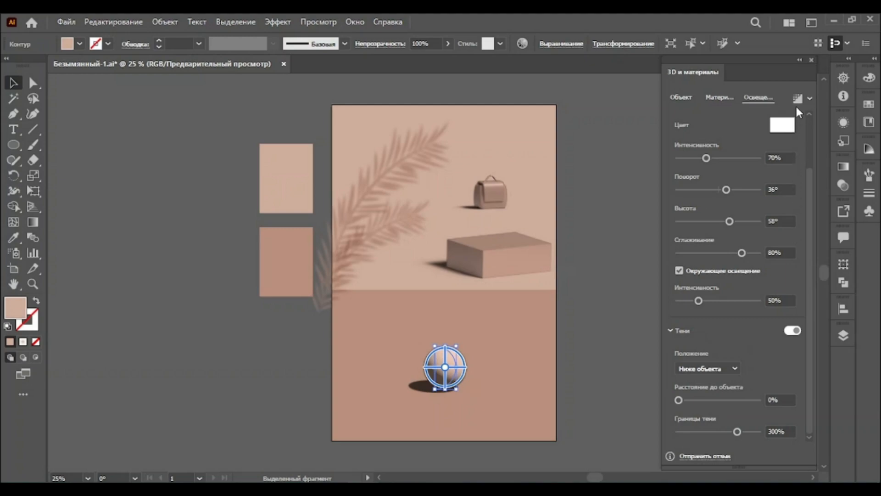
pyautogui.click(798, 102)
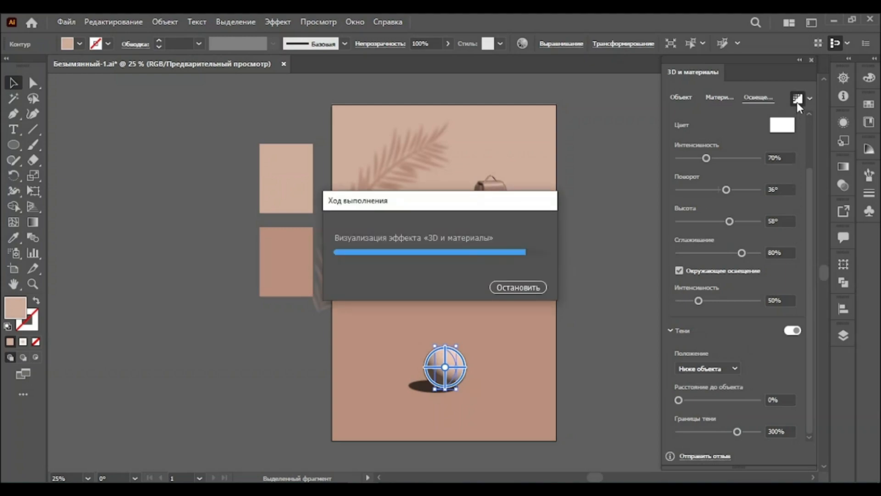
# Select the sphere, box and backpack together and expand their appearance
pyautogui.keyDown('shift'); pyautogui.click(516, 260); pyautogui.keyUp('shift')
pyautogui.keyDown('shift'); pyautogui.click(495, 193); pyautogui.keyUp('shift')
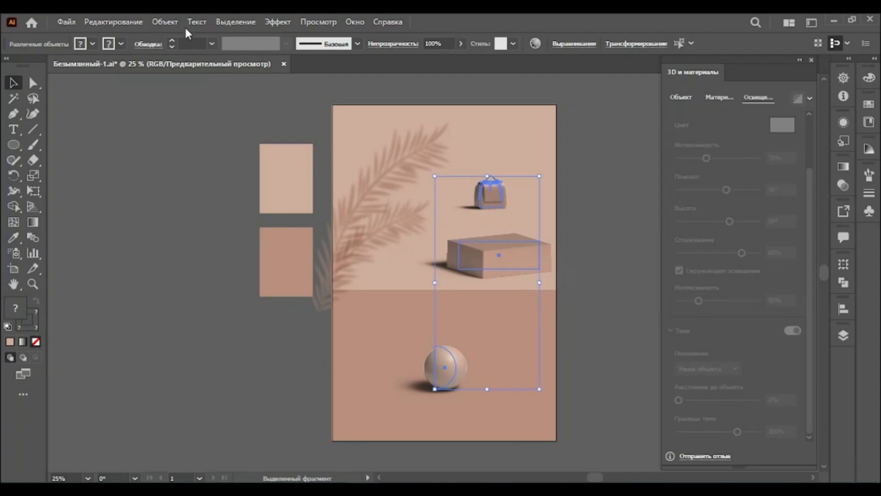
pyautogui.click(165, 21)
pyautogui.click(232, 183)
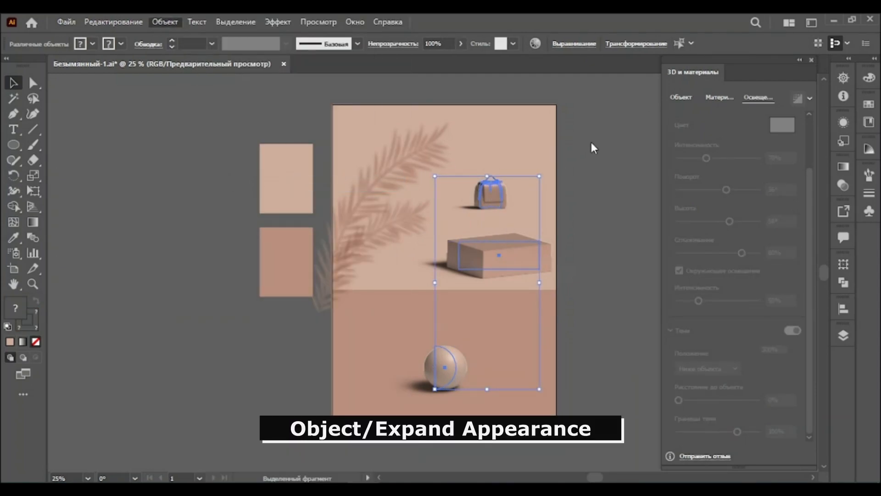
# Enlarge the backpack to 1400 px wide and move it off the artboard to the left
pyautogui.click(811, 59)
pyautogui.click(520, 188)
pyautogui.click(493, 195)
pyautogui.doubleClick(487, 43)
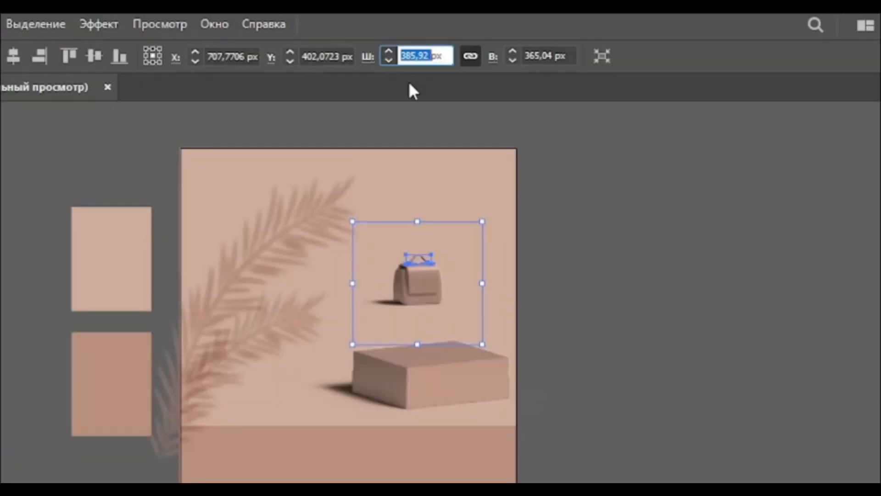
pyautogui.write('1400')
pyautogui.press('Return')
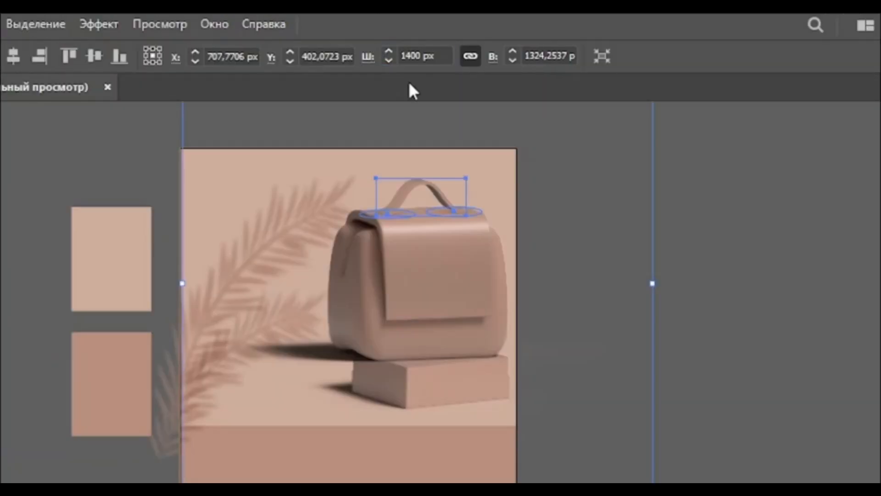
pyautogui.moveTo(435, 252); pyautogui.dragTo(0, 321)
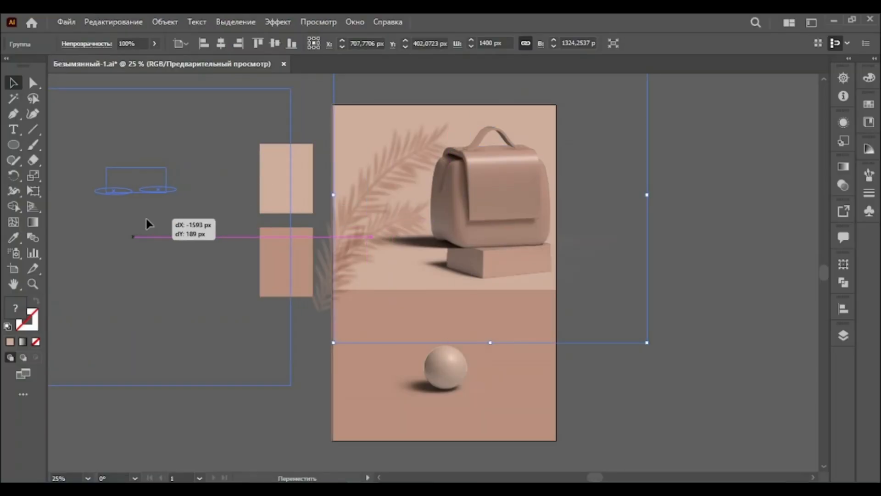
pyautogui.moveTo(146, 218); pyautogui.dragTo(146, 220)
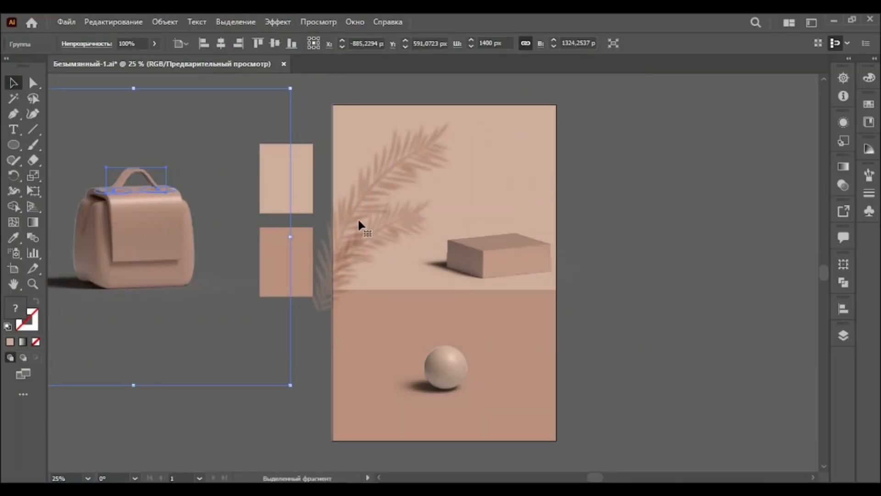
# Enlarge the box by entering a new width in its Transform settings
pyautogui.click(519, 203)
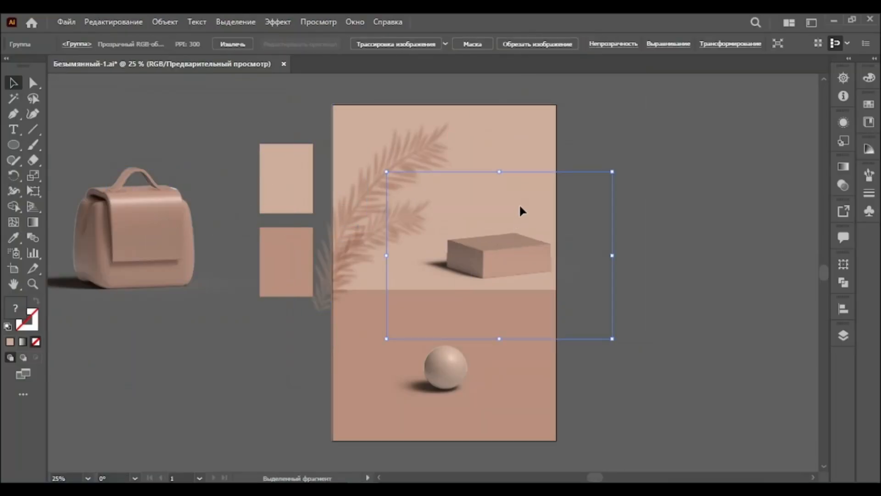
pyautogui.click(720, 45)
pyautogui.write('3220')
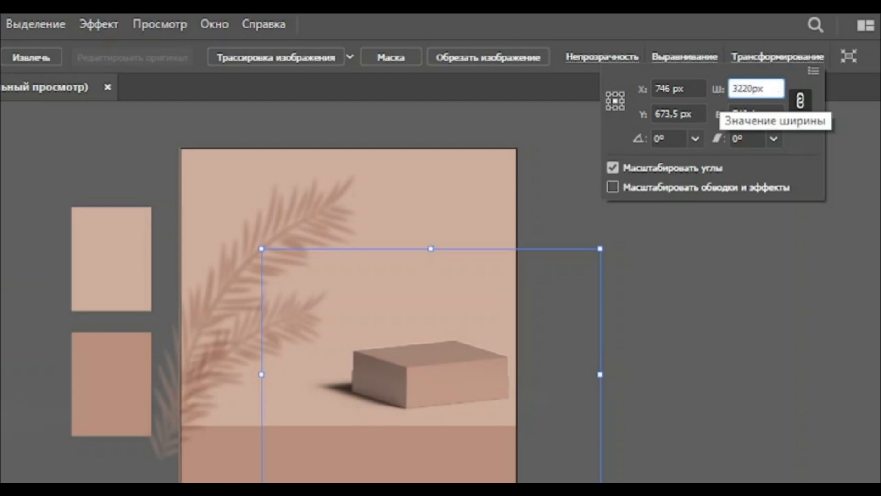
pyautogui.press('Return')
# Move the sphere off the artboard and shift the enlarged box down and to the right
pyautogui.click(459, 349)
pyautogui.moveTo(396, 360); pyautogui.dragTo(100, 338)
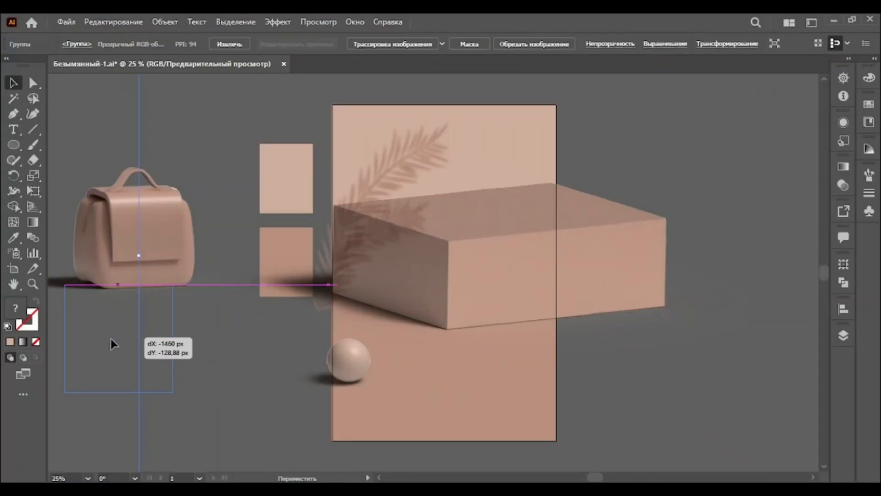
pyautogui.moveTo(480, 255); pyautogui.dragTo(505, 312)
# Place the backpack on top of the box and nudge it into position
pyautogui.moveTo(152, 234); pyautogui.dragTo(501, 216)
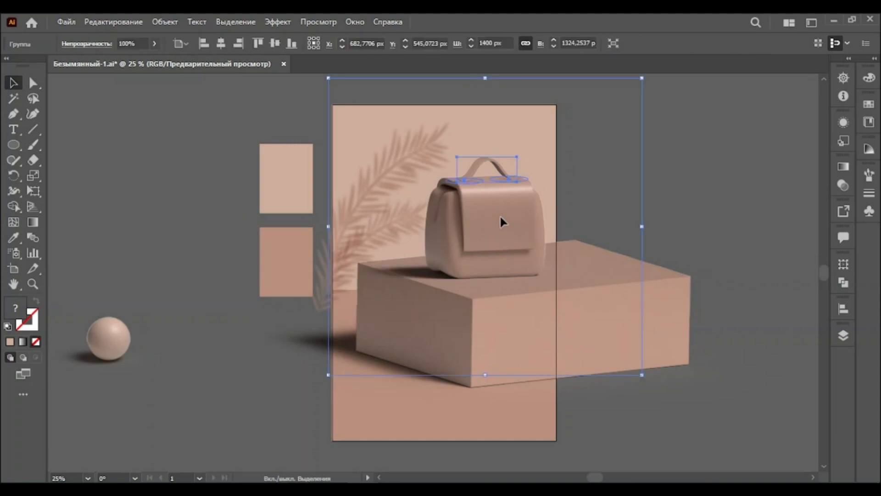
pyautogui.click(664, 329)
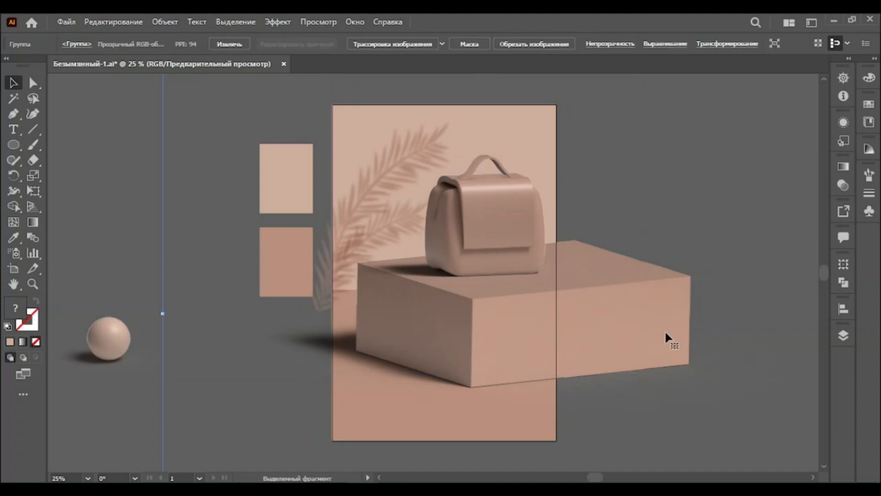
pyautogui.click(545, 268)
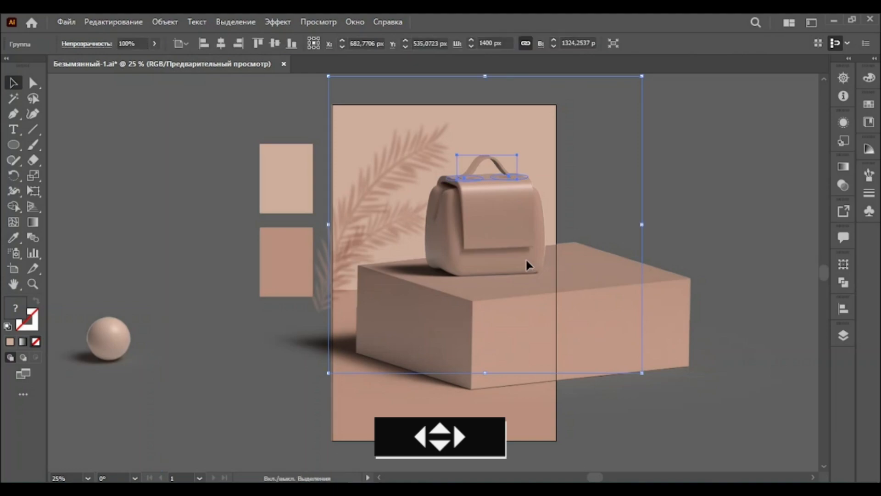
pyautogui.hotkey('shift', 'Right')
pyautogui.hotkey('shift', 'Down')
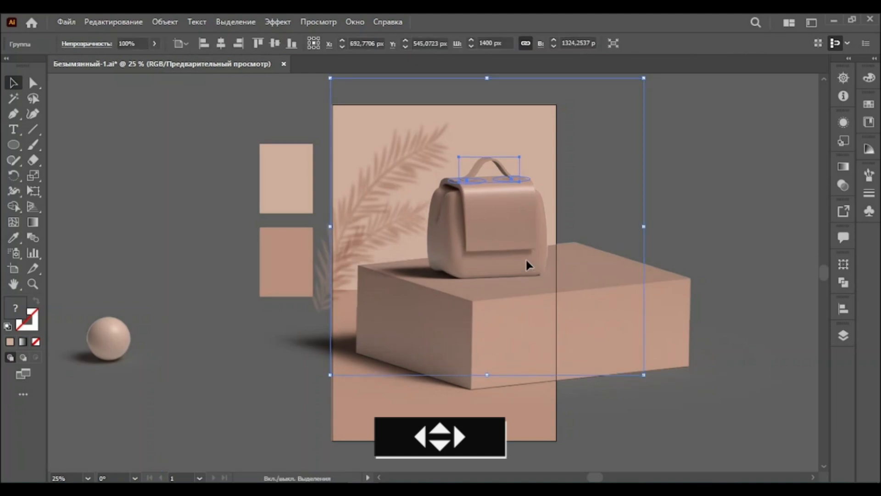
pyautogui.hotkey('shift', 'Up')
# Move the sphere back onto the artboard in front of the box's lower-left corner
pyautogui.click(208, 310)
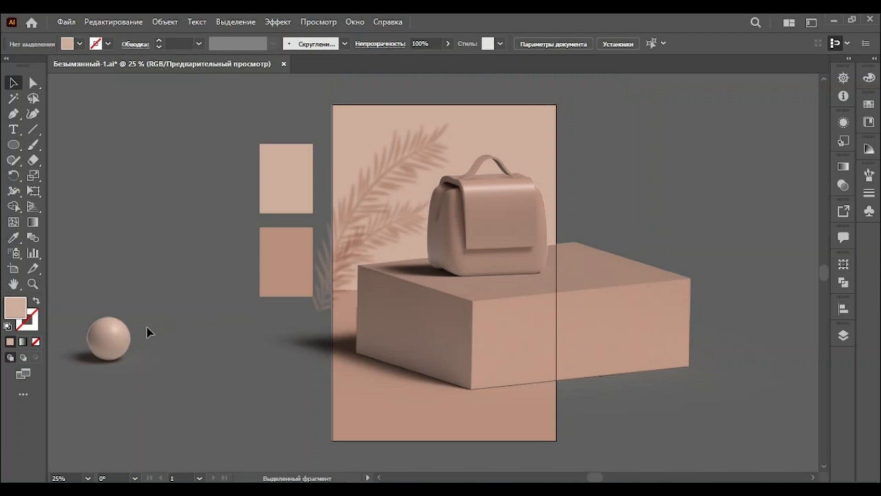
pyautogui.moveTo(109, 338); pyautogui.dragTo(395, 379)
pyautogui.click(627, 208)
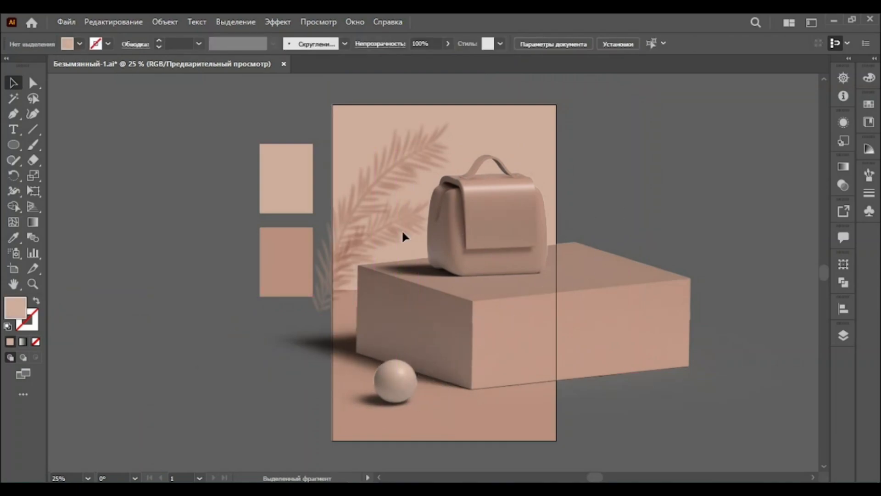
# Switch to a stroke-only colour and draw a straight Pen line along the box's top front edge
pyautogui.click(14, 236)
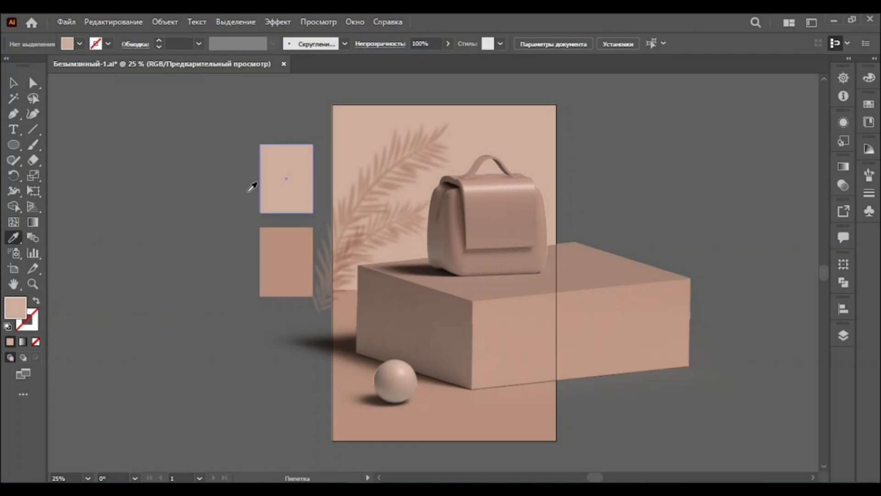
pyautogui.click(36, 301)
pyautogui.click(32, 284)
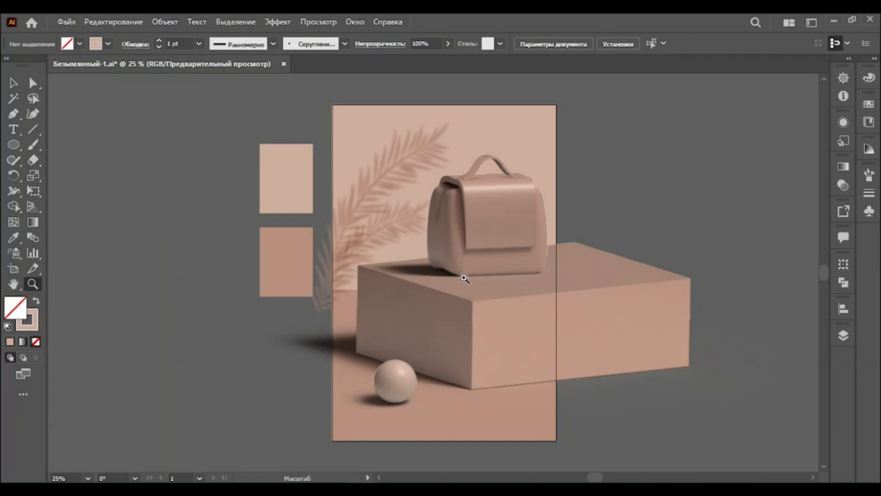
pyautogui.click(484, 278)
pyautogui.click(474, 278)
pyautogui.click(461, 273)
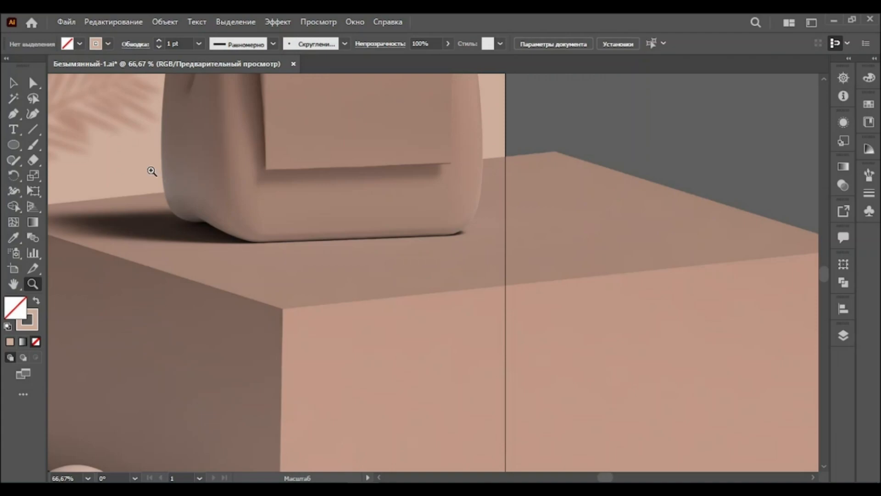
pyautogui.click(12, 115)
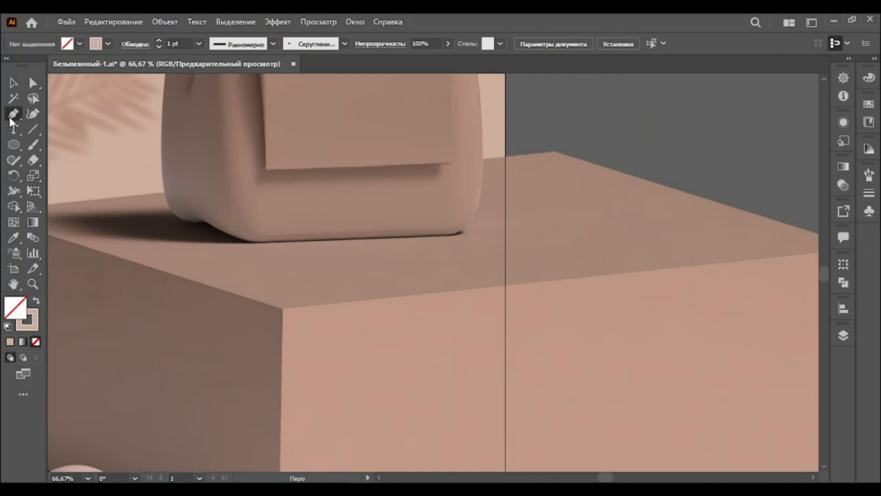
pyautogui.click(283, 308)
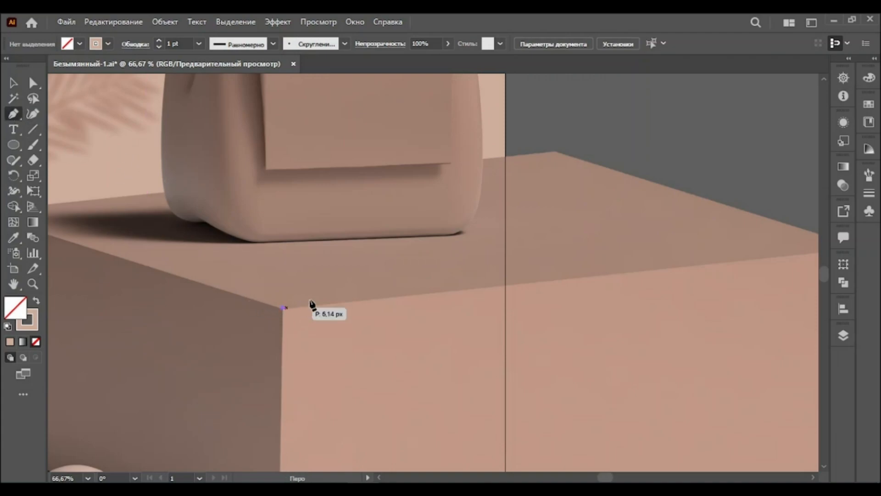
pyautogui.click(665, 269)
pyautogui.press('Escape')
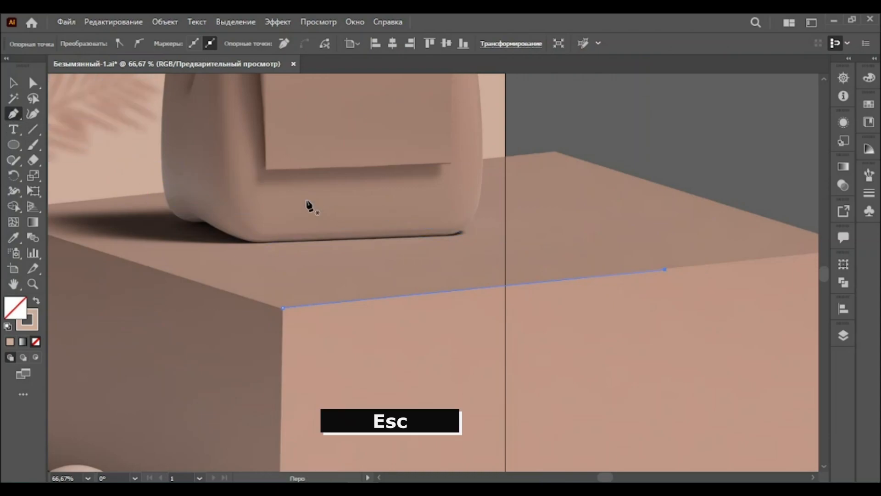
# Set the edge line's stroke to 7 pt with round caps
pyautogui.click(13, 83)
pyautogui.click(291, 289)
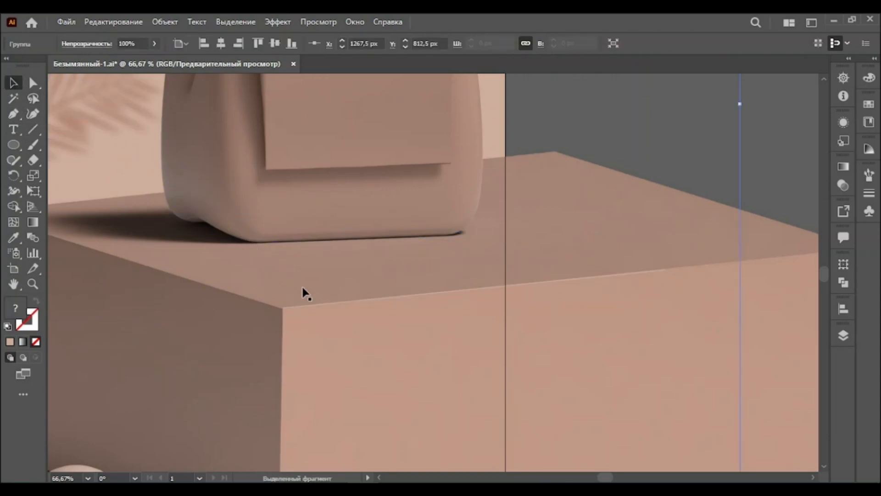
pyautogui.click(331, 304)
pyautogui.click(205, 42)
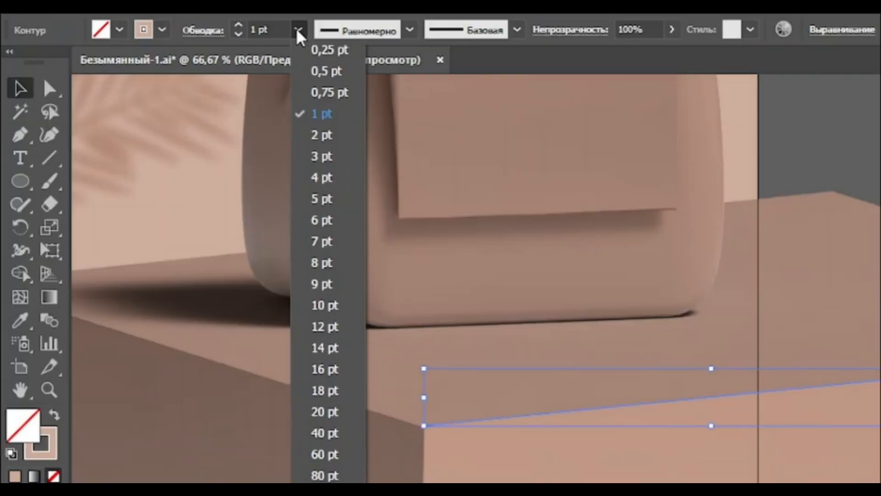
pyautogui.click(322, 241)
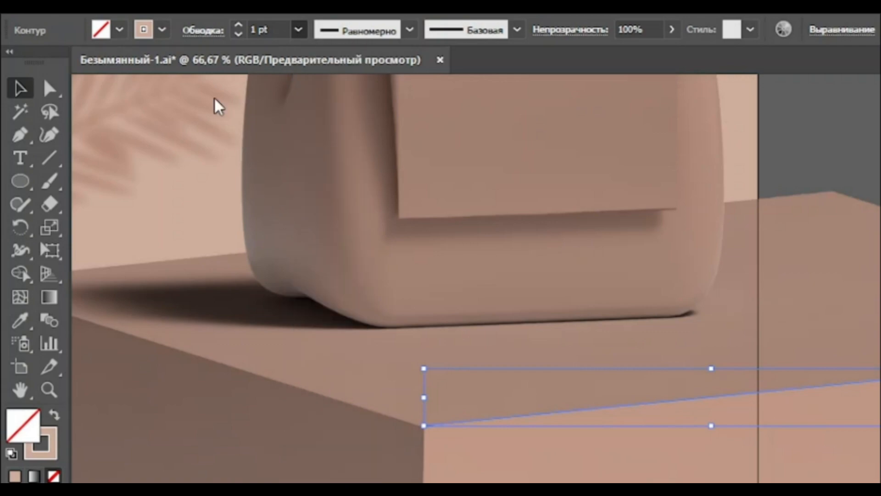
pyautogui.click(197, 32)
pyautogui.click(95, 75)
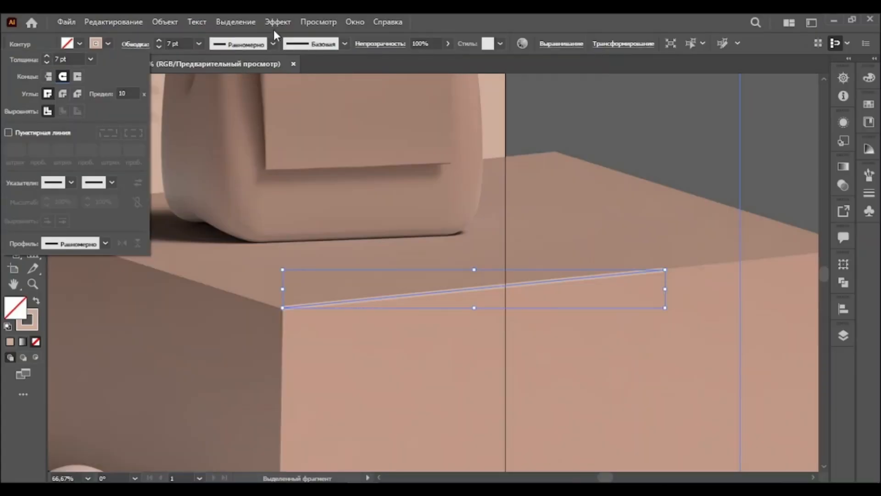
# Apply a Feather effect to the edge line
pyautogui.click(277, 22)
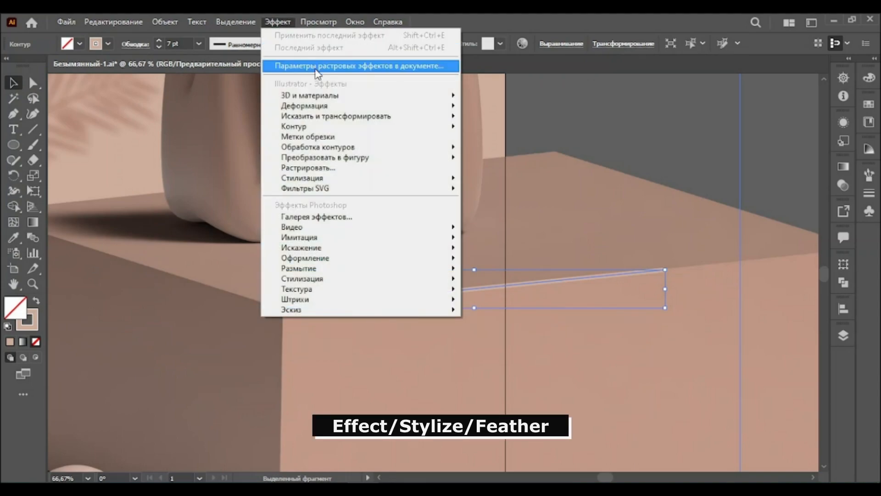
pyautogui.moveTo(369, 178)
pyautogui.click(502, 202)
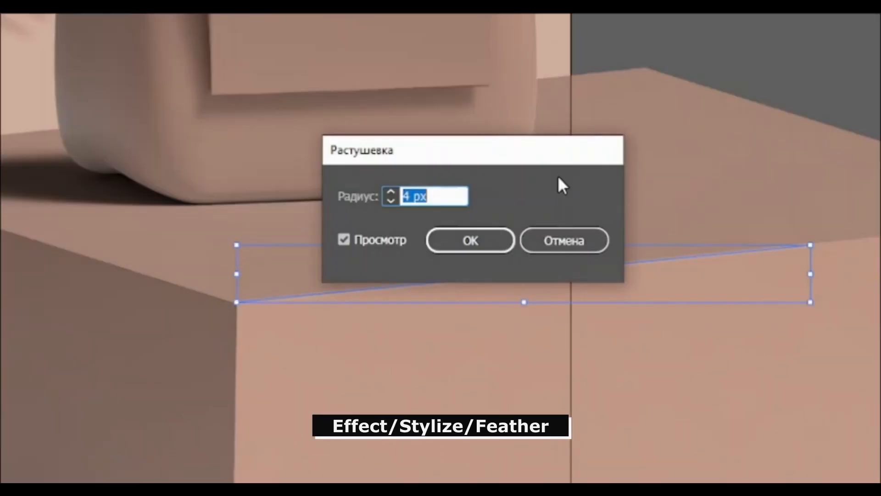
pyautogui.click(448, 241)
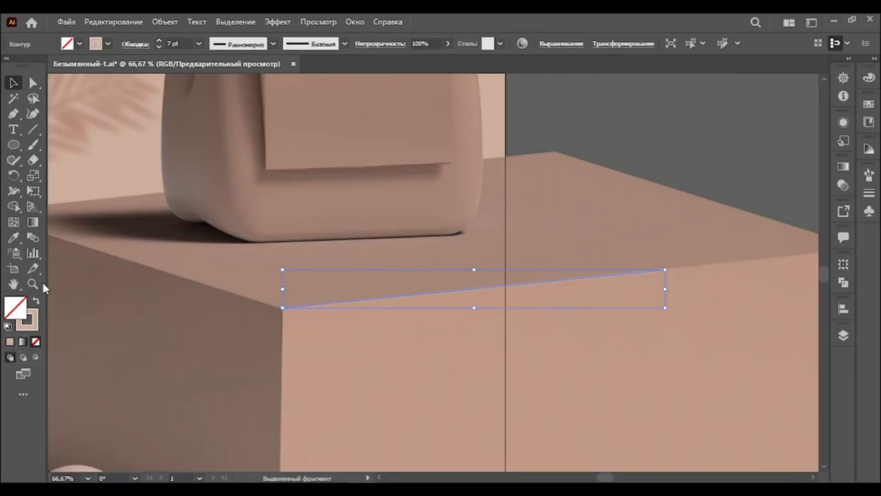
# Zoom in and back out to inspect the feathered edge line on the box
pyautogui.click(33, 283)
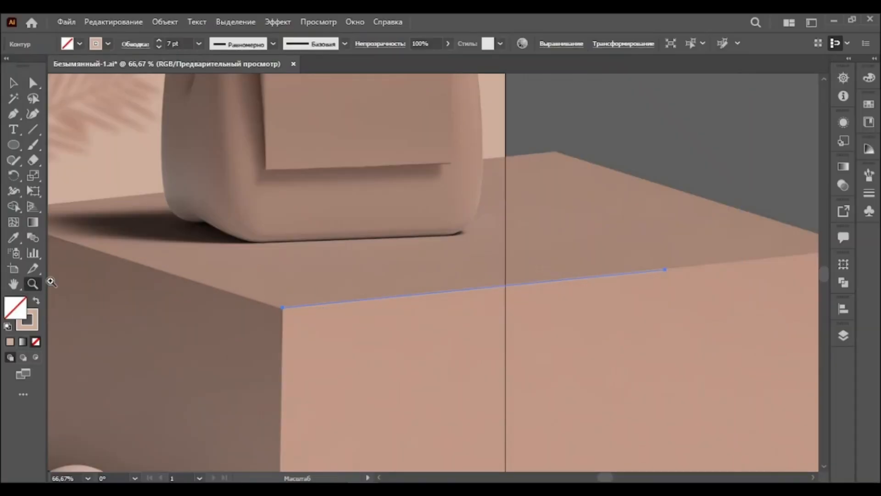
pyautogui.keyDown('alt'); pyautogui.click(398, 277); pyautogui.keyUp('alt')
pyautogui.press('v')
pyautogui.click(168, 309)
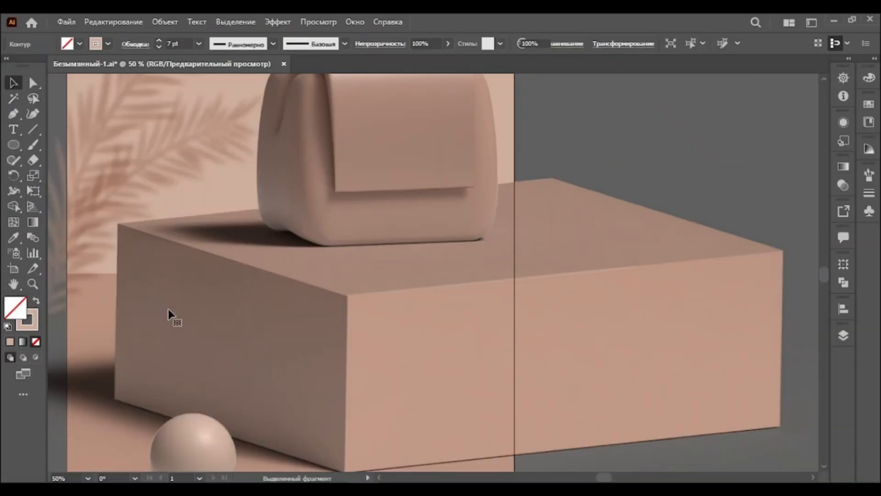
pyautogui.click(33, 283)
pyautogui.keyDown('alt'); pyautogui.click(402, 301); pyautogui.keyUp('alt')
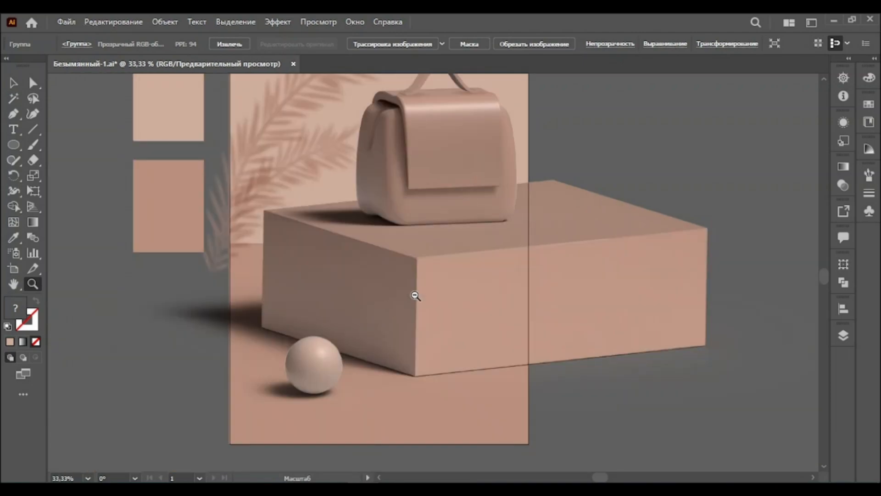
pyautogui.keyDown('alt'); pyautogui.click(418, 281); pyautogui.keyUp('alt')
pyautogui.keyDown('alt'); pyautogui.click(438, 257); pyautogui.keyUp('alt')
# Delete the colour swatch rectangles beside the artboard
pyautogui.click(13, 82)
pyautogui.click(297, 192)
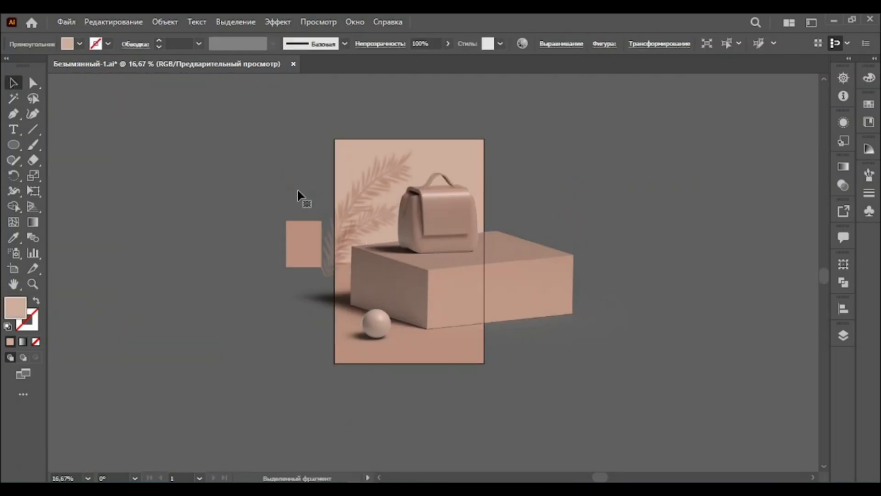
pyautogui.click(311, 236)
pyautogui.press('Delete')
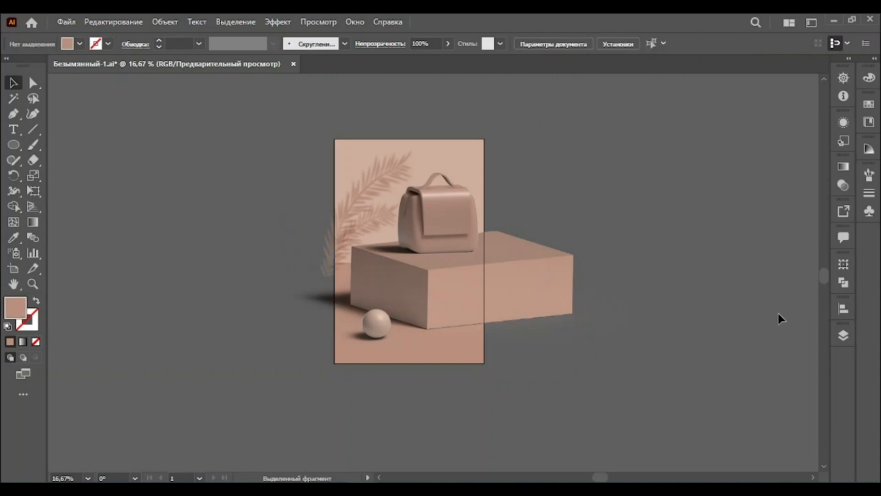
# Select the background rectangle together with the leaf branch and send them to the back
pyautogui.click(843, 335)
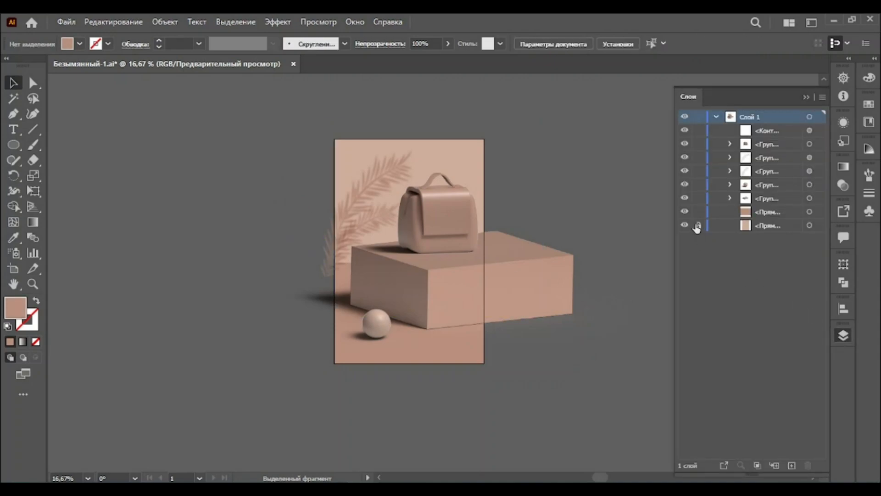
pyautogui.click(807, 98)
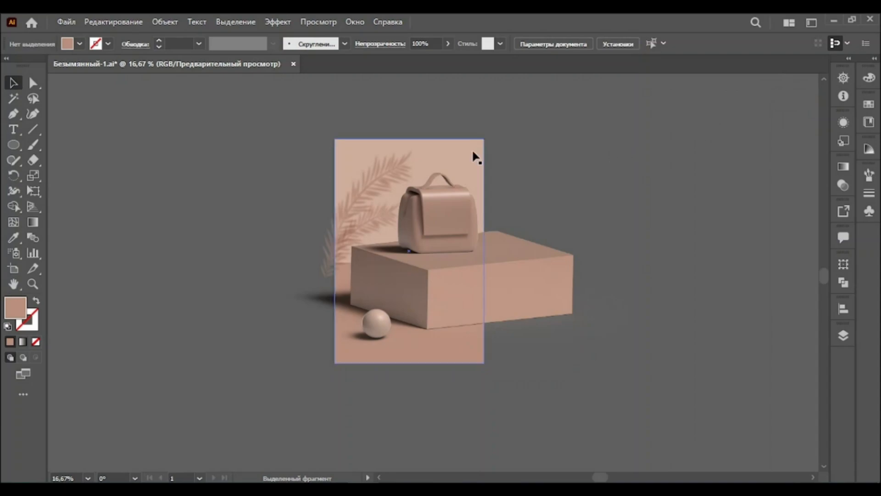
pyautogui.click(438, 160)
pyautogui.keyDown('shift'); pyautogui.click(387, 171); pyautogui.keyUp('shift')
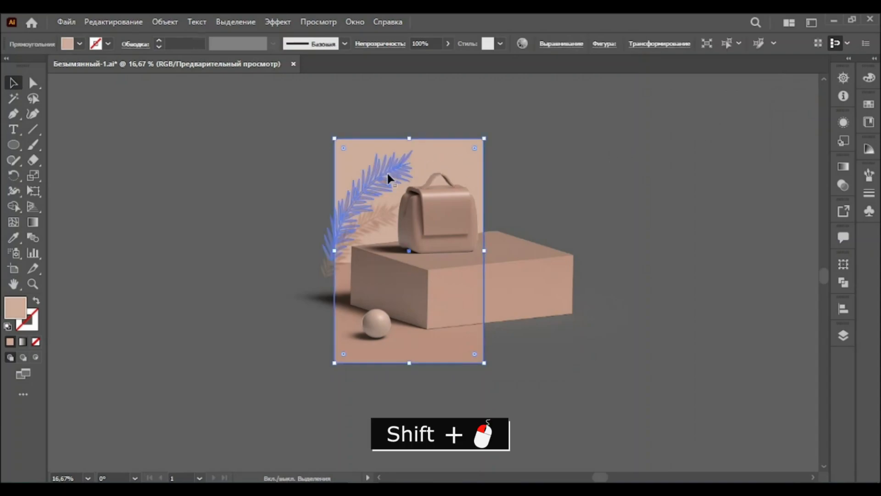
pyautogui.rightClick(383, 214)
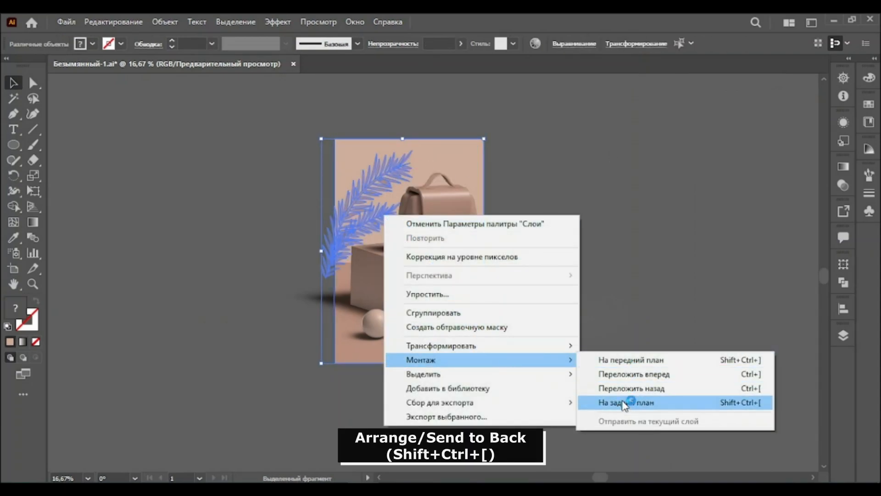
pyautogui.click(618, 393)
pyautogui.click(558, 206)
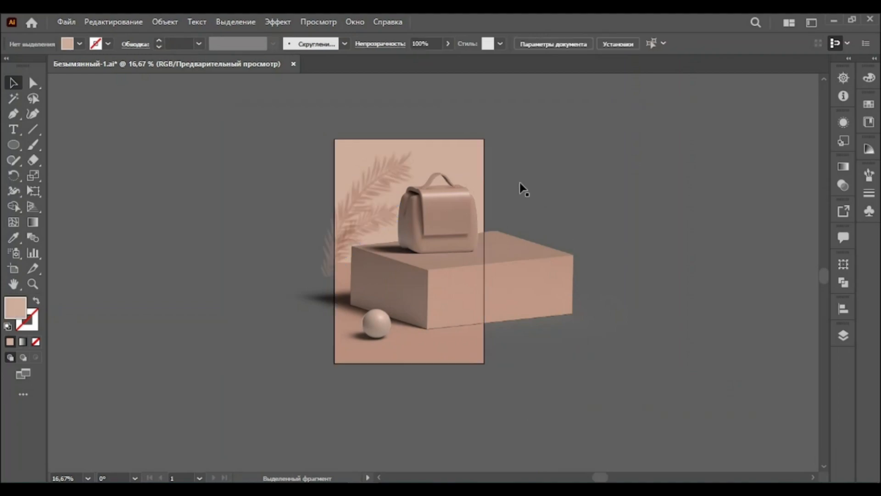
# Duplicate the background rectangle in place and bring the copy to the front
pyautogui.click(459, 148)
pyautogui.hotkey('ctrl', 'c')
pyautogui.hotkey('ctrl', 'f')
pyautogui.rightClick(459, 151)
pyautogui.moveTo(625, 386)
pyautogui.click(661, 387)
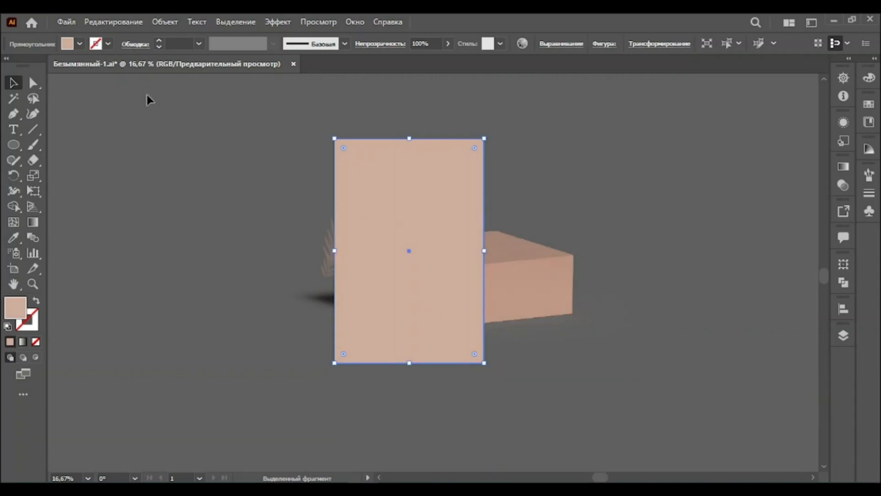
# Select all objects and make a clipping mask with the front rectangle to crop the scene to the artboard
pyautogui.hotkey('ctrl', 'a')
pyautogui.rightClick(442, 322)
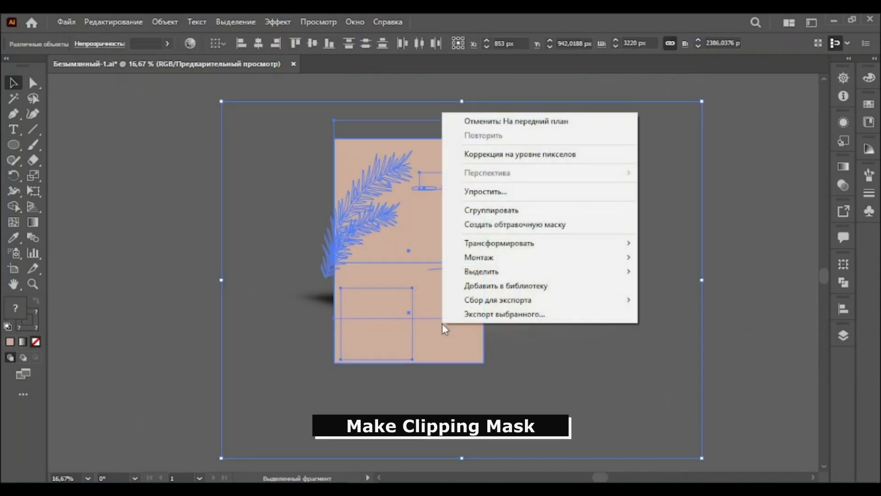
pyautogui.click(477, 224)
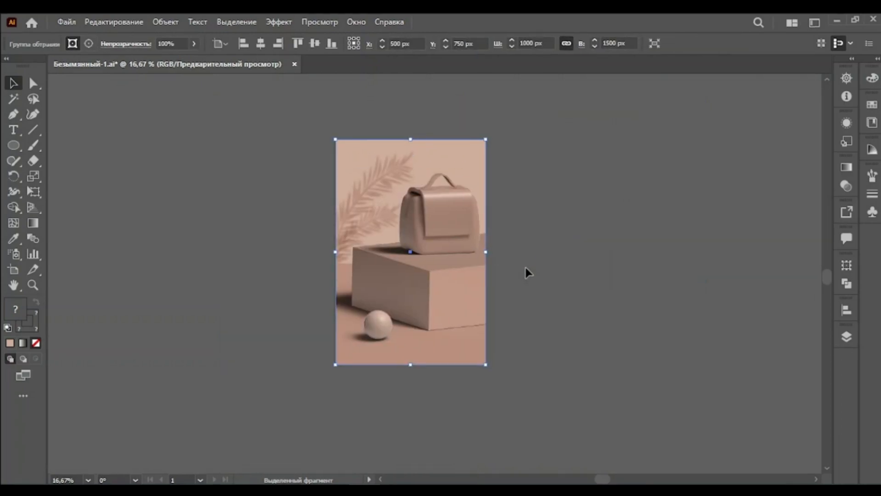